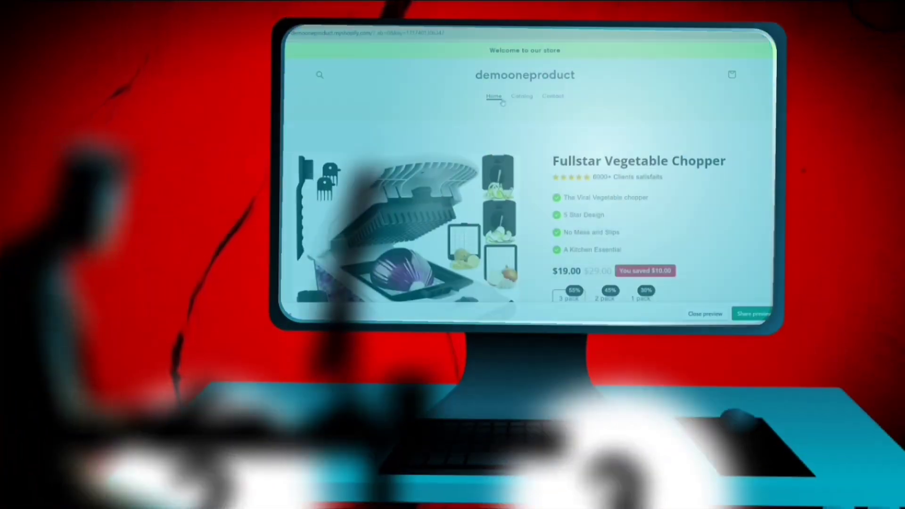
Enter the sign-up e-mail address and start the Shopify free trial.
scroll(503, 103, down, 3)
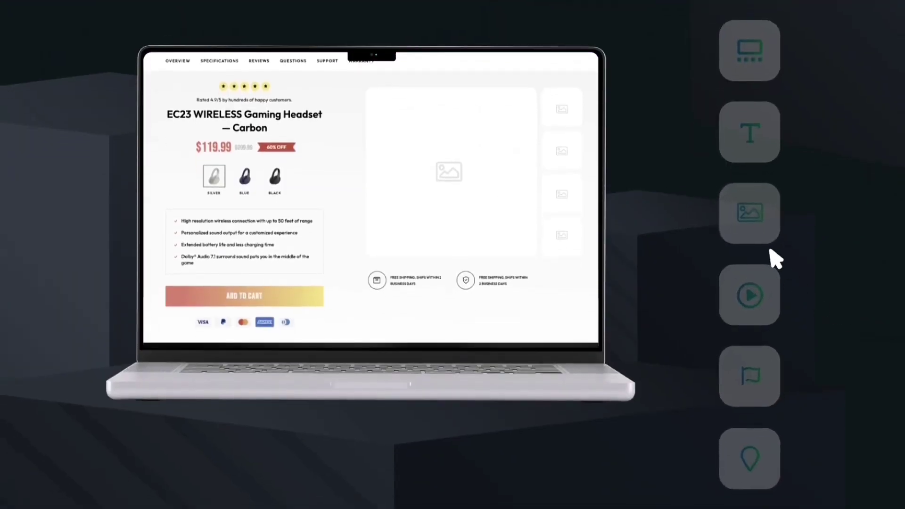
click(751, 213)
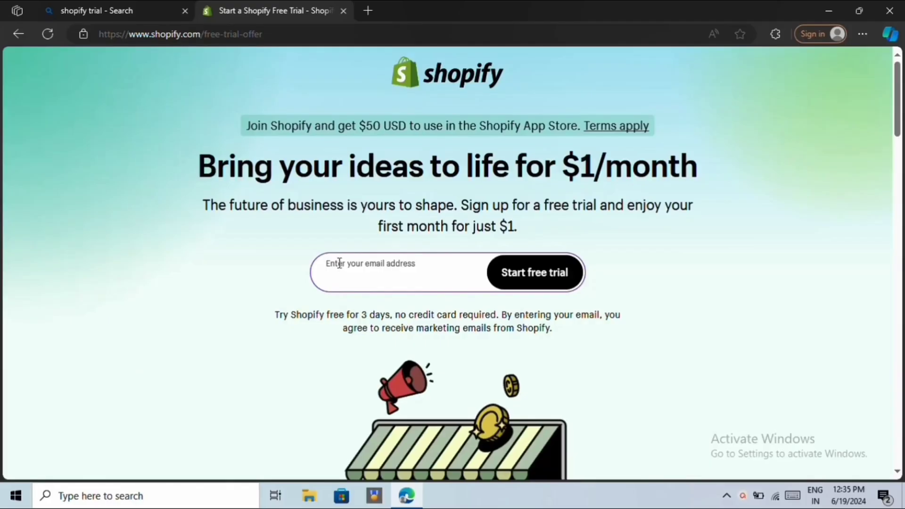
click(339, 263)
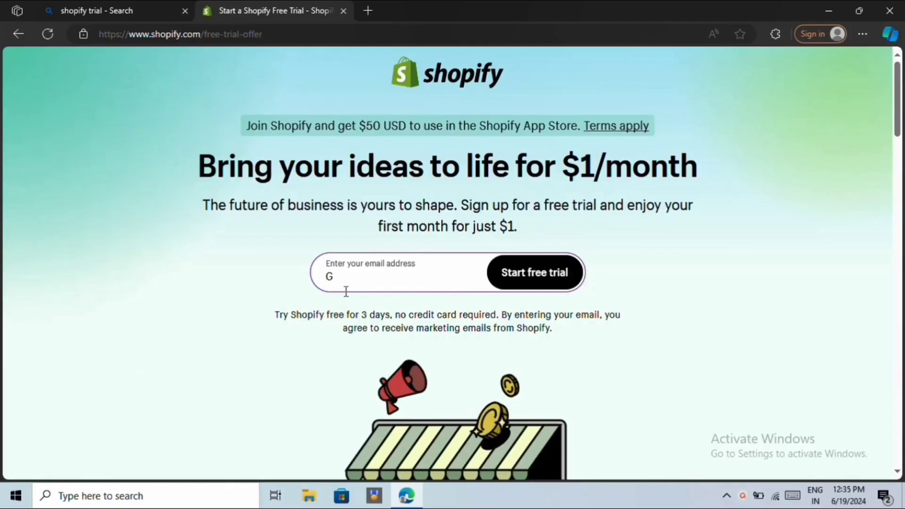
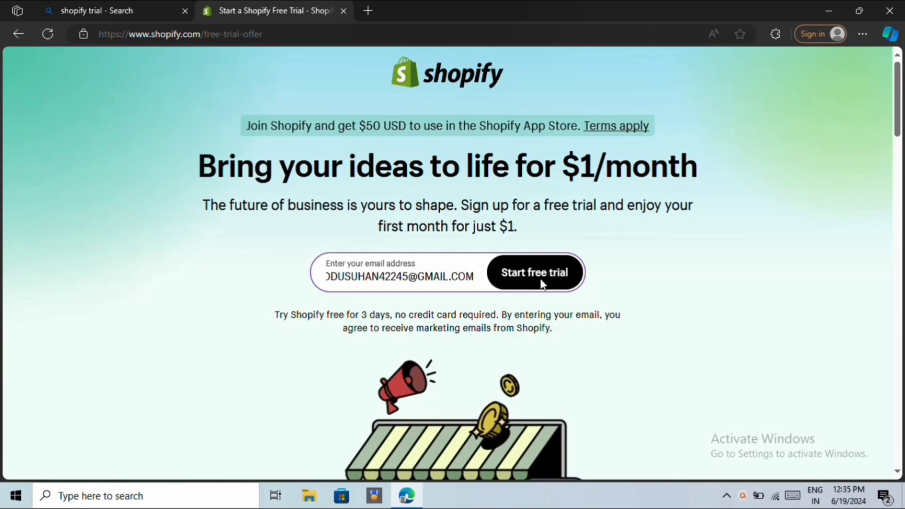
click(541, 283)
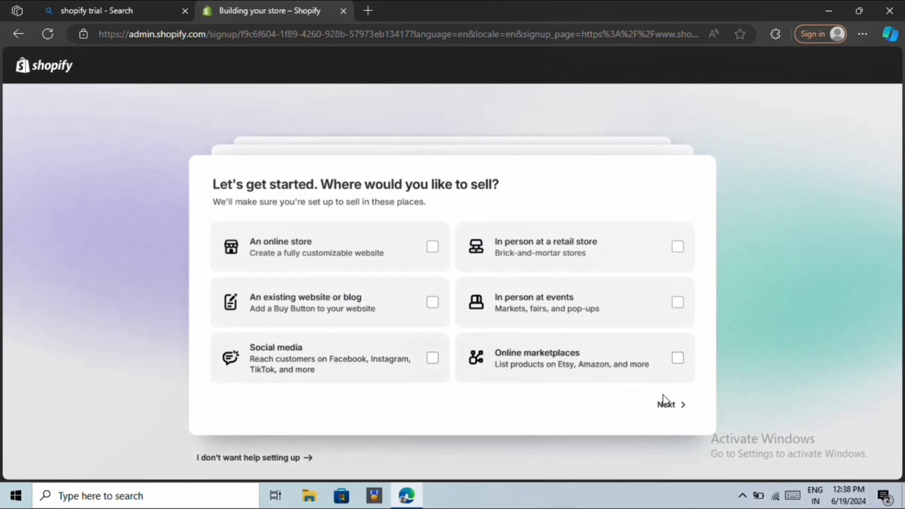
Skip the where-to-sell and business questions, then choose the store location.
click(667, 405)
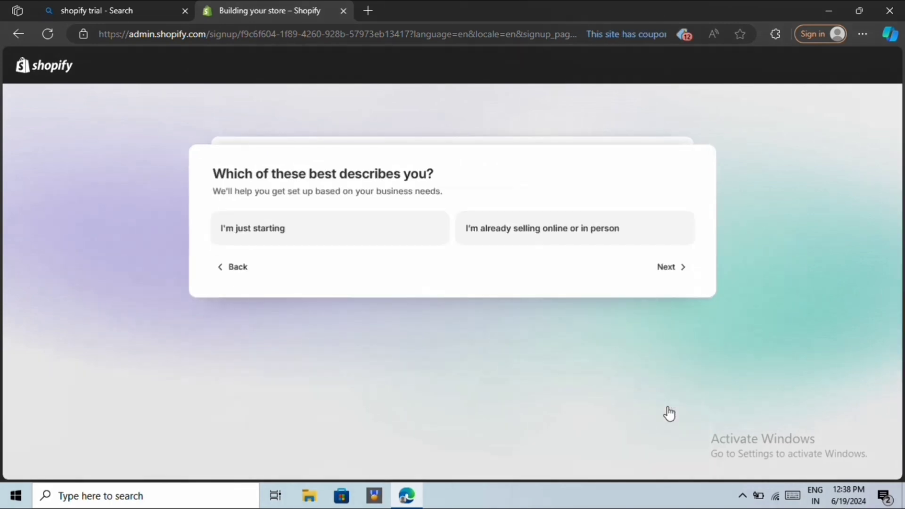
click(667, 269)
click(659, 393)
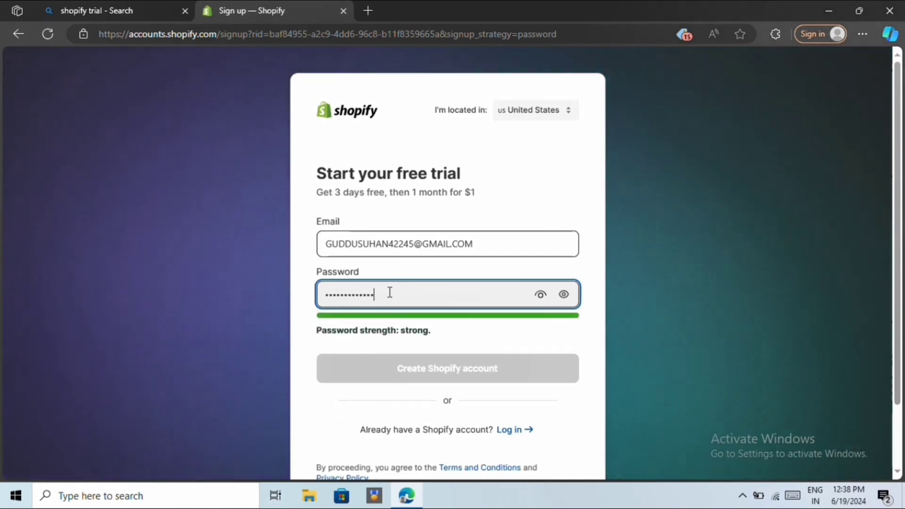
click(540, 112)
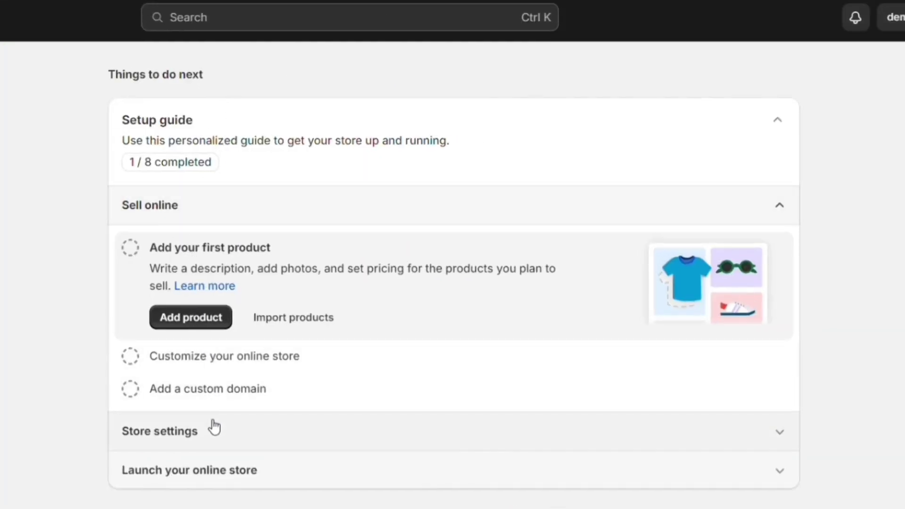
click(372, 431)
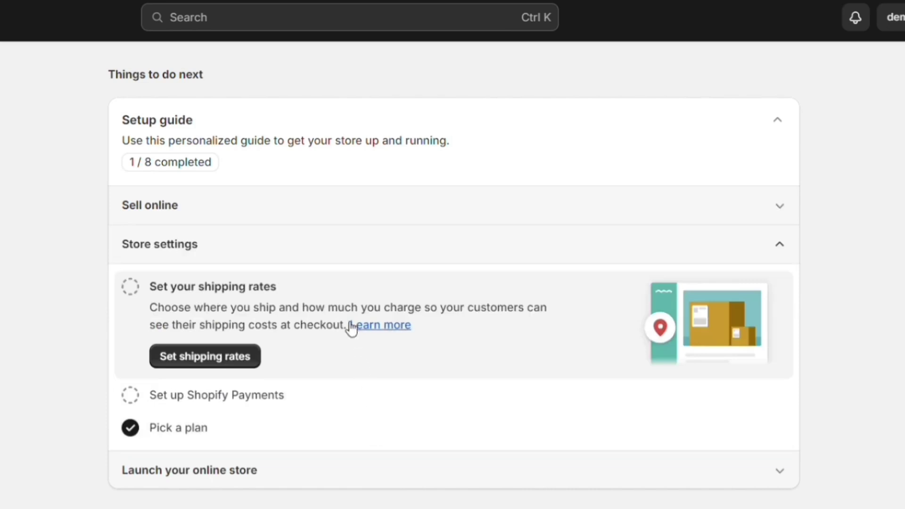
click(320, 249)
click(310, 278)
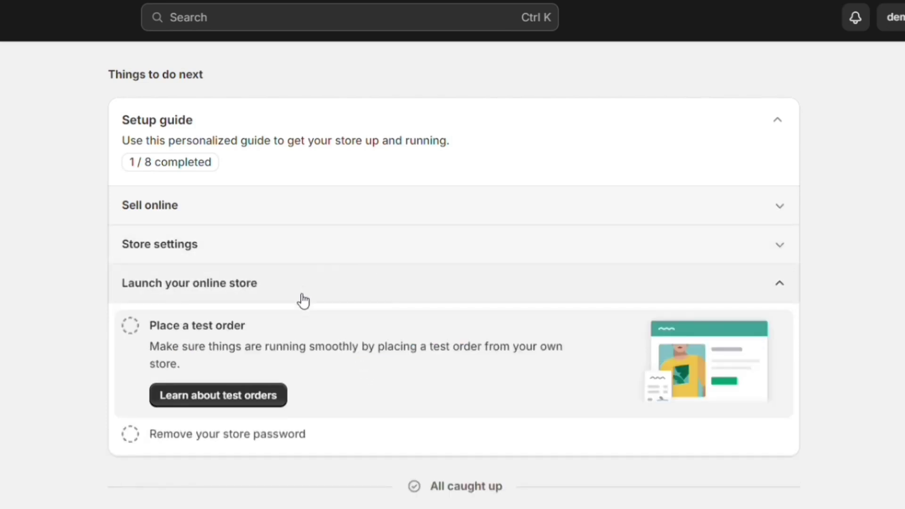
click(214, 298)
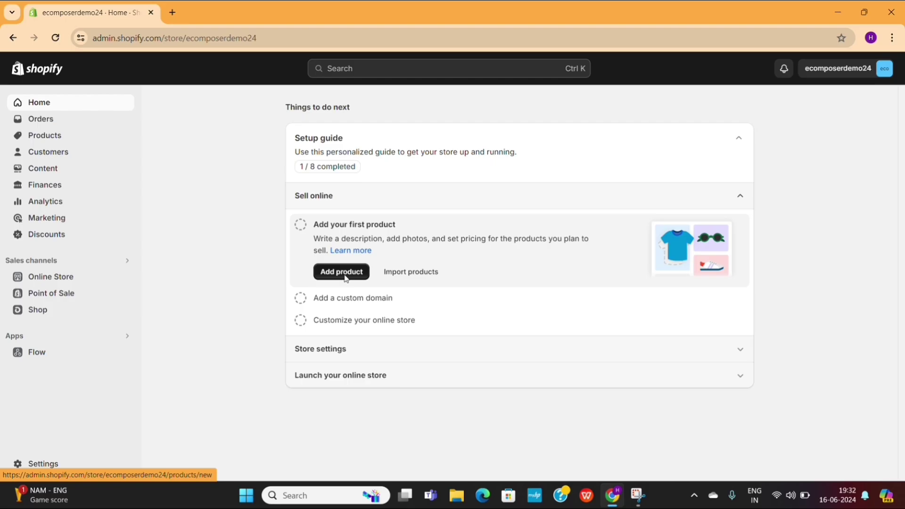
Dismiss the setup guide and open a new product form from Products.
click(130, 288)
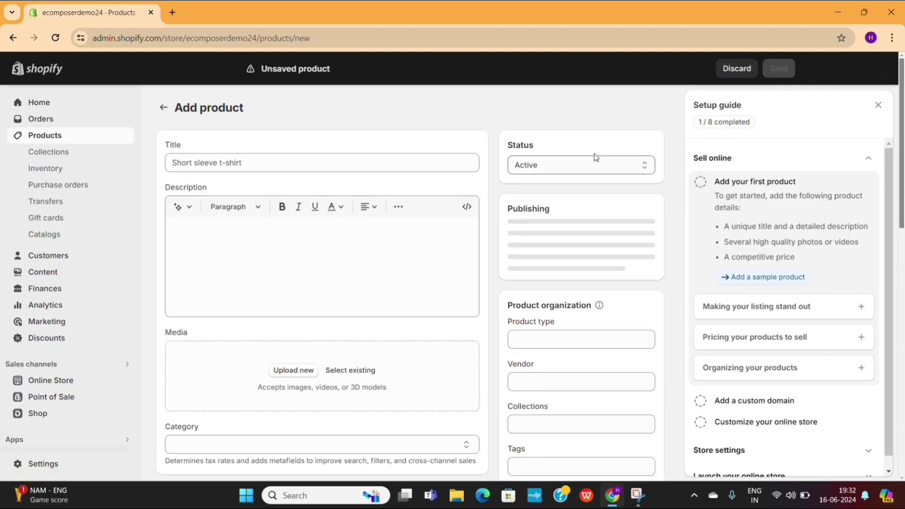
click(878, 106)
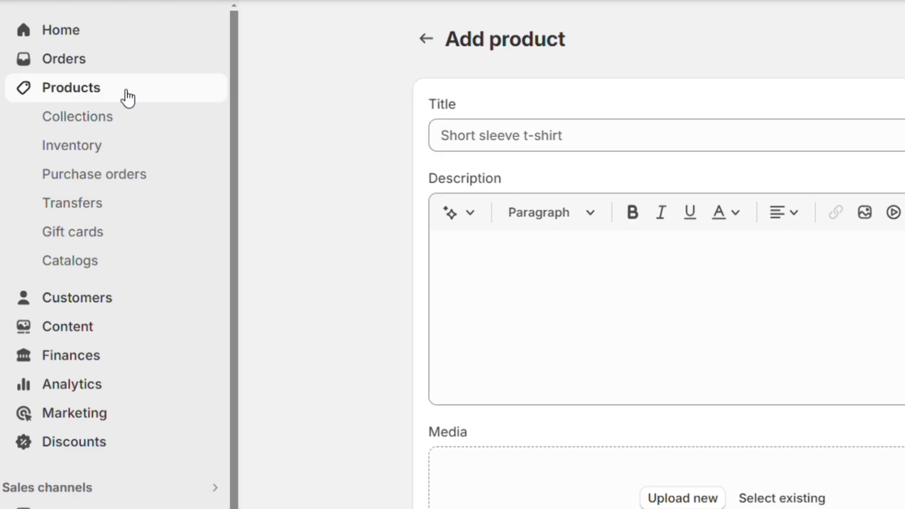
click(78, 141)
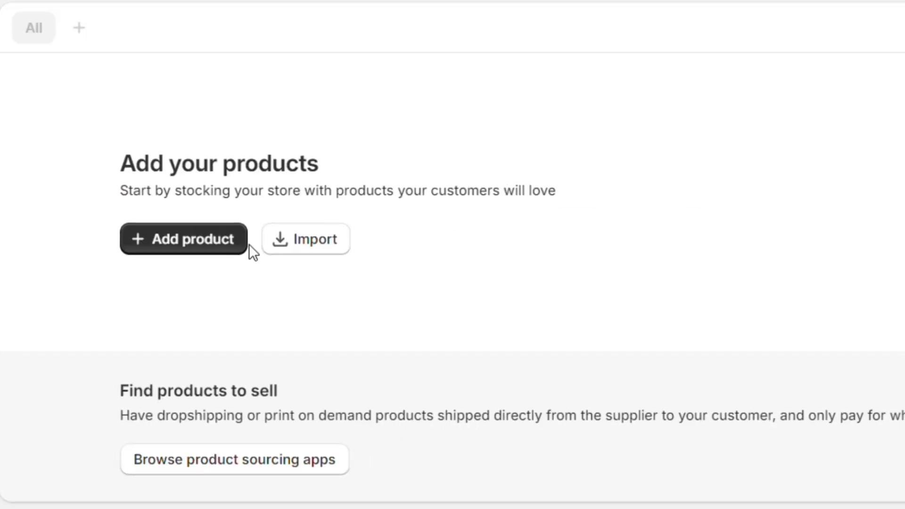
click(450, 295)
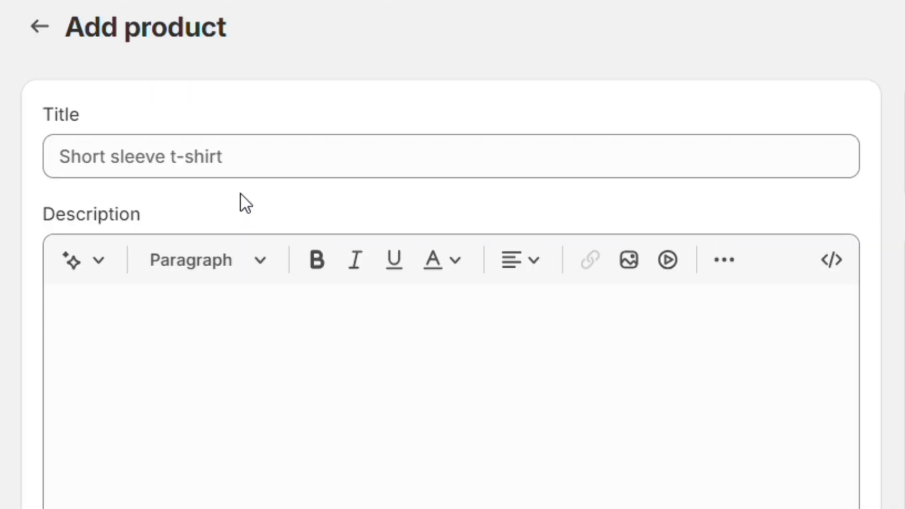
Enter the product title 'Add your p' and start the description.
click(348, 160)
text(Add your product title)
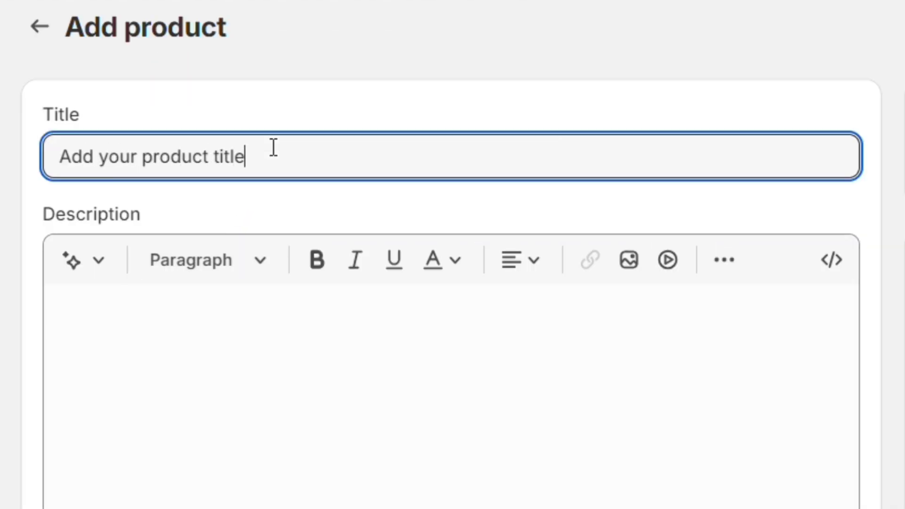
click(249, 312)
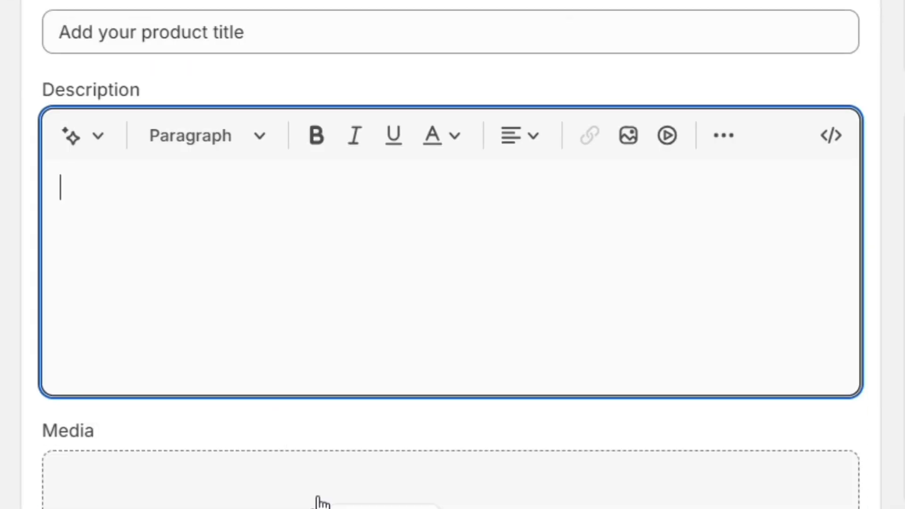
Upload four product images and make the fourth the featured image.
click(322, 502)
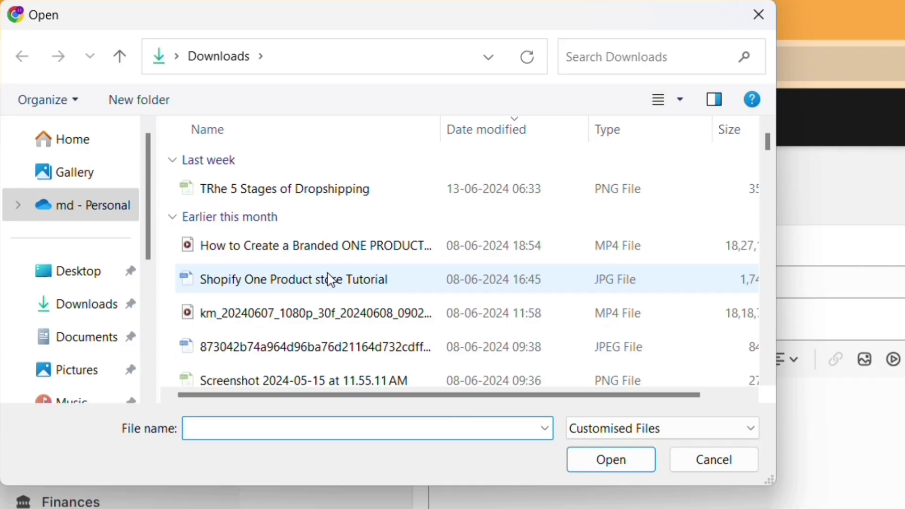
scroll(329, 278, down, 5)
drag(165, 233, 281, 347)
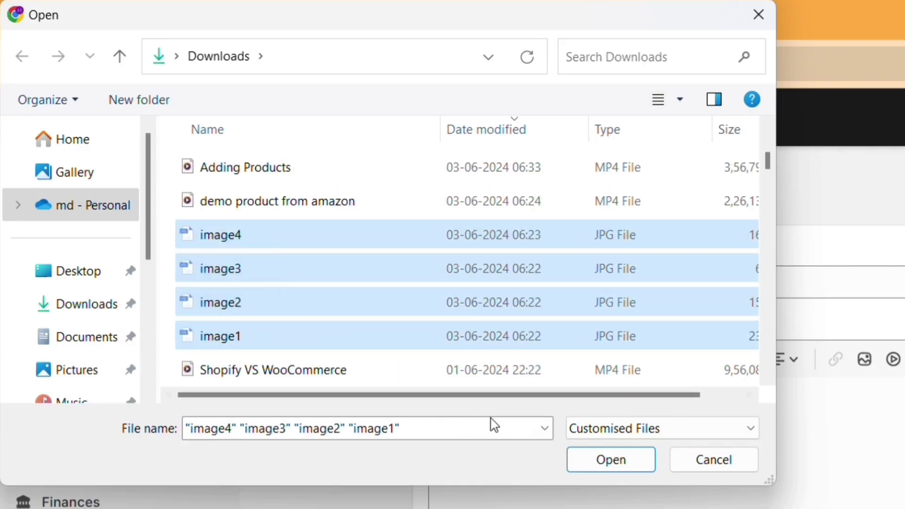
click(610, 461)
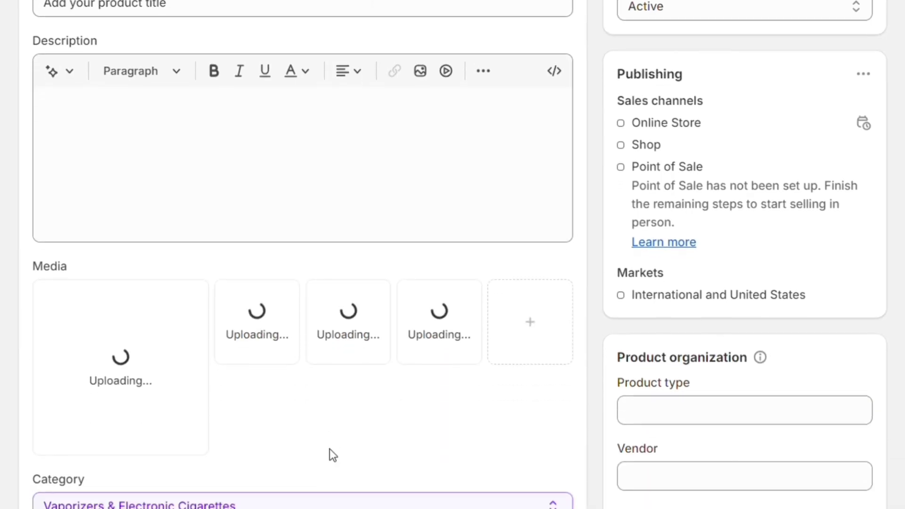
scroll(329, 453, down, 1)
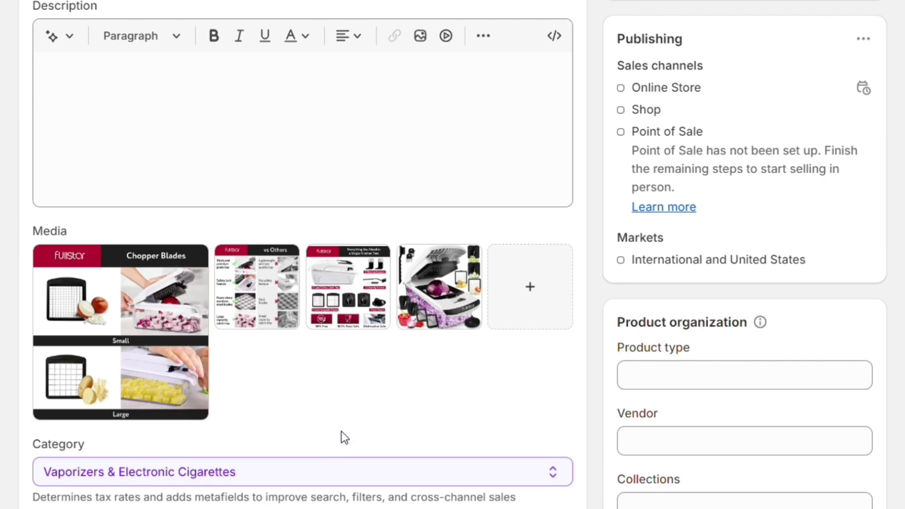
drag(433, 286, 97, 303)
Visit the price and compare-at price fields, then leave the unsaved form.
scroll(557, 409, down, 5)
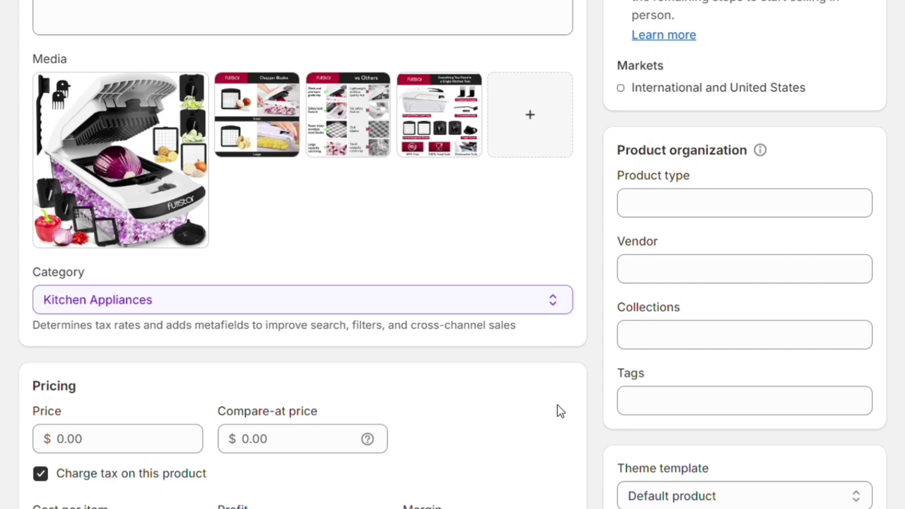
scroll(557, 405, down, 5)
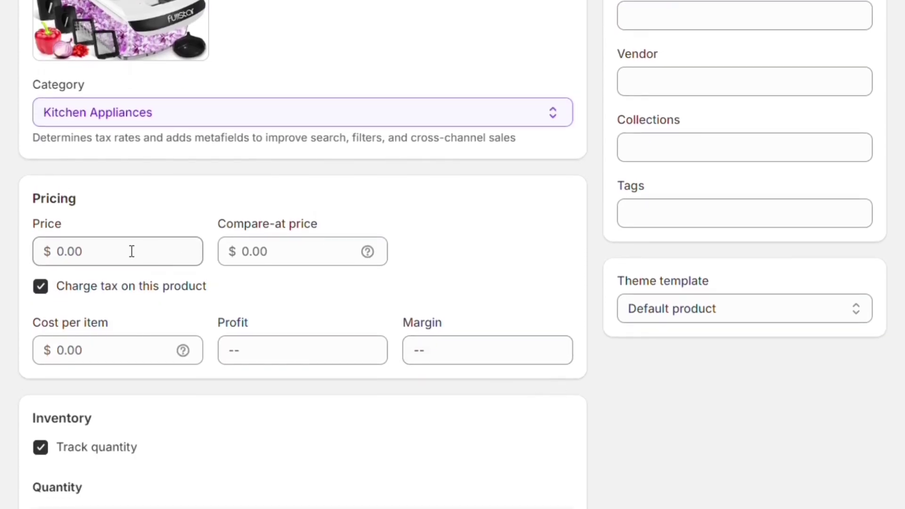
click(131, 251)
click(271, 250)
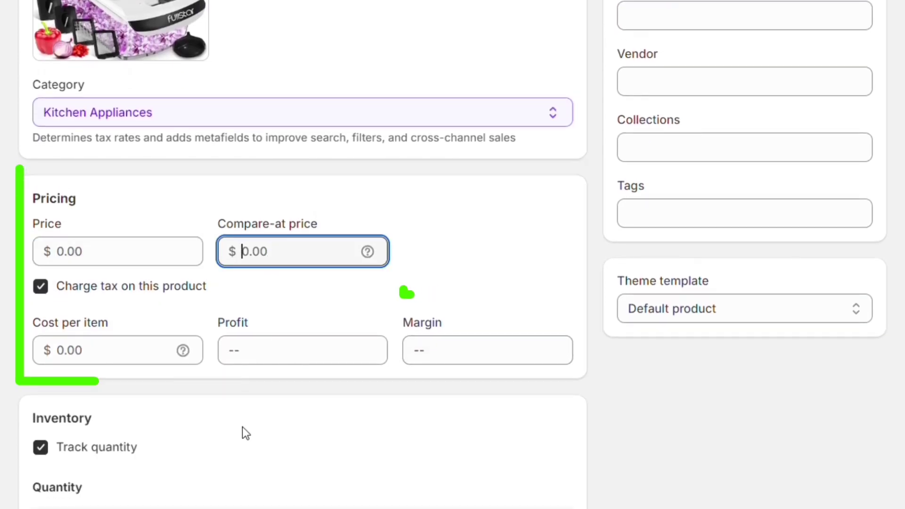
scroll(242, 426, down, 8)
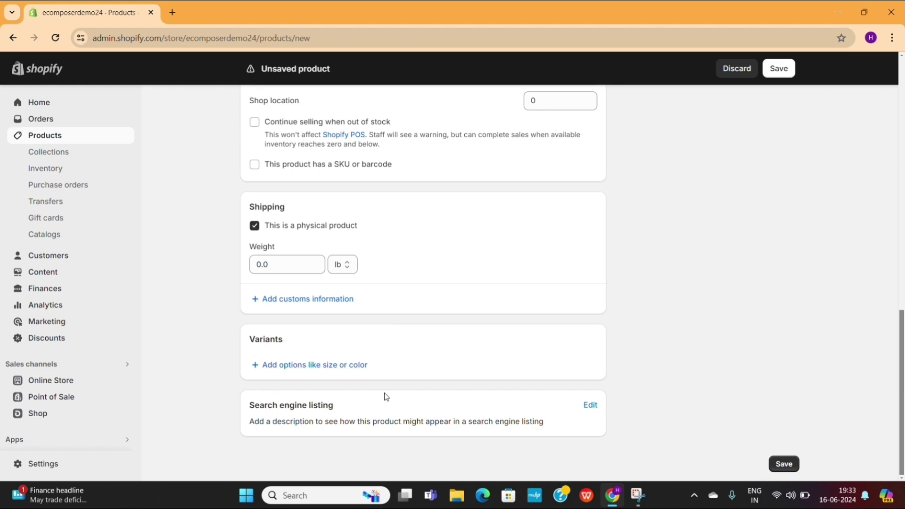
scroll(385, 396, up, 15)
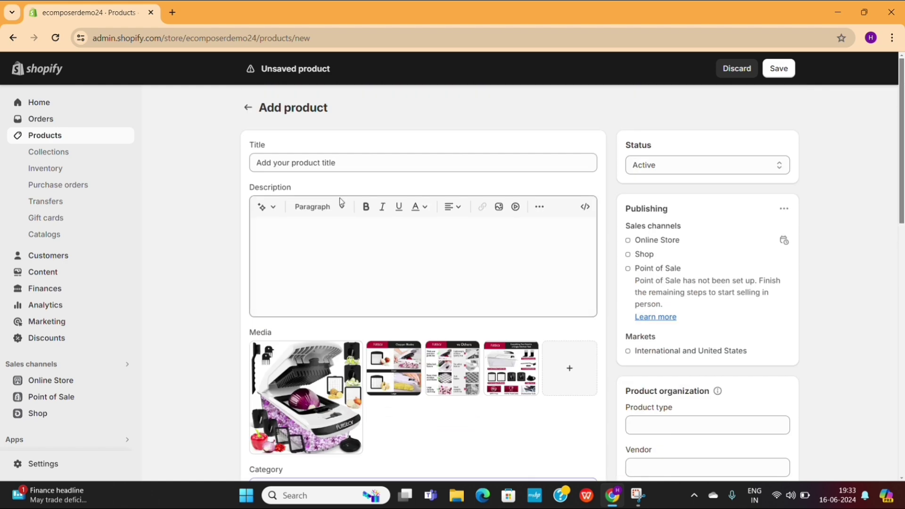
click(247, 108)
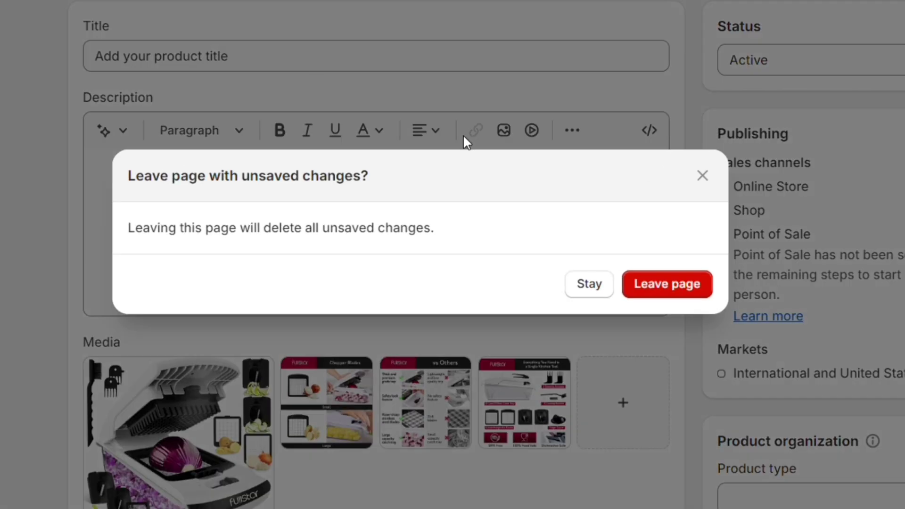
Discard the unsaved product and import products_export.csv with Upload and preview.
click(687, 286)
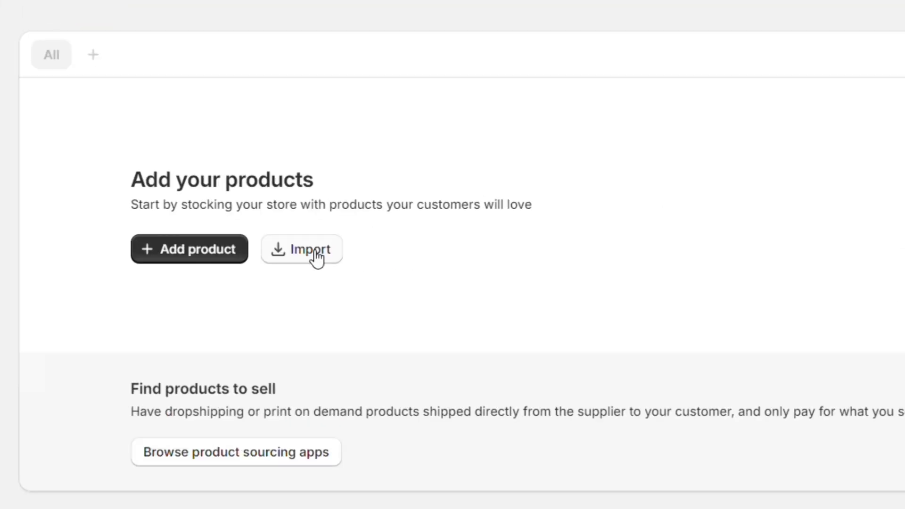
click(318, 255)
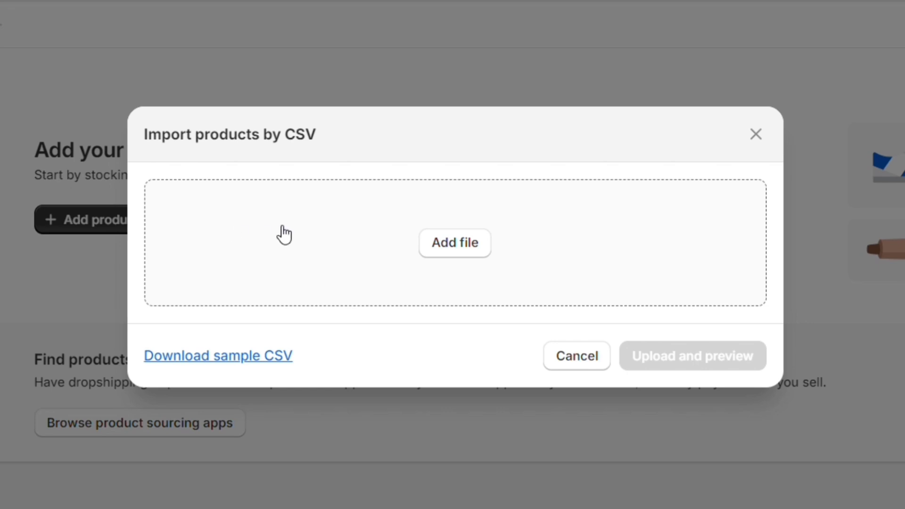
click(454, 249)
double_click(431, 190)
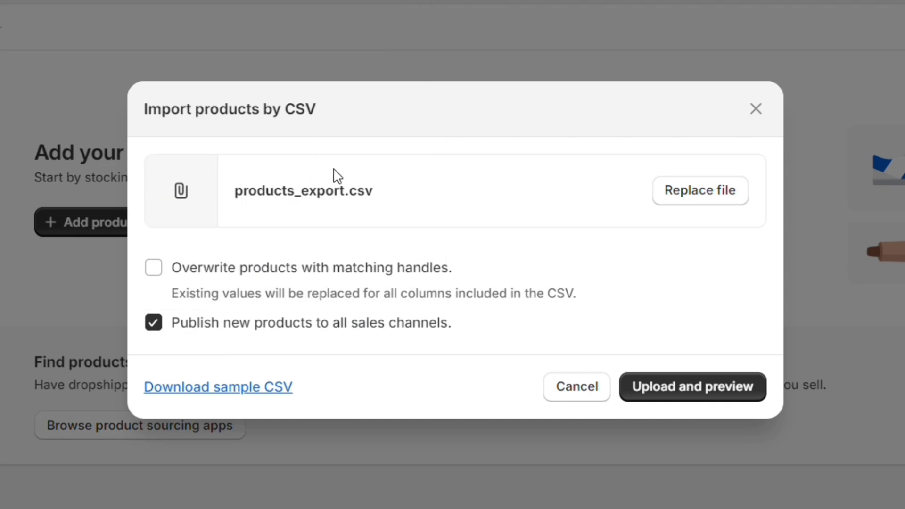
click(708, 397)
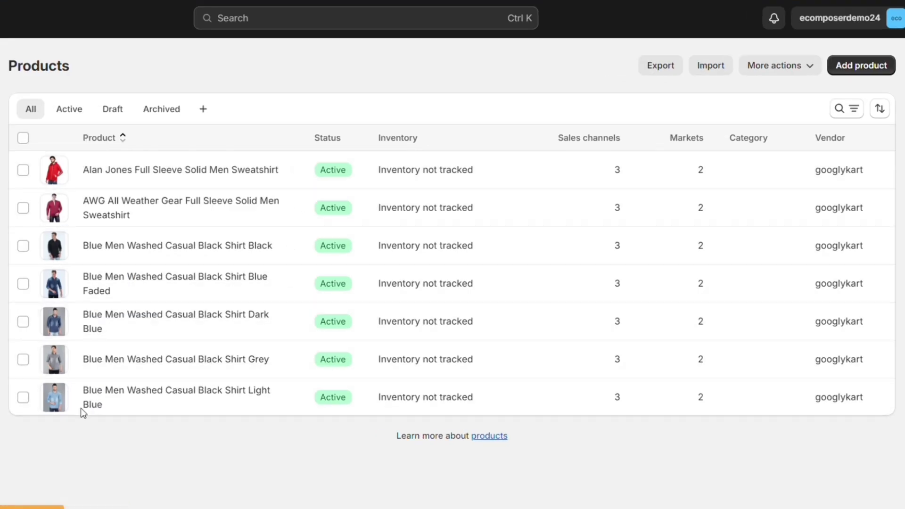
click(152, 172)
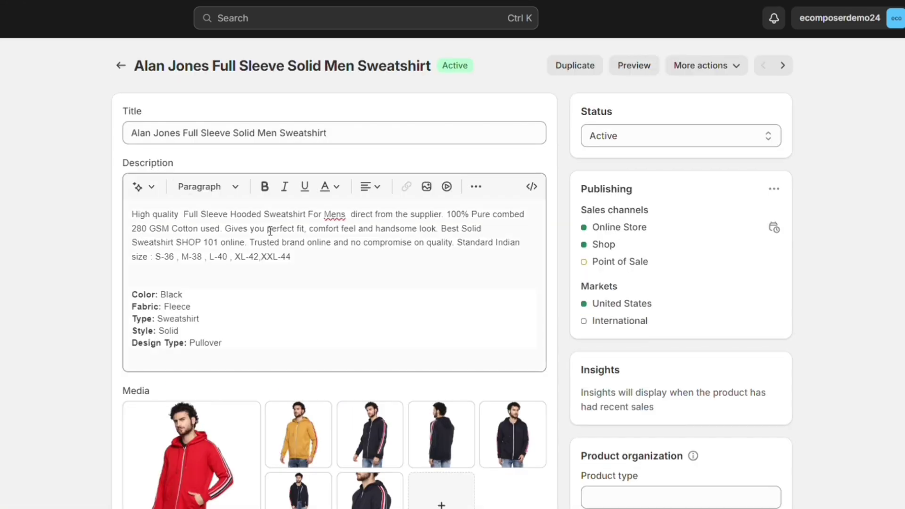
scroll(308, 301, down, 15)
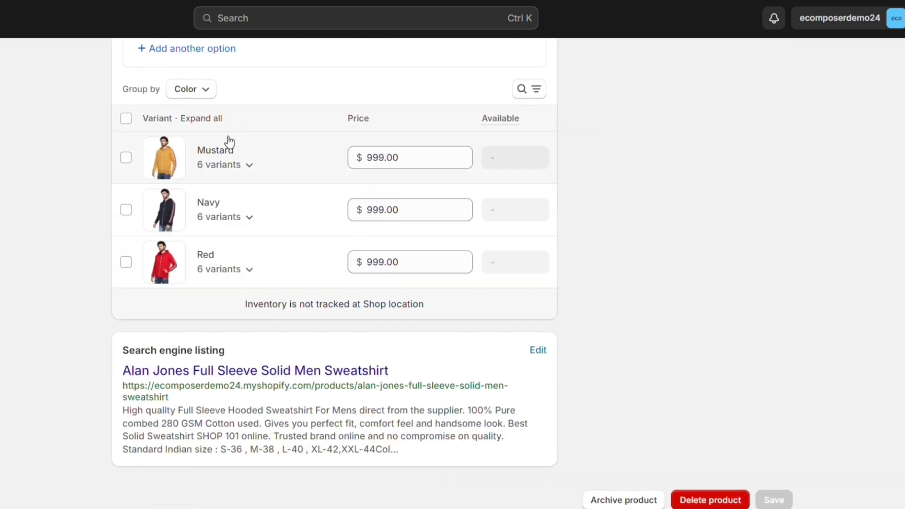
scroll(222, 344, up, 15)
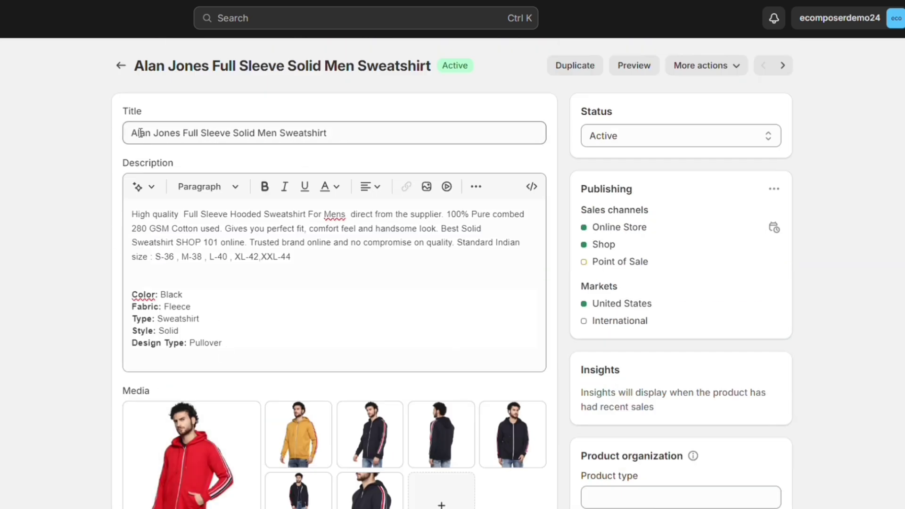
click(121, 67)
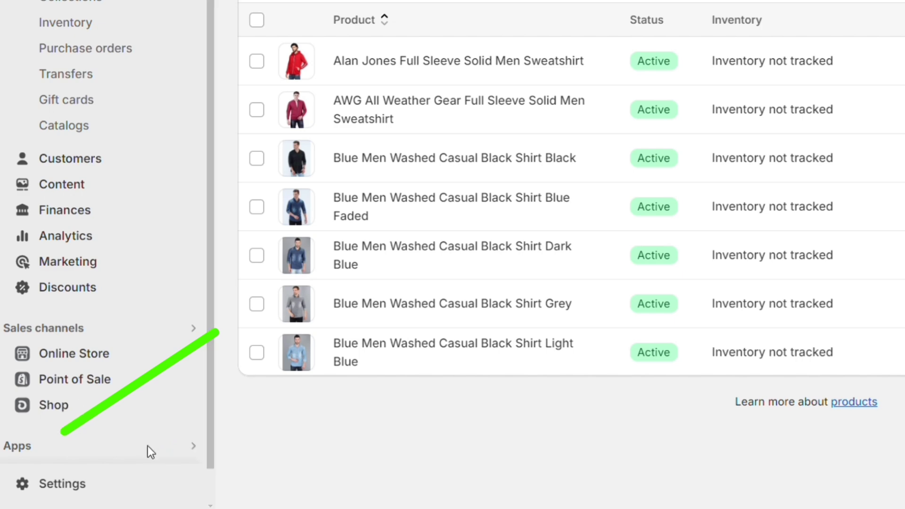
Find EComposer Landing Page Builder via 'ec' search and install it, approving data access.
click(147, 446)
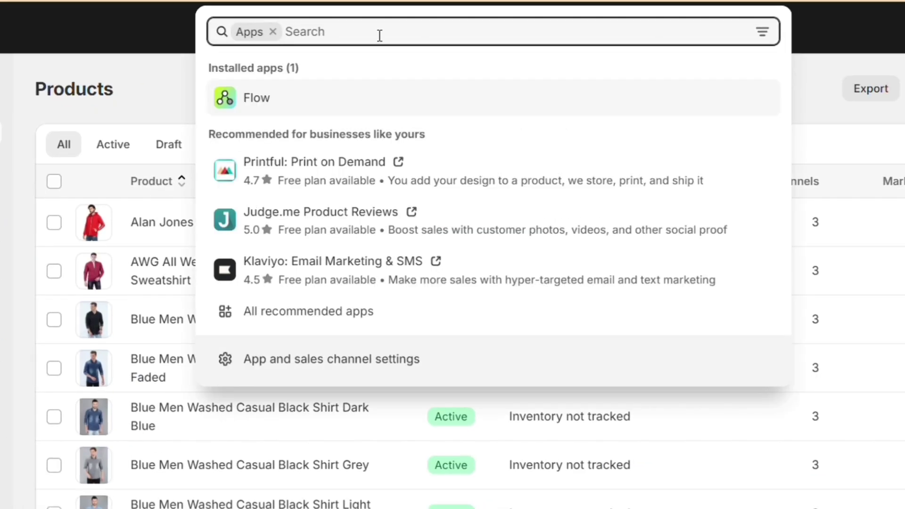
text(ecomposer)
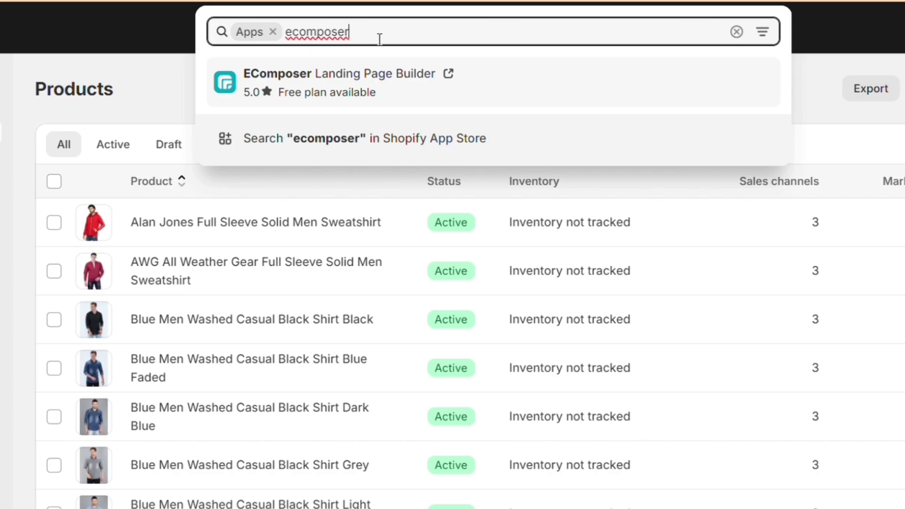
click(376, 73)
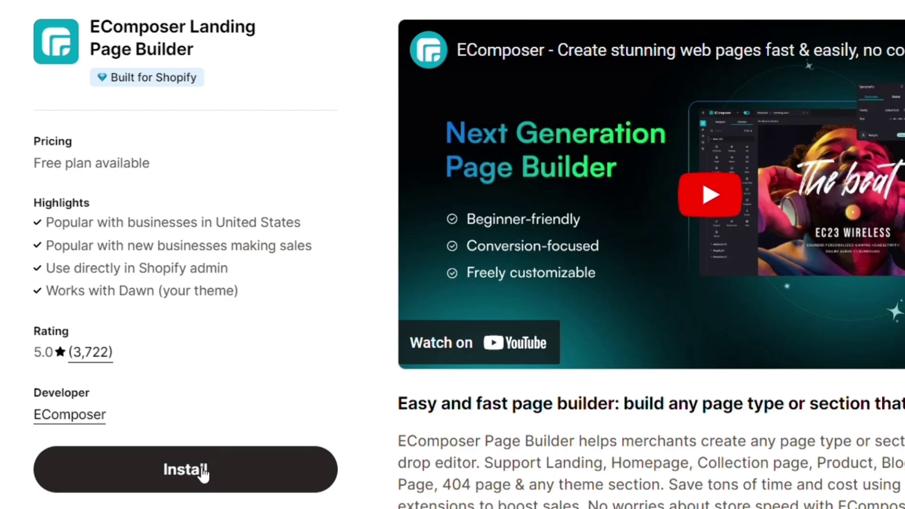
click(202, 468)
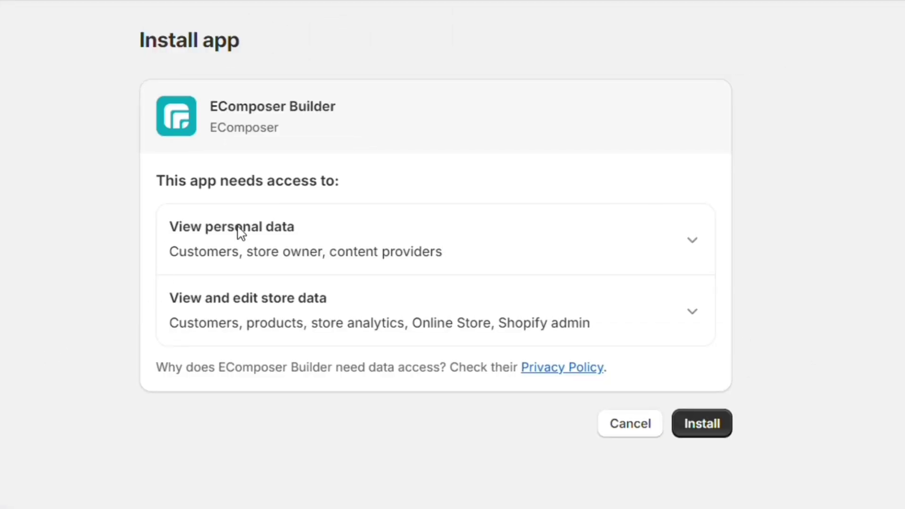
click(708, 429)
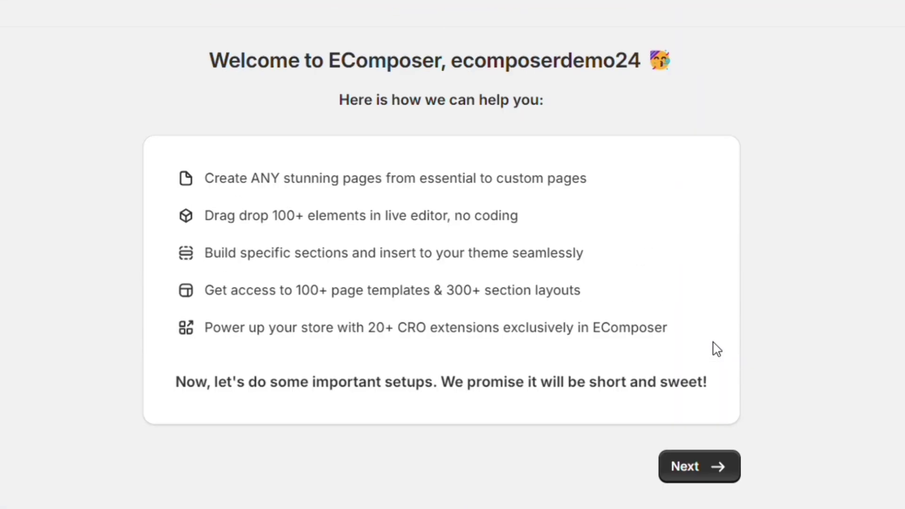
Keep the Dawn theme, then copy the storefront password from settings and save it in EComposer.
click(686, 469)
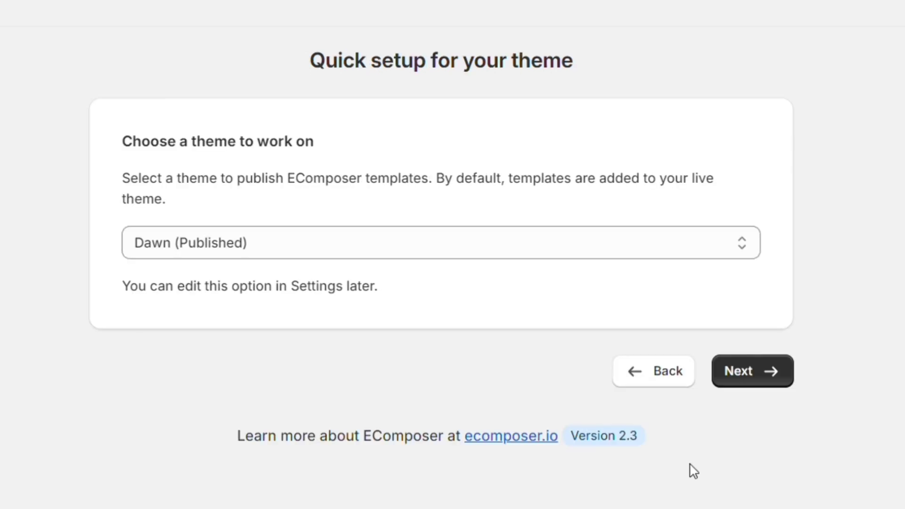
click(746, 379)
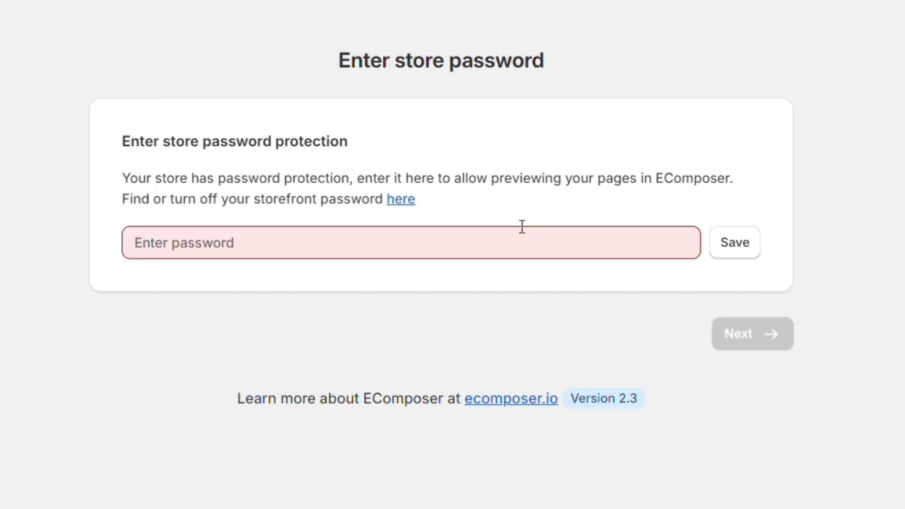
click(511, 239)
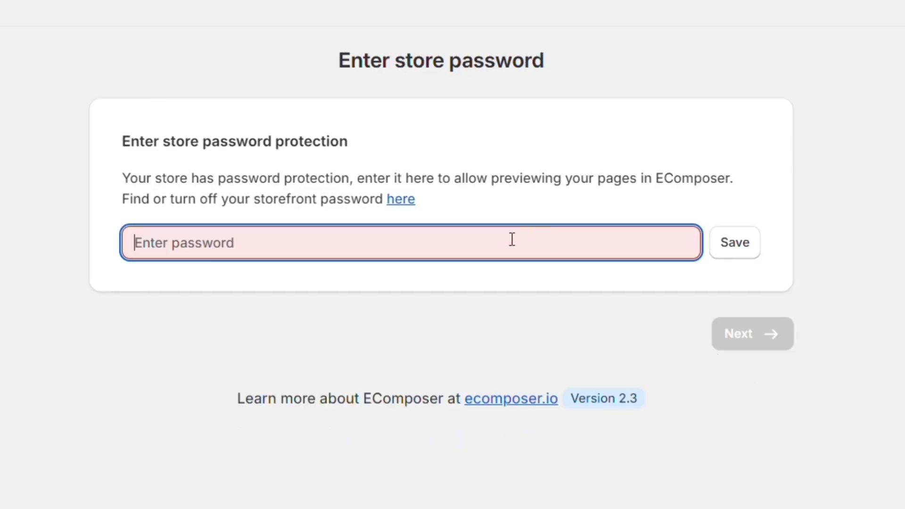
click(398, 199)
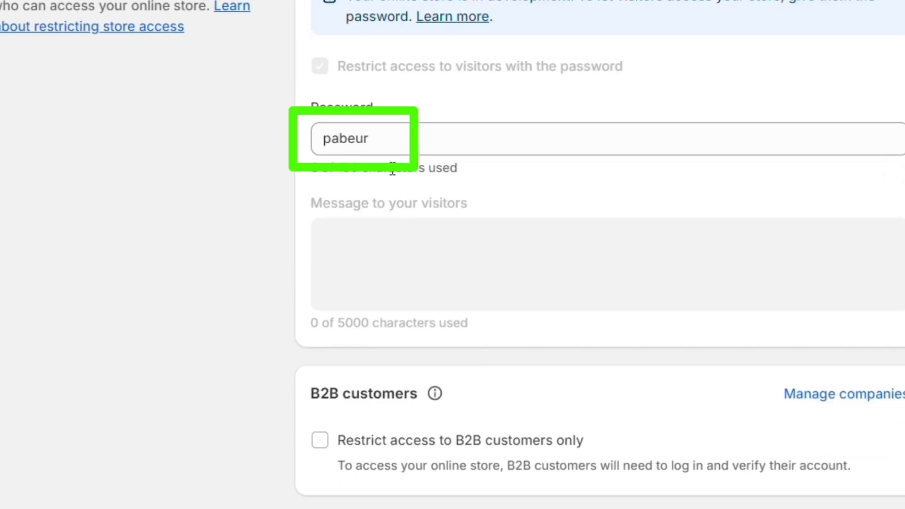
double_click(383, 146)
key(ctrl+c)
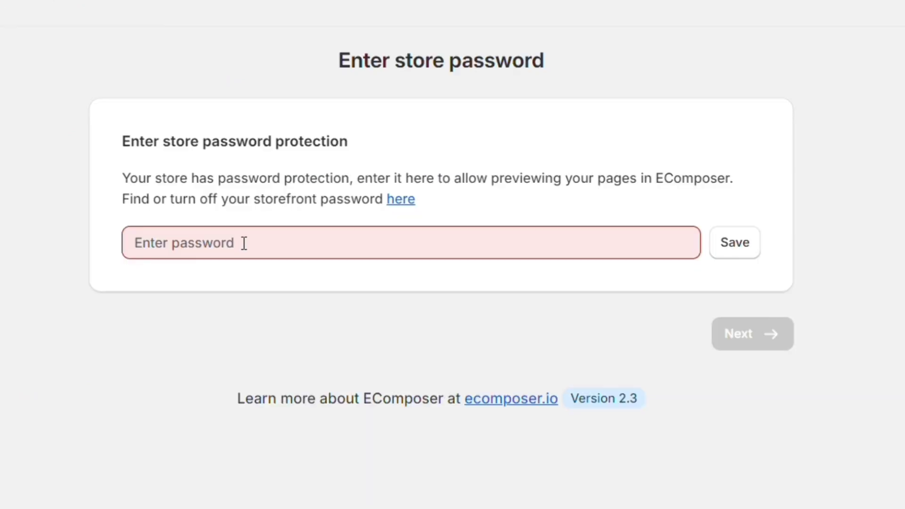
click(244, 243)
key(ctrl+v)
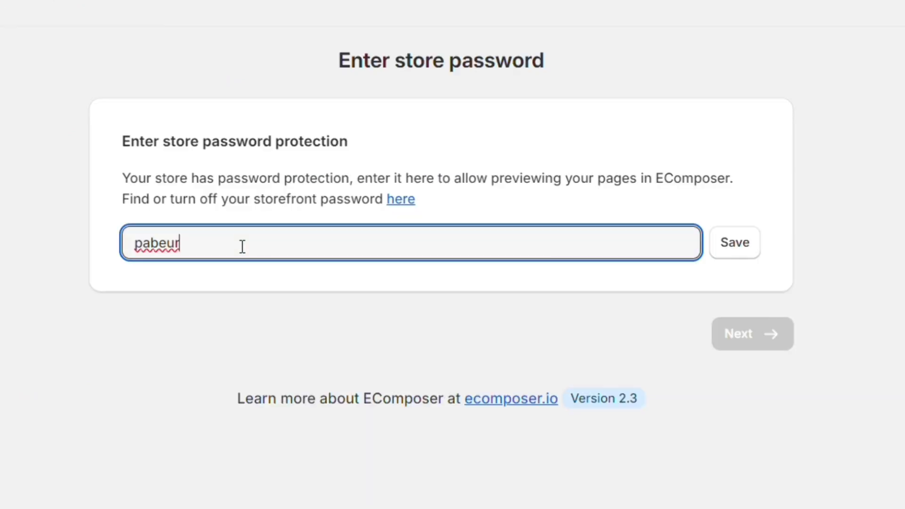
click(739, 257)
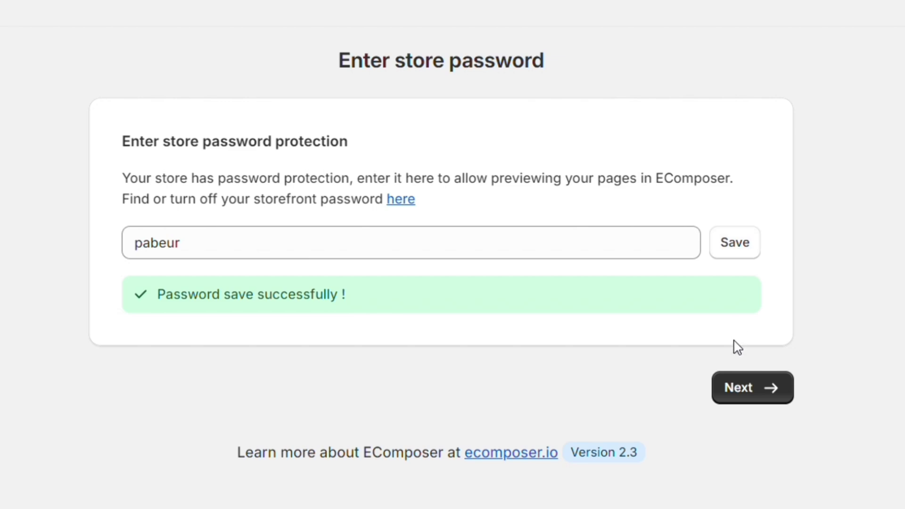
click(741, 391)
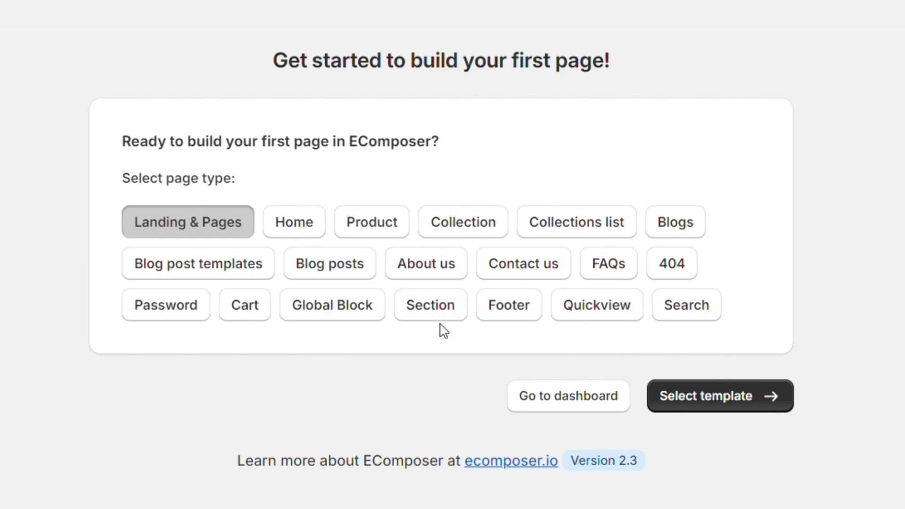
Choose Landing & Pages, browse the templates, and continue with the Blank template.
click(703, 398)
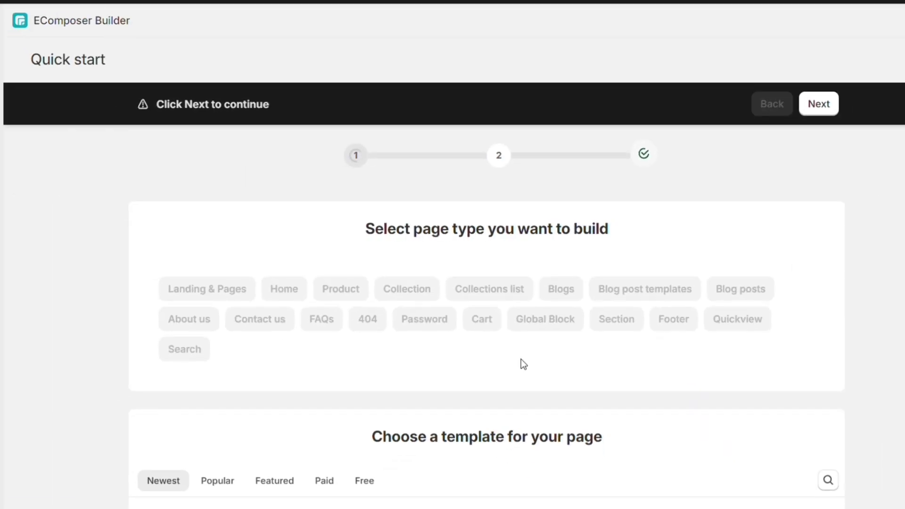
scroll(443, 372, down, 7)
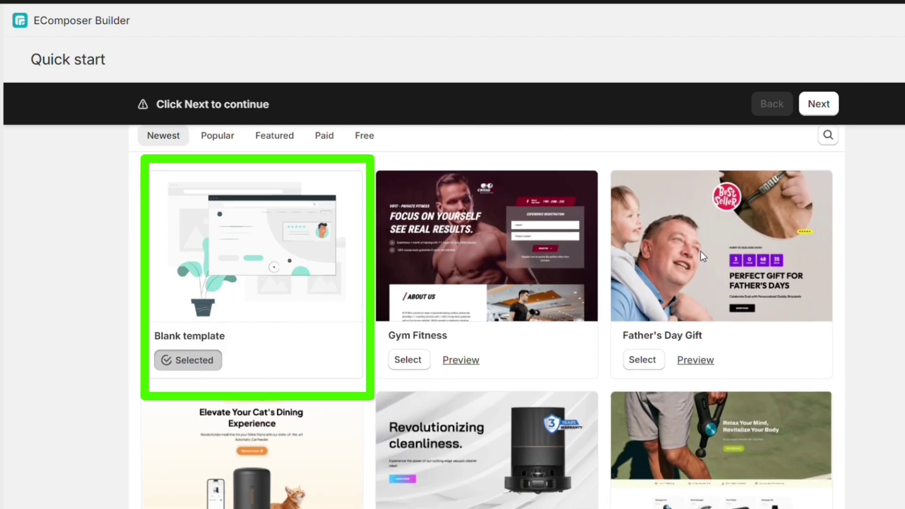
scroll(692, 386, down, 8)
scroll(691, 386, up, 1)
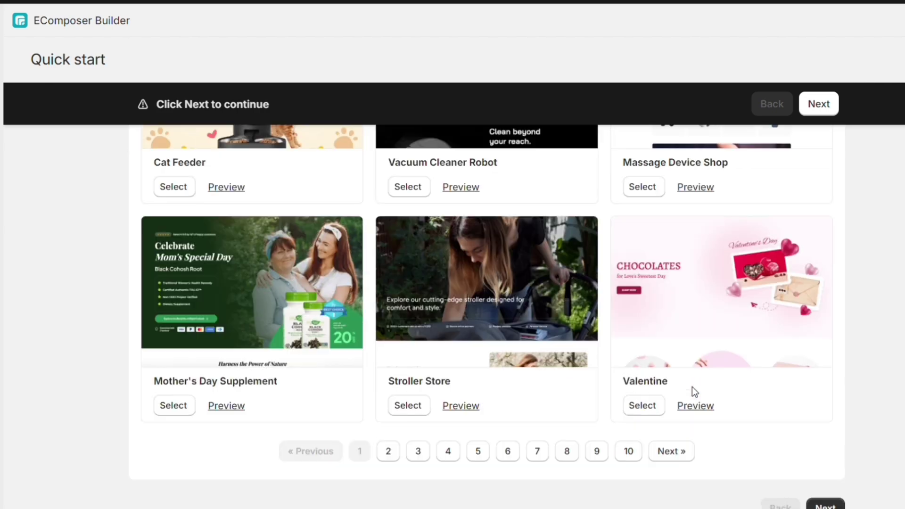
scroll(693, 391, up, 10)
scroll(692, 391, down, 1)
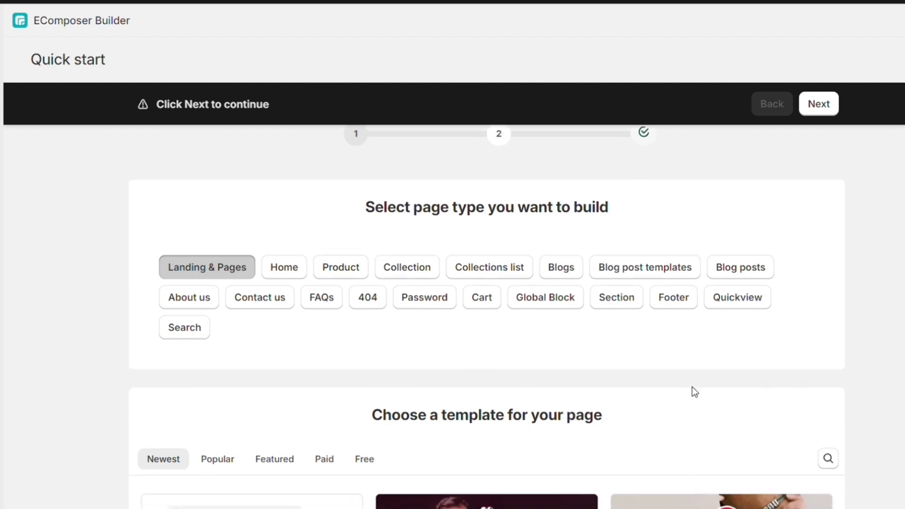
scroll(692, 387, up, 1)
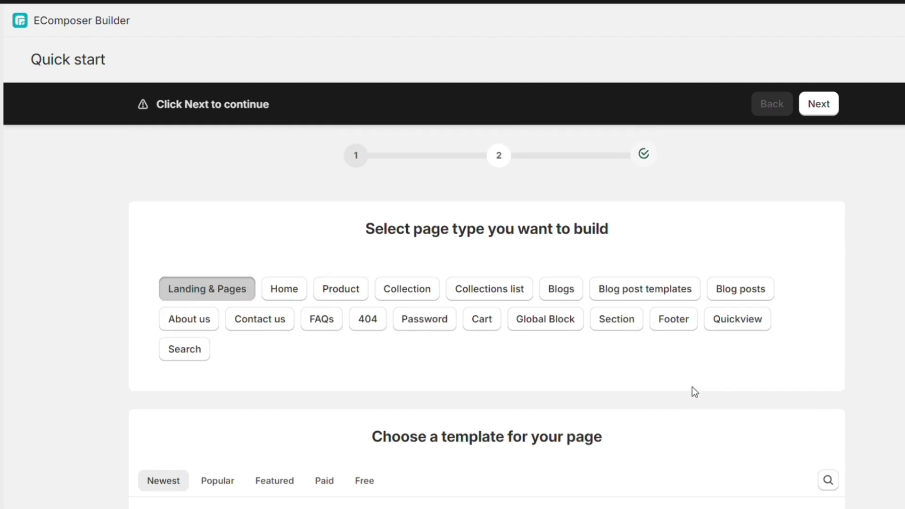
scroll(692, 387, down, 4)
scroll(691, 392, down, 2)
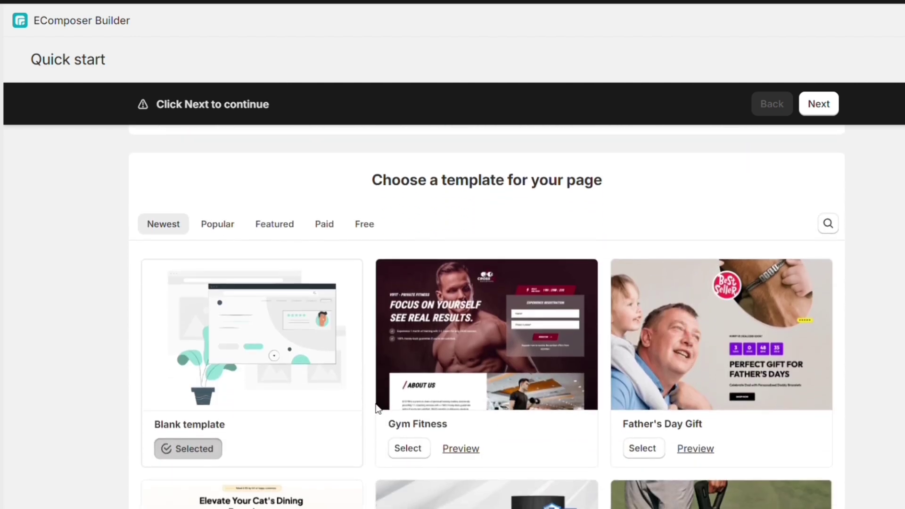
click(817, 104)
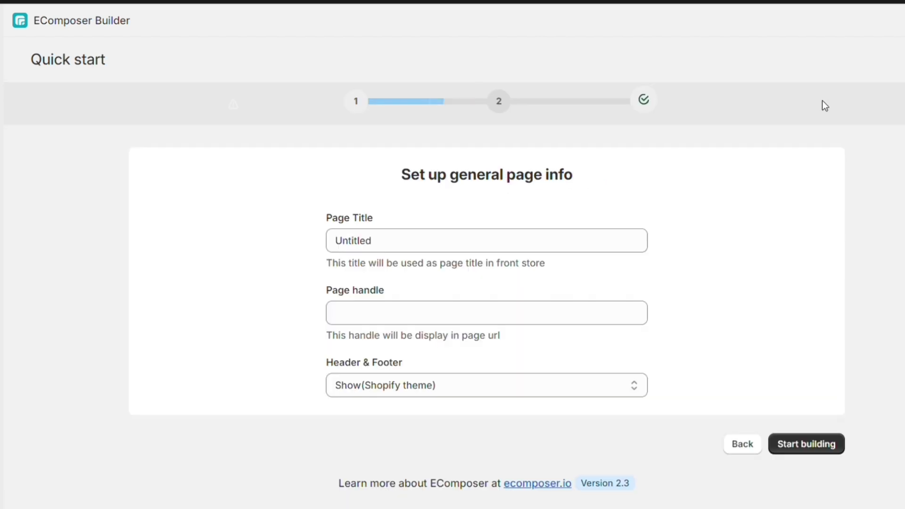
Replace the 'Untitled' page title with 'Home Page' and start building.
click(455, 241)
key(ctrl+a)
text(H)
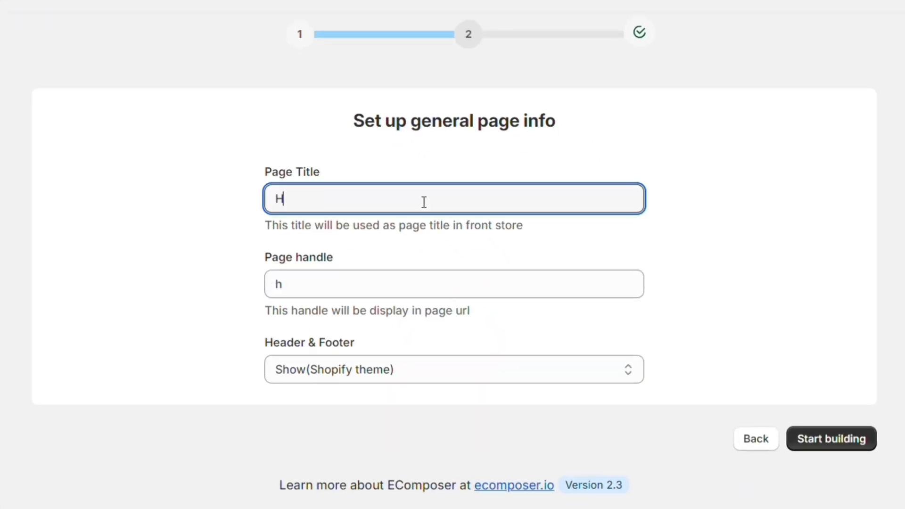
click(831, 439)
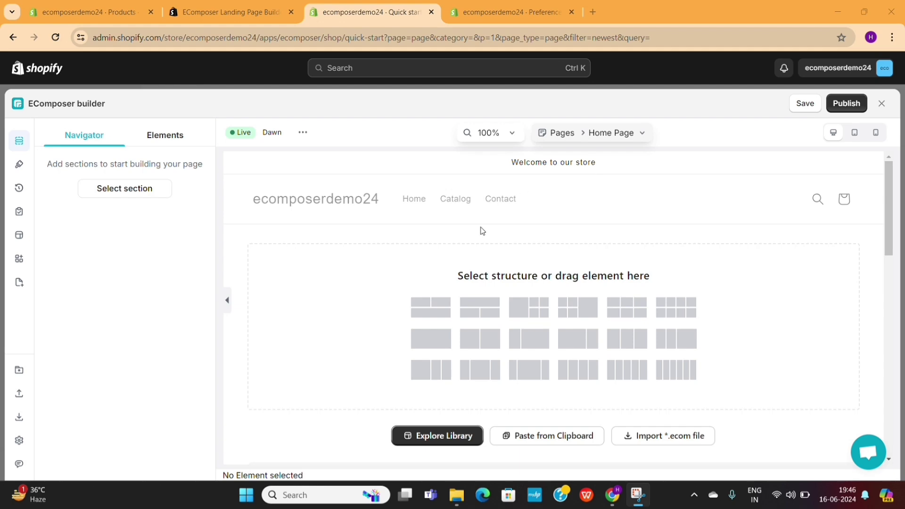
Browse the sections library and Navigator/Elements tabs without adding anything, then collapse the side panel.
scroll(503, 351, down, 2)
scroll(555, 366, down, 10)
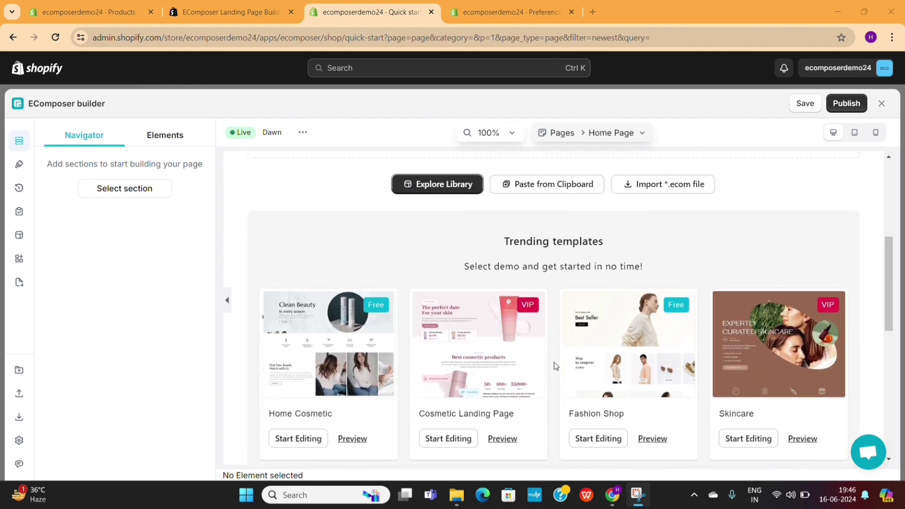
scroll(555, 366, up, 12)
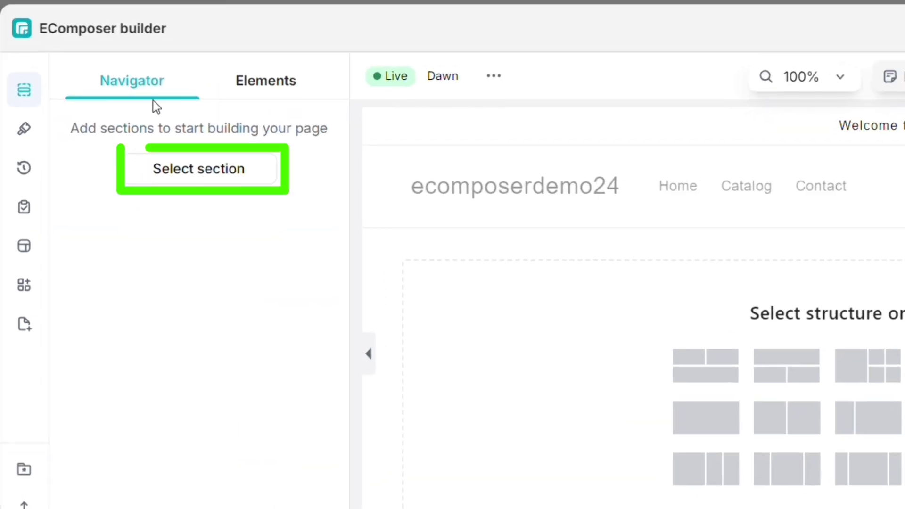
click(171, 182)
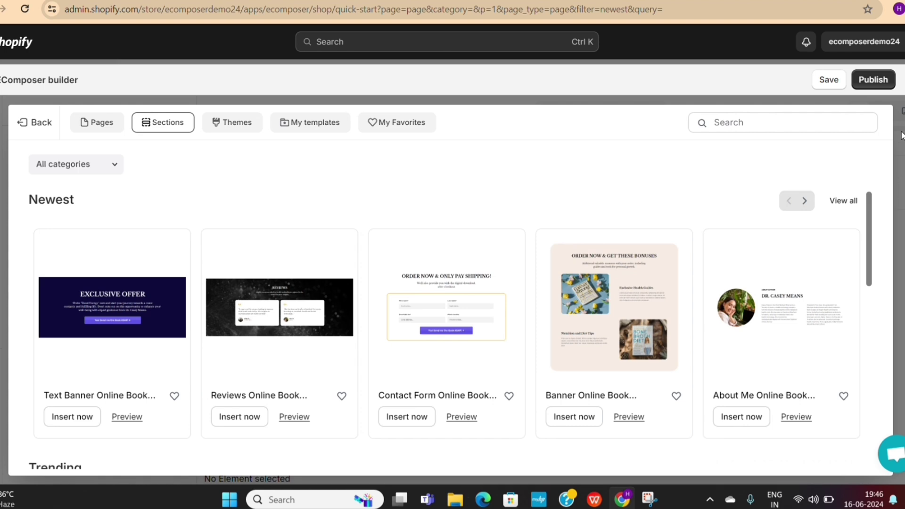
click(901, 135)
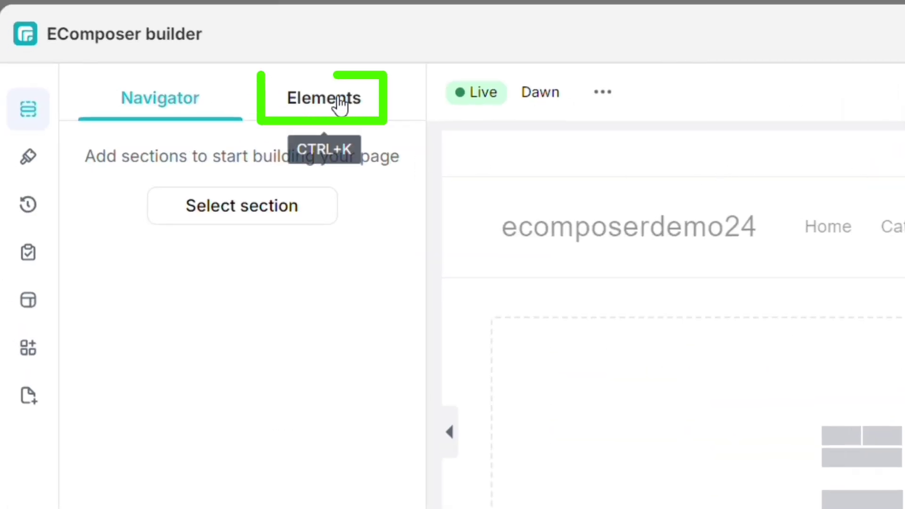
click(337, 105)
click(193, 102)
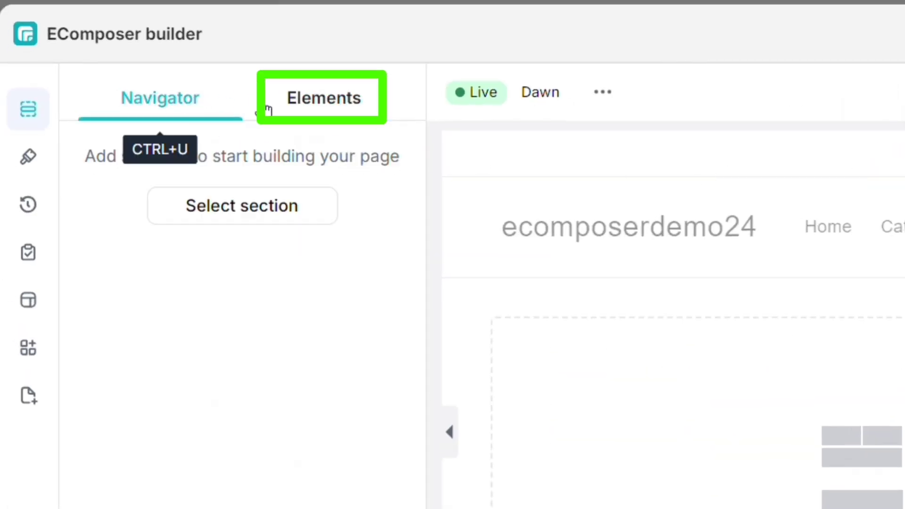
click(290, 104)
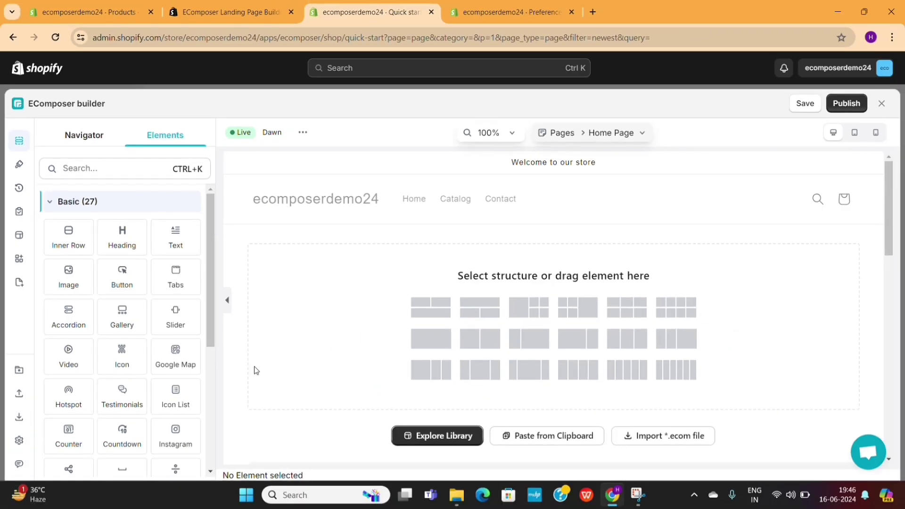
click(227, 301)
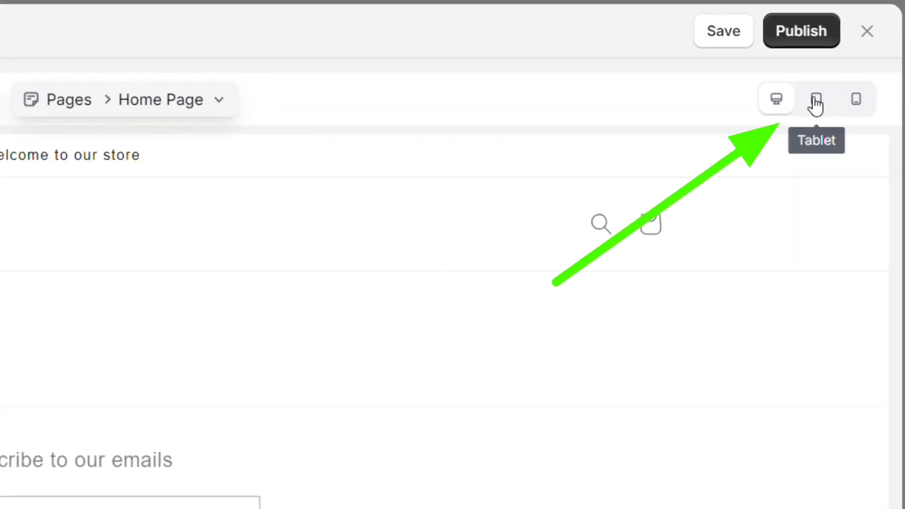
click(815, 104)
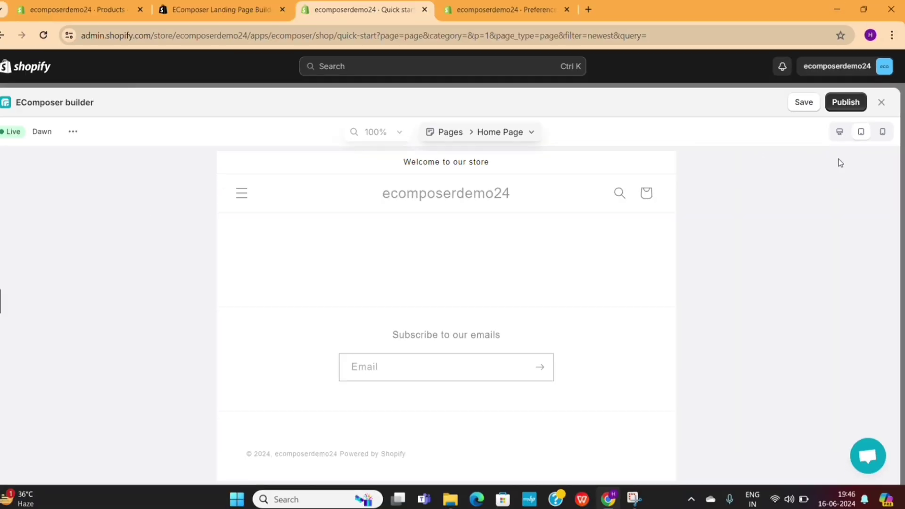
click(869, 86)
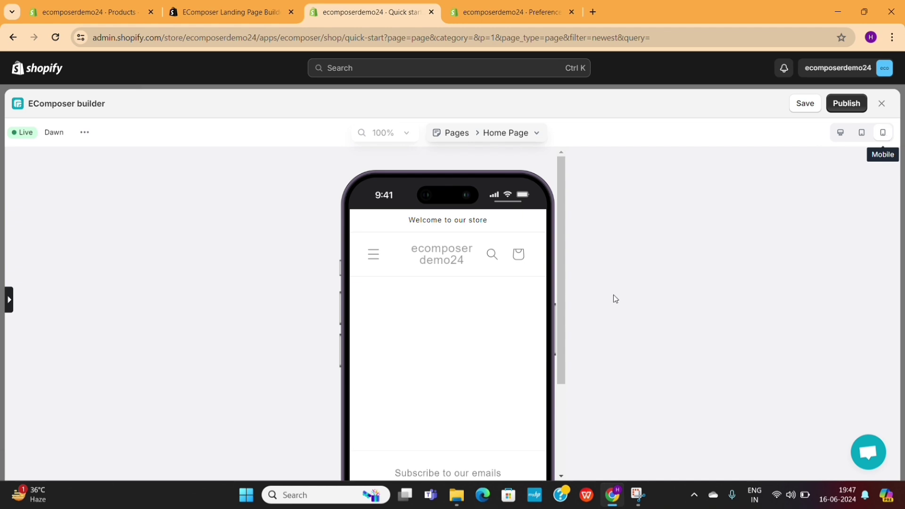
scroll(462, 400, down, 5)
scroll(463, 402, up, 5)
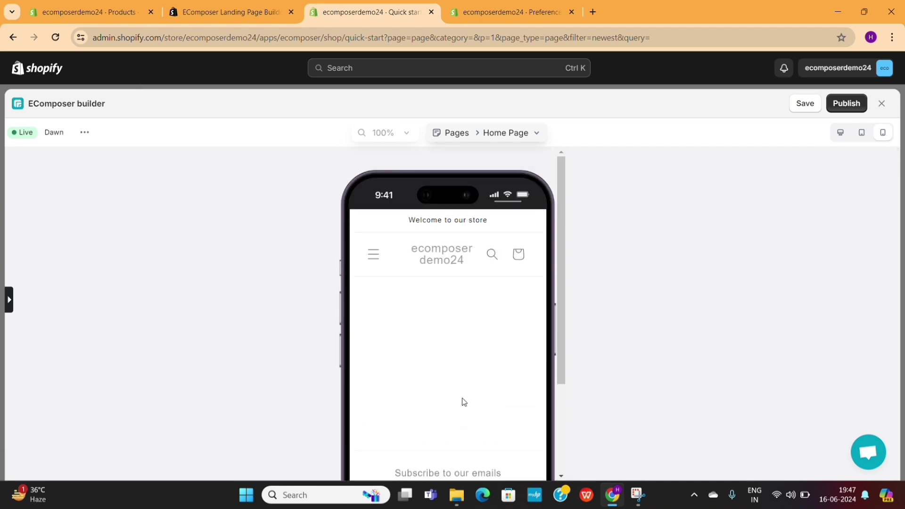
click(839, 133)
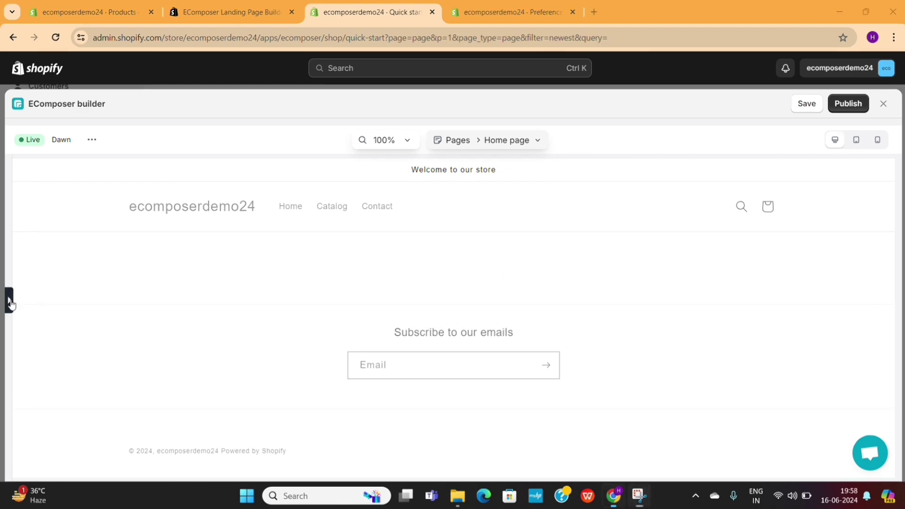
Reopen the Elements panel, scroll its list, and drag a Divider over the canvas without dropping.
click(10, 300)
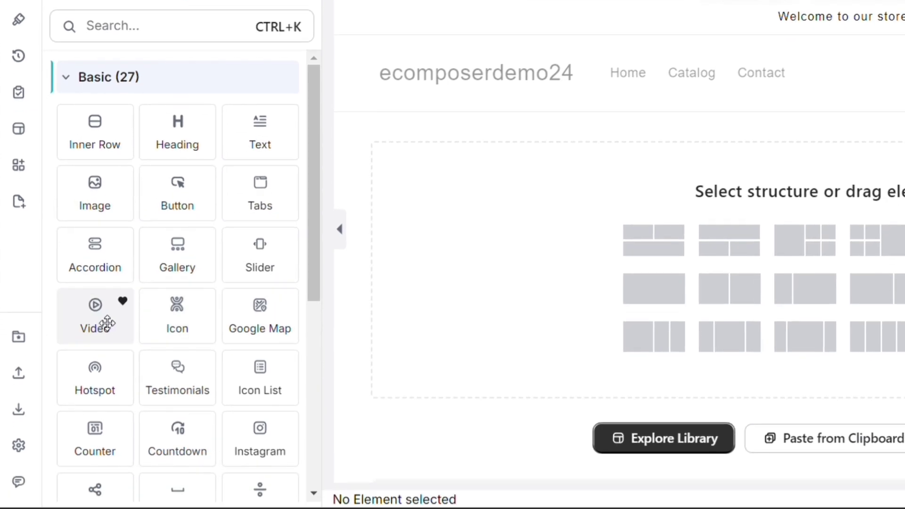
scroll(240, 301, down, 3)
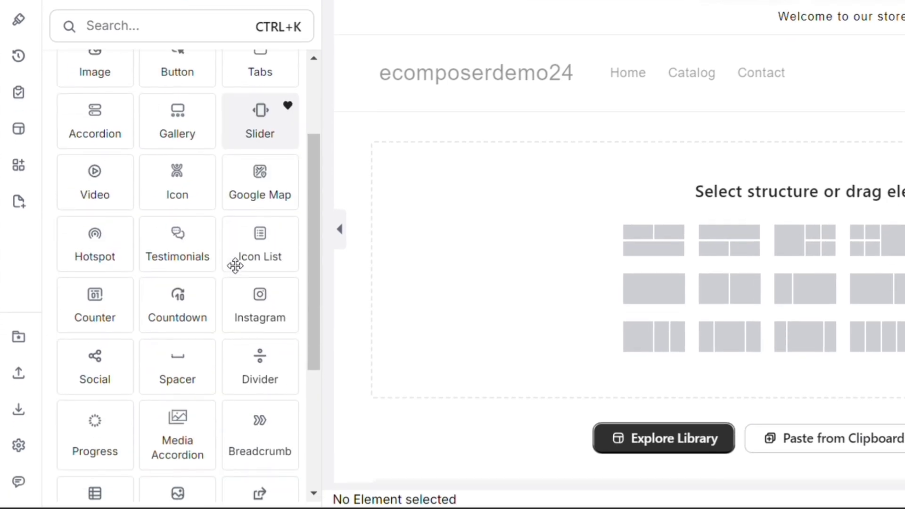
scroll(235, 266, down, 5)
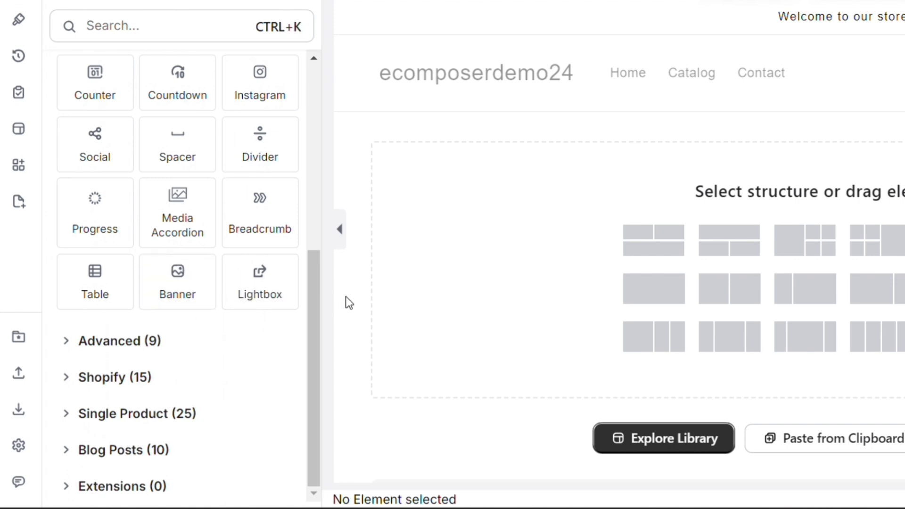
drag(264, 152, 233, 182)
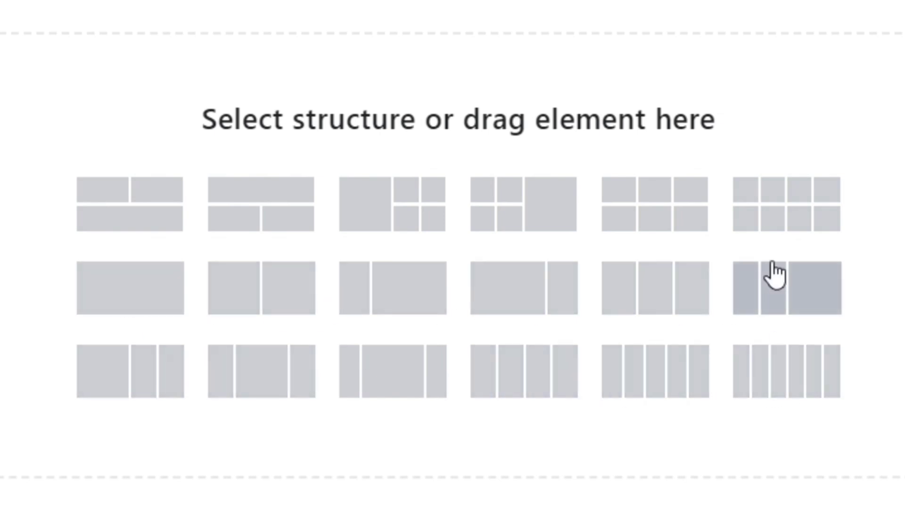
Add a two-column 50/50 section and open the left column's settings.
click(292, 311)
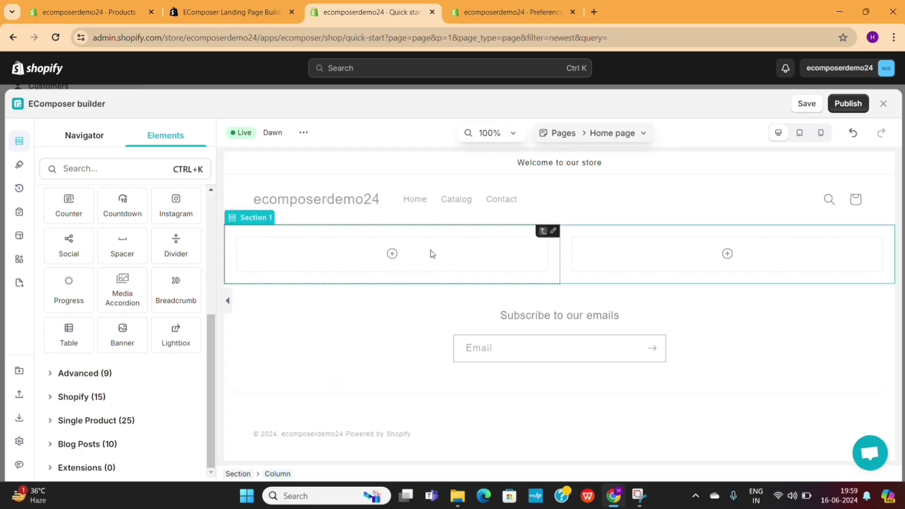
click(432, 253)
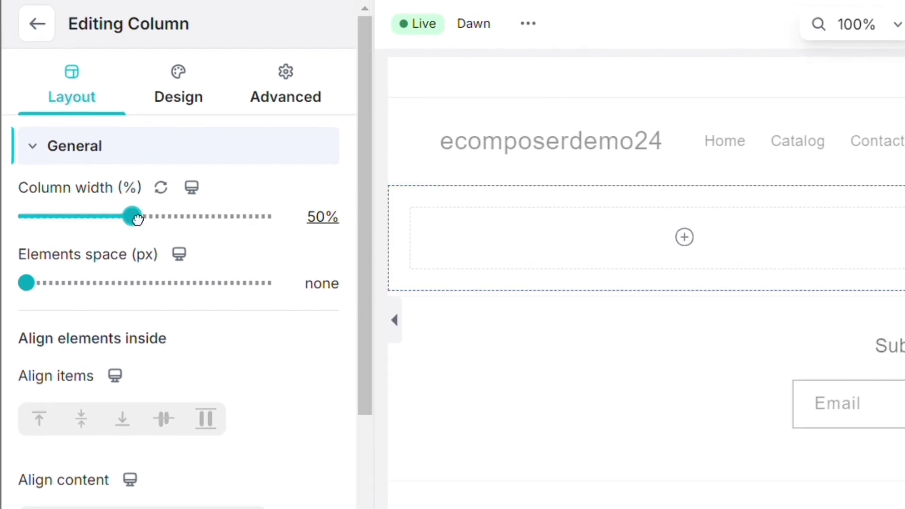
Keep the left column at 50% width and set its elements space to 0px.
drag(137, 218, 131, 236)
drag(33, 284, 1, 310)
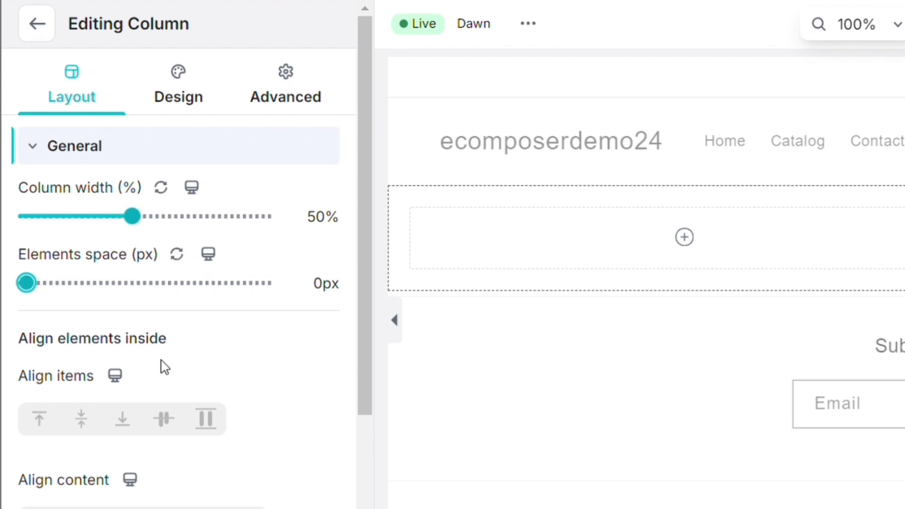
scroll(164, 367, down, 5)
scroll(165, 367, up, 5)
Give the left column a solid red #ff0000 background colour from the Design tab.
click(178, 86)
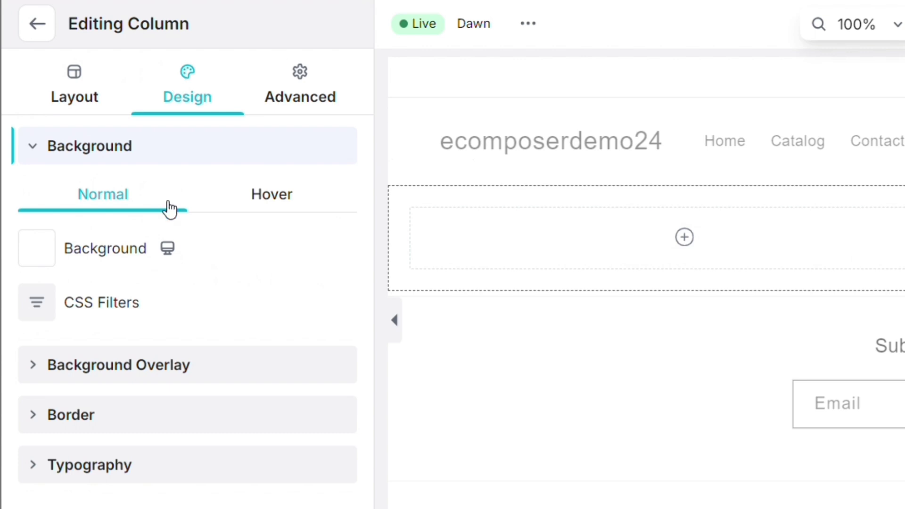
click(41, 257)
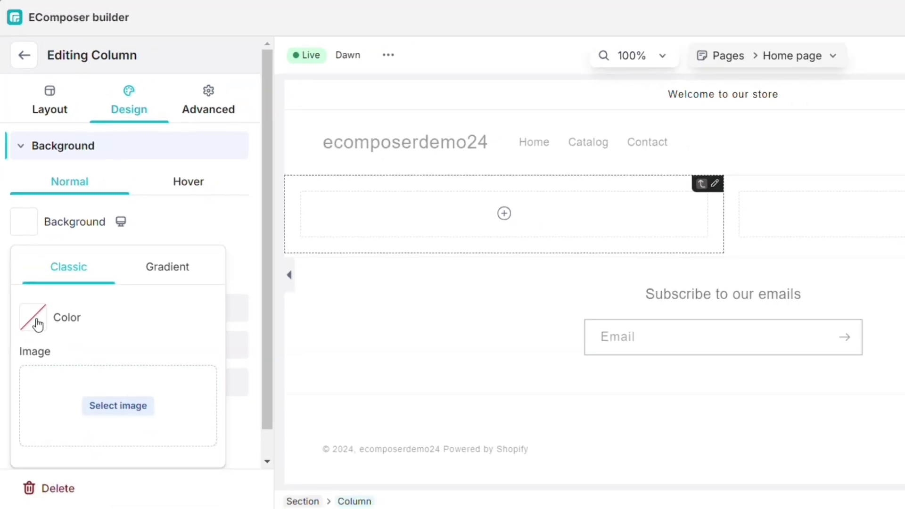
click(34, 318)
click(169, 429)
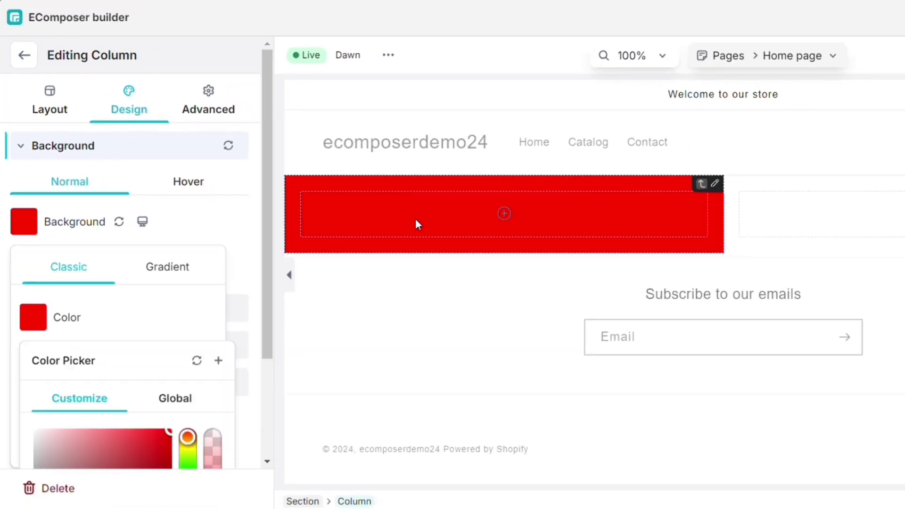
click(189, 451)
scroll(189, 452, down, 3)
click(189, 307)
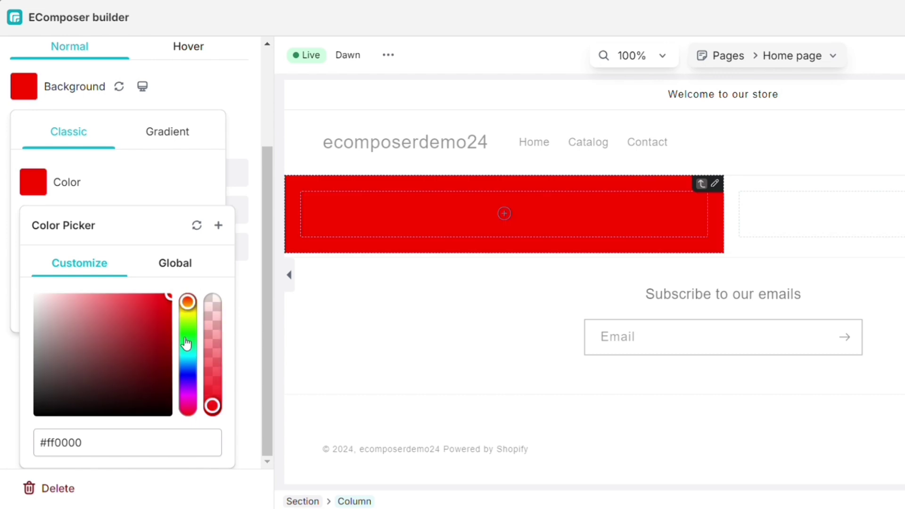
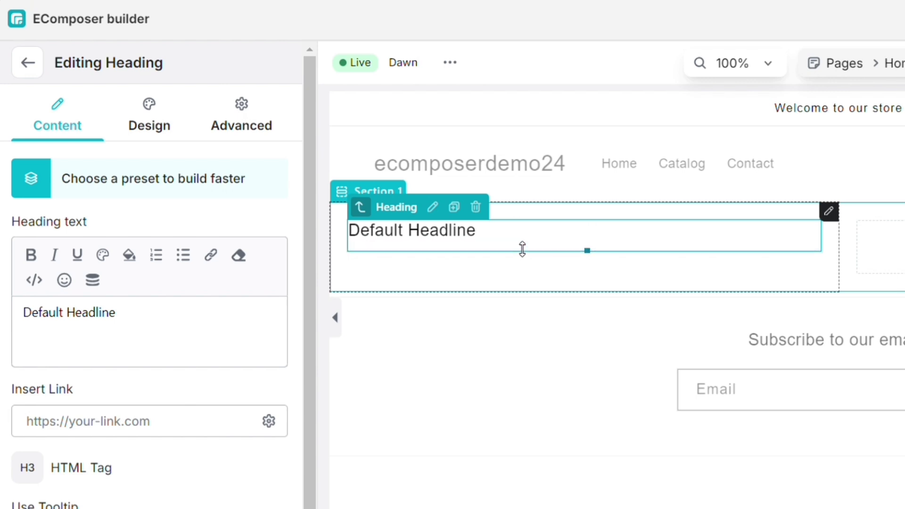
Replace the heading text with 'Add Your Text Here' and make it bold, trying italic and underline.
triple_click(513, 228)
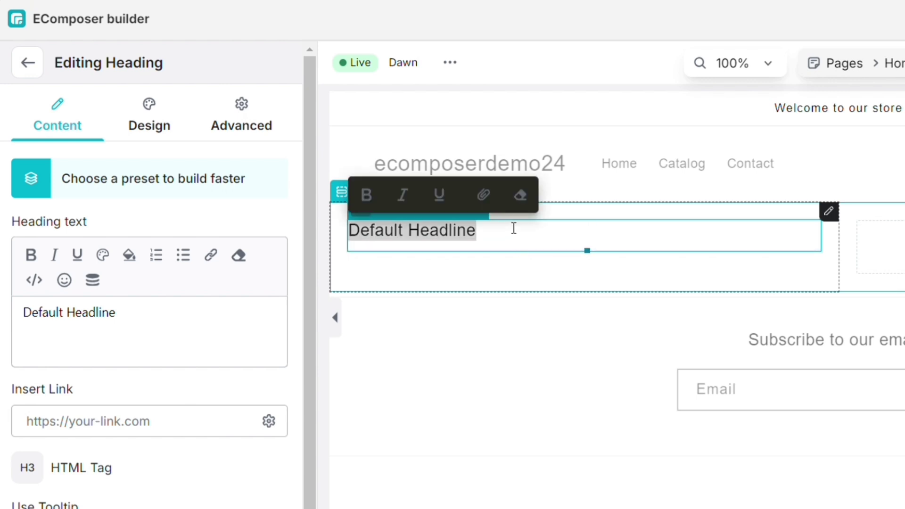
text(Add Your Text Here)
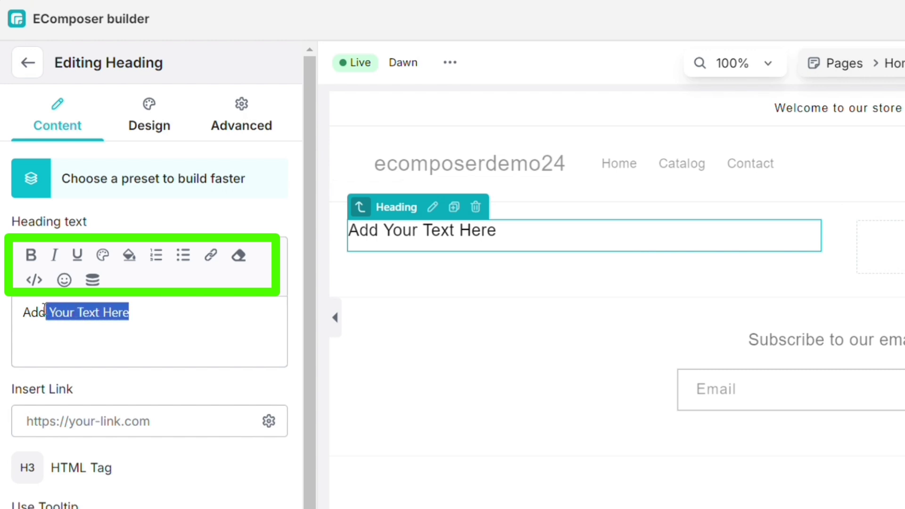
click(29, 260)
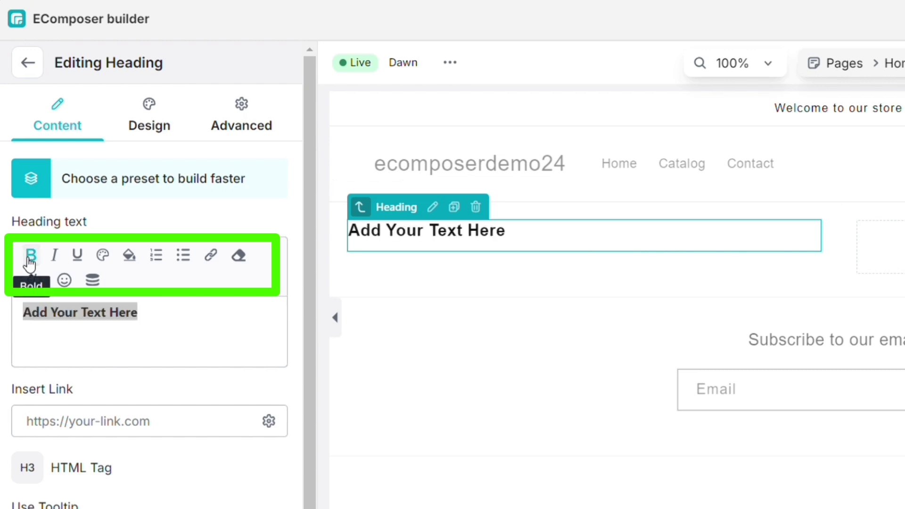
click(53, 257)
click(73, 260)
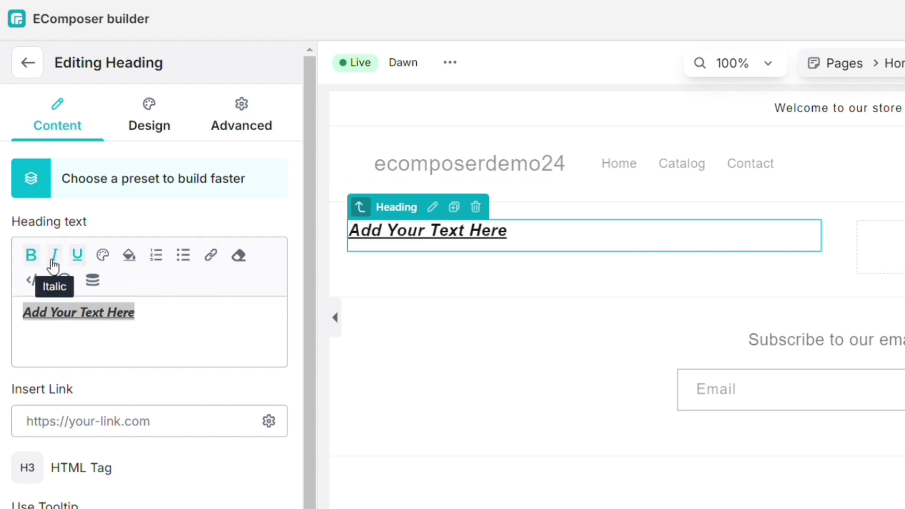
click(55, 257)
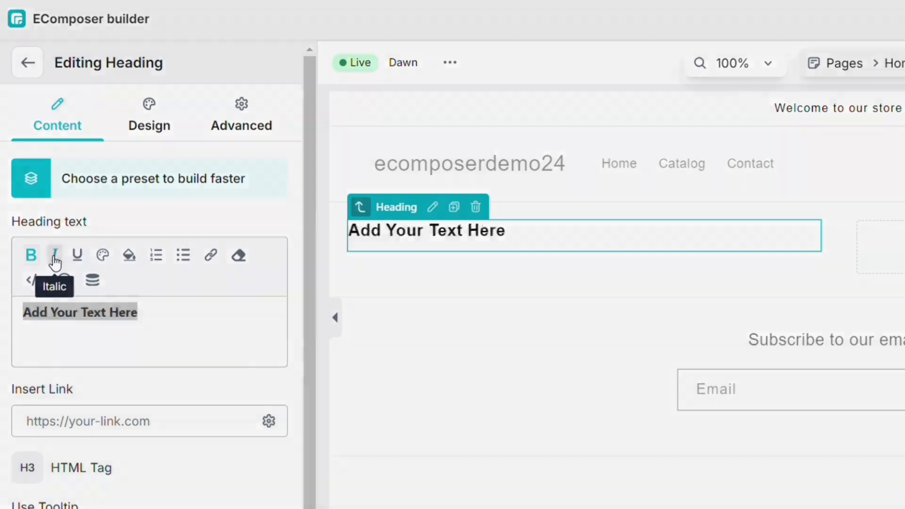
Try centre and right alignment on the heading, then settle on left alignment.
scroll(152, 175, down, 1)
click(141, 104)
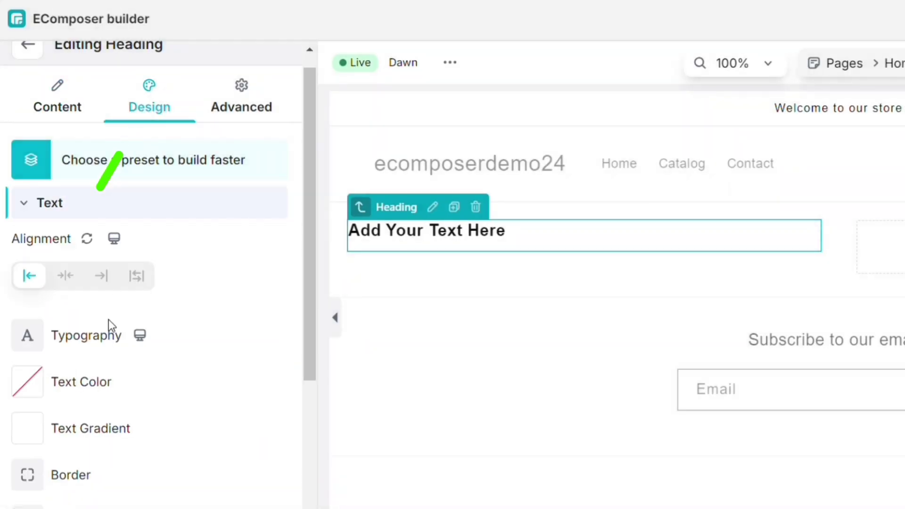
click(65, 281)
click(95, 283)
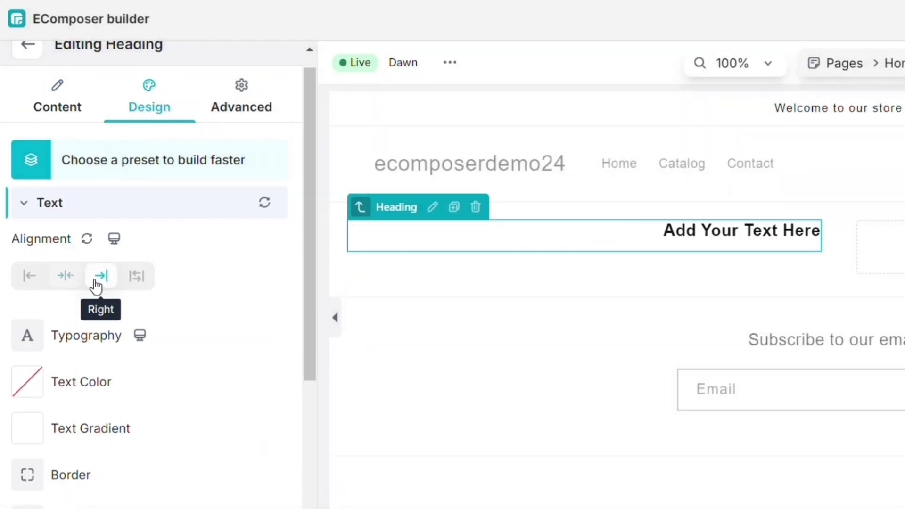
click(44, 284)
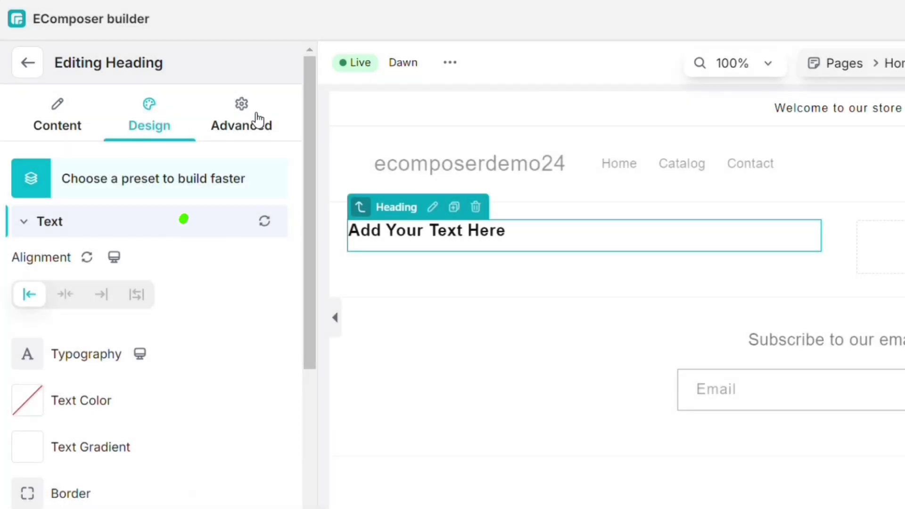
Review the heading's Advanced spacing settings, then return to its content settings.
click(259, 118)
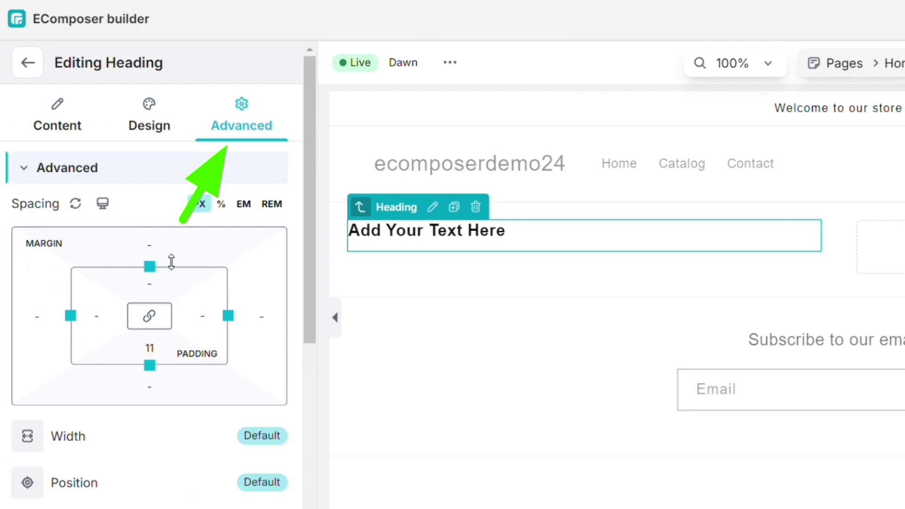
scroll(171, 262, down, 6)
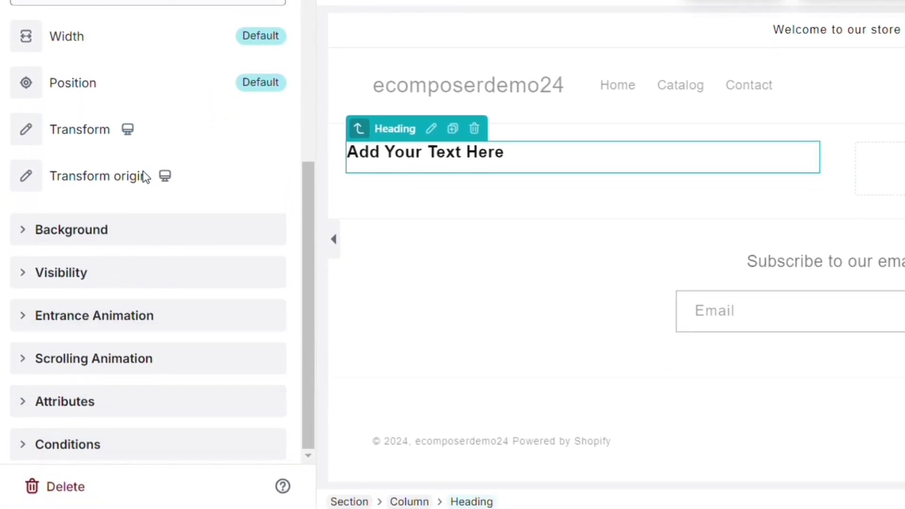
scroll(146, 176, up, 6)
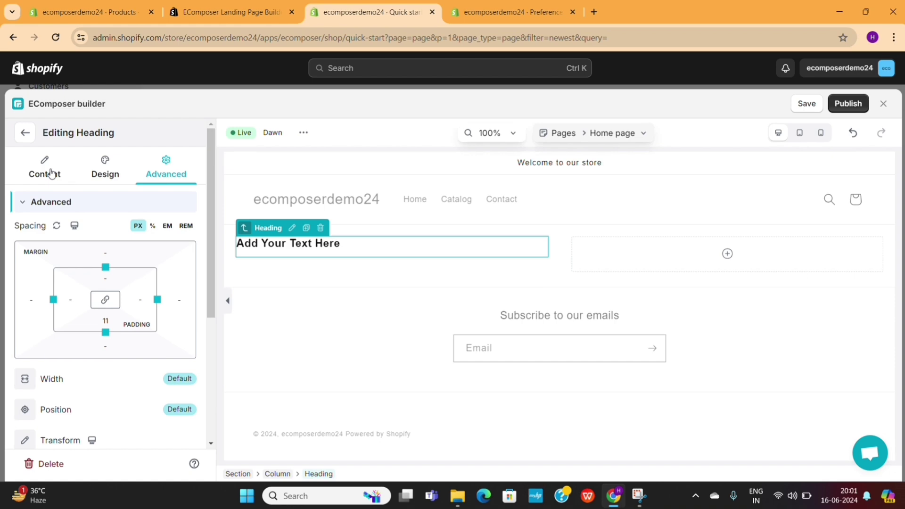
click(55, 36)
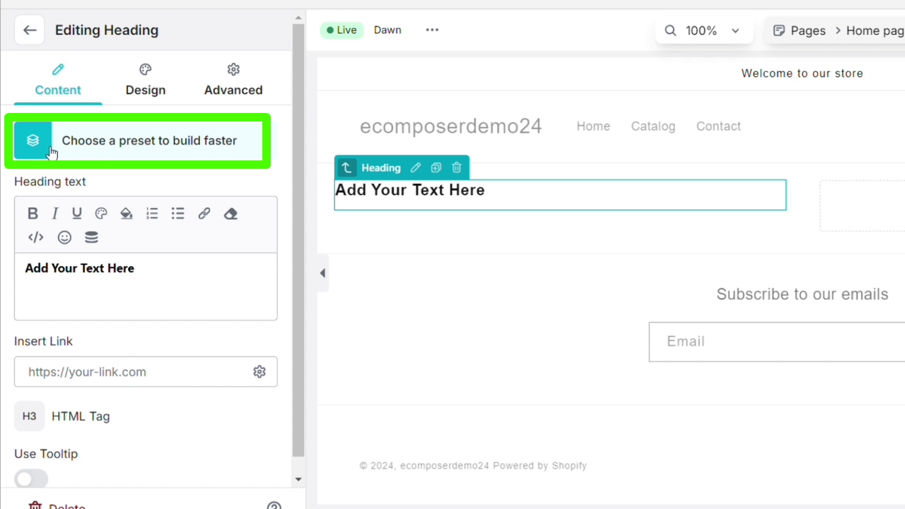
Apply the HEADING HIGHTLIGHT TEXT preset to the heading, after trying Headline Gradient.
click(141, 145)
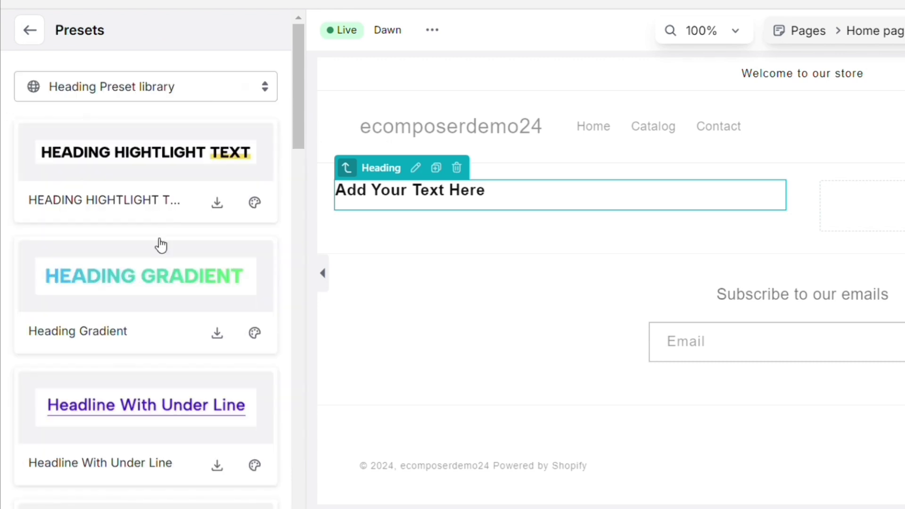
scroll(164, 399, down, 15)
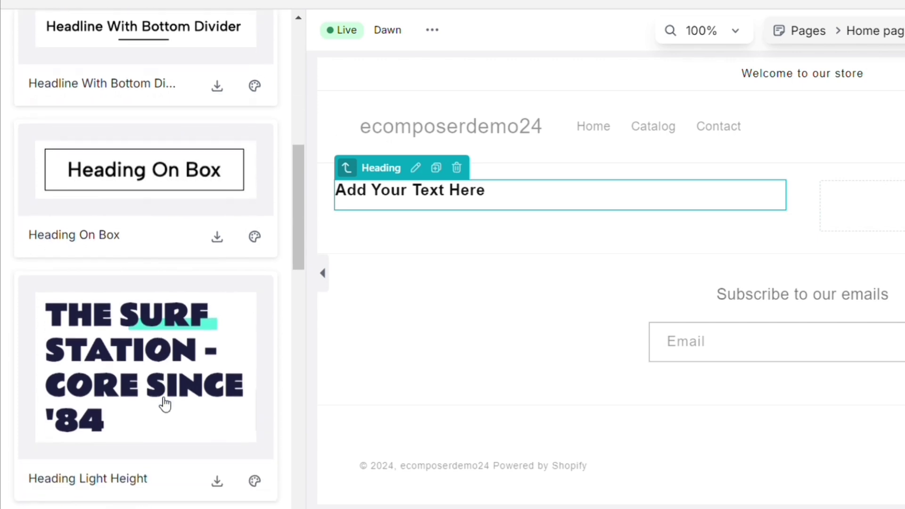
scroll(164, 403, down, 10)
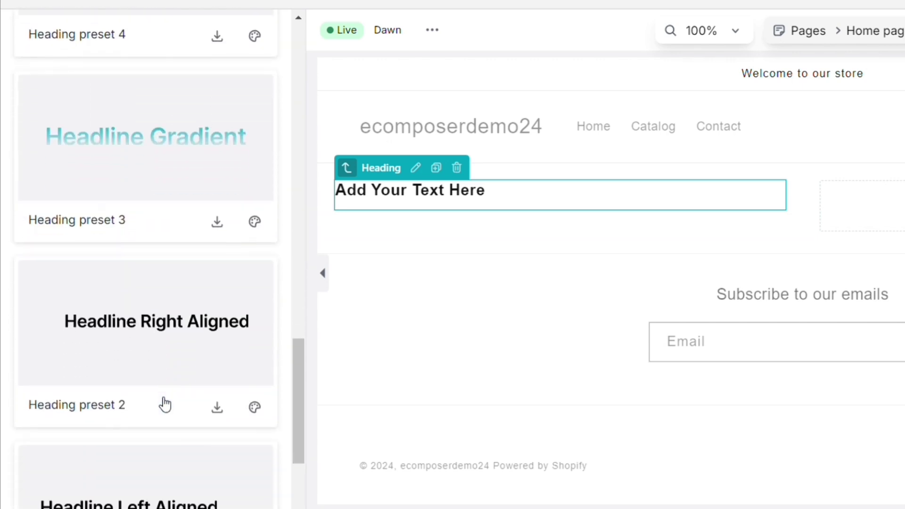
click(192, 158)
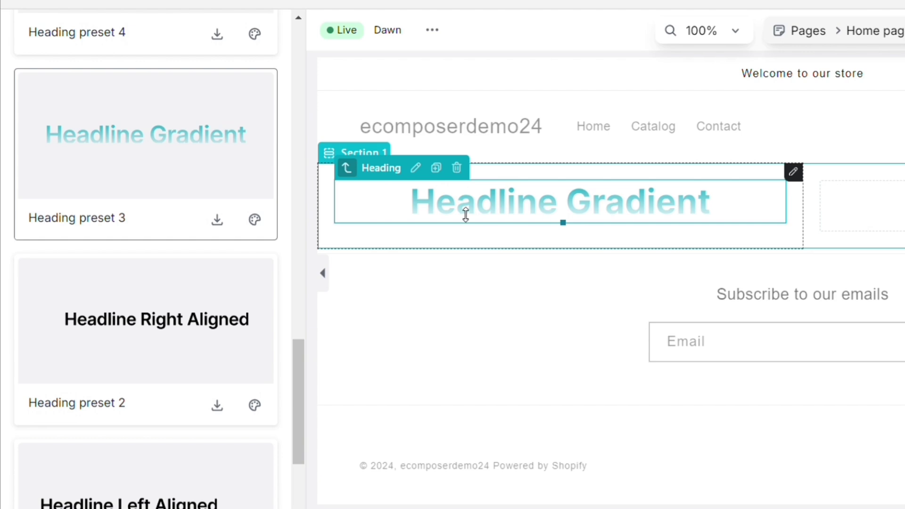
scroll(202, 168, up, 20)
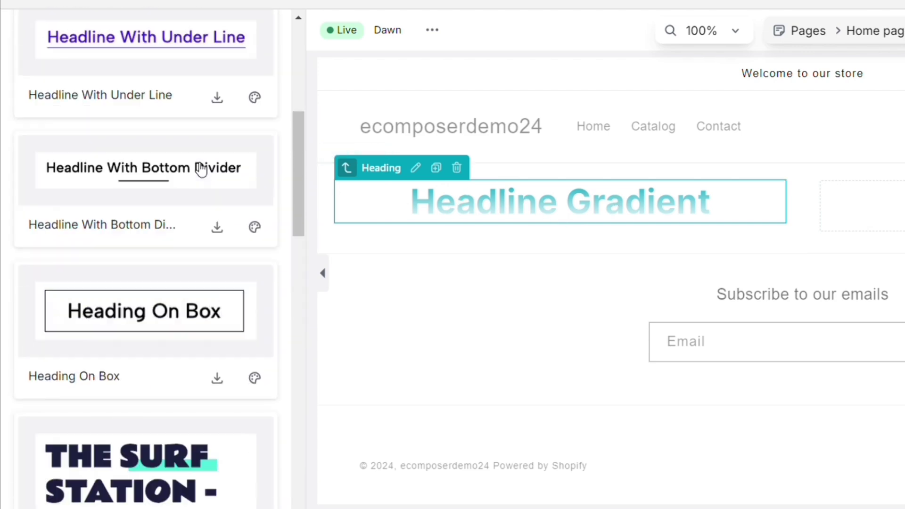
click(173, 158)
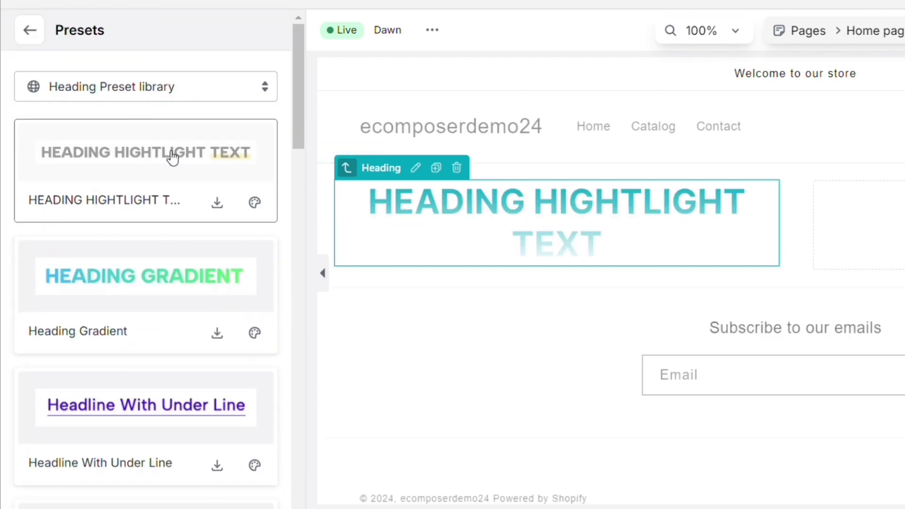
Retype the preset heading to read 'Welcome to Our Store', with Store highlighted.
triple_click(572, 195)
key(Escape)
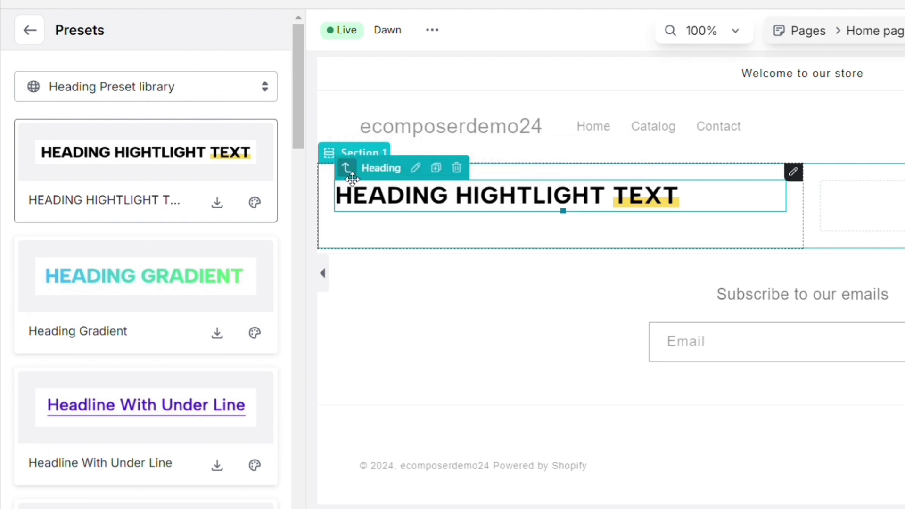
click(30, 30)
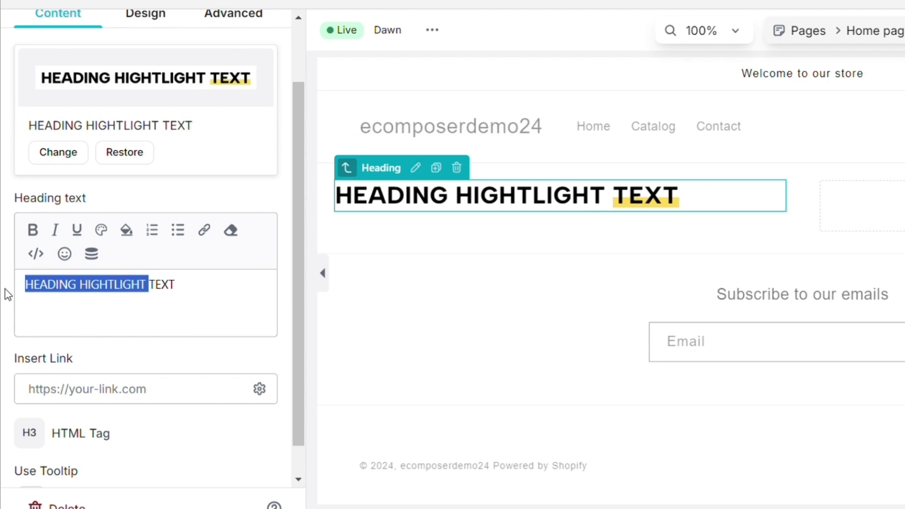
text(Welc)
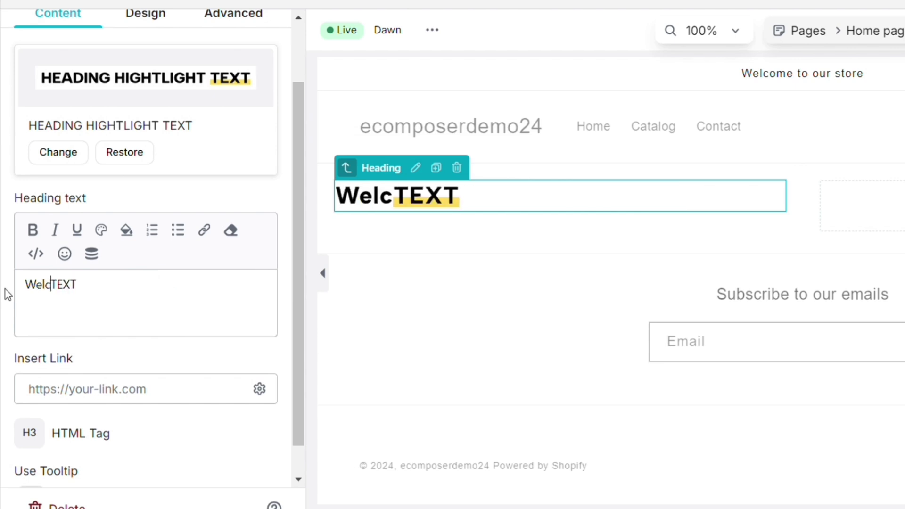
text(ine ti)
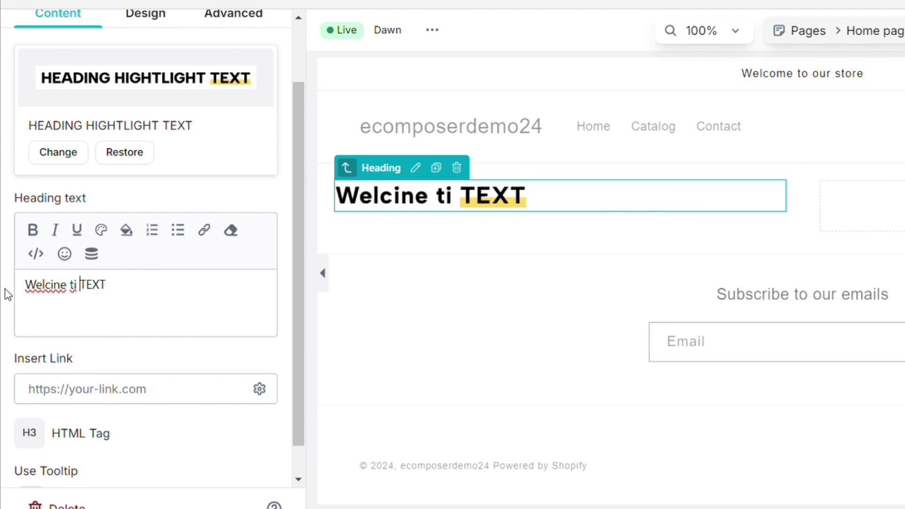
key(BackSpace)
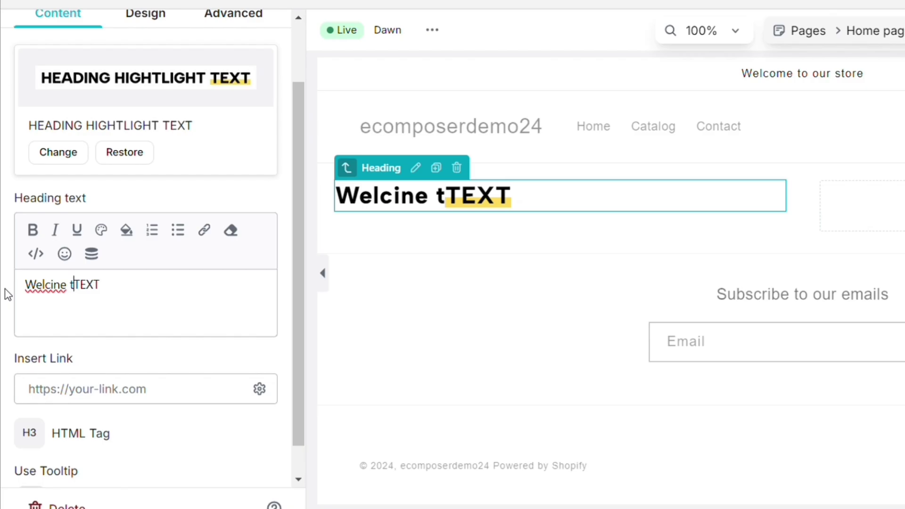
text(om)
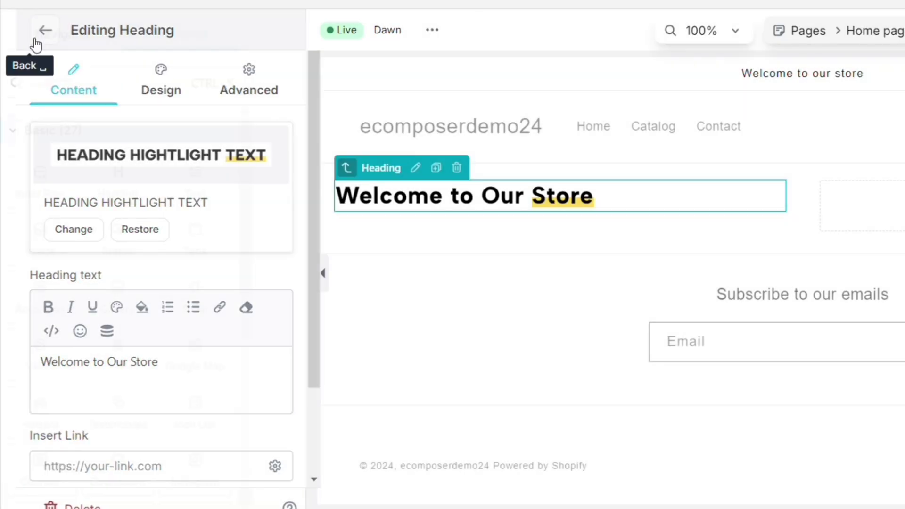
click(37, 38)
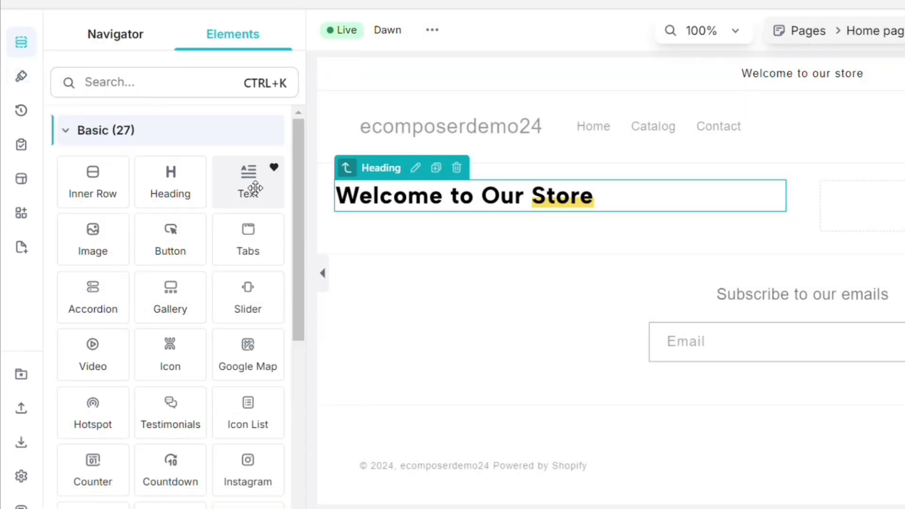
Place a Text block with Lorem ipsum placeholder below the heading and browse the Text presets.
drag(254, 188, 422, 219)
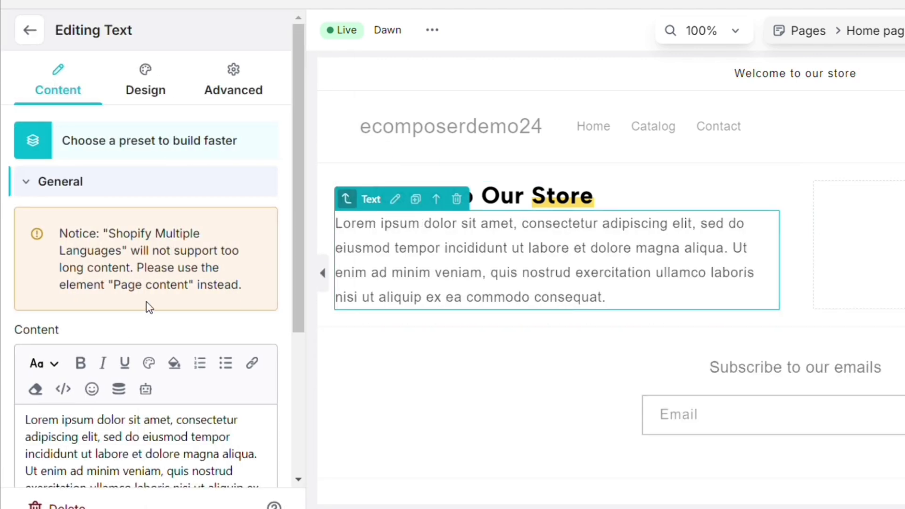
triple_click(429, 254)
click(429, 255)
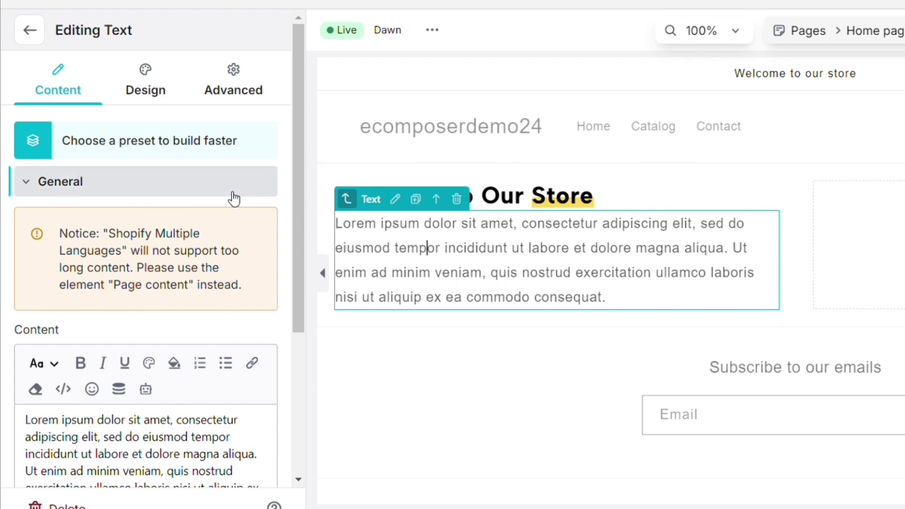
click(167, 144)
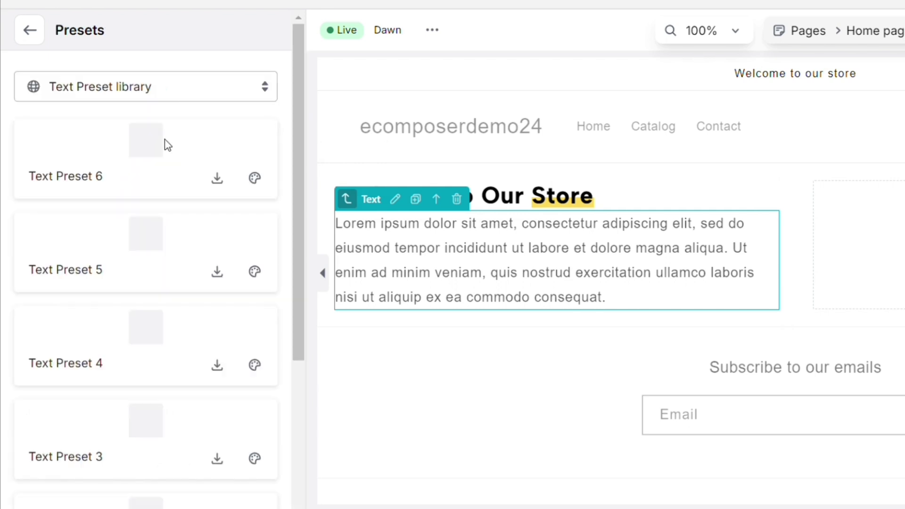
scroll(141, 424, down, 2)
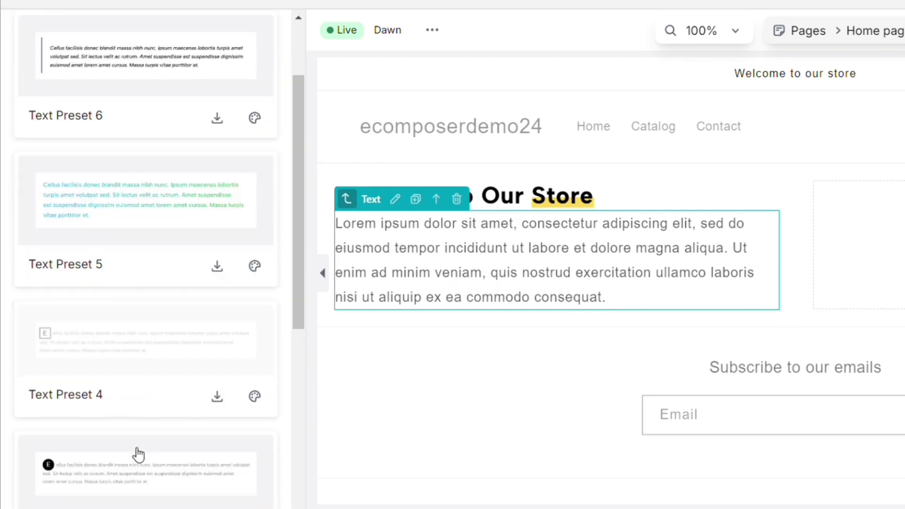
scroll(137, 455, down, 5)
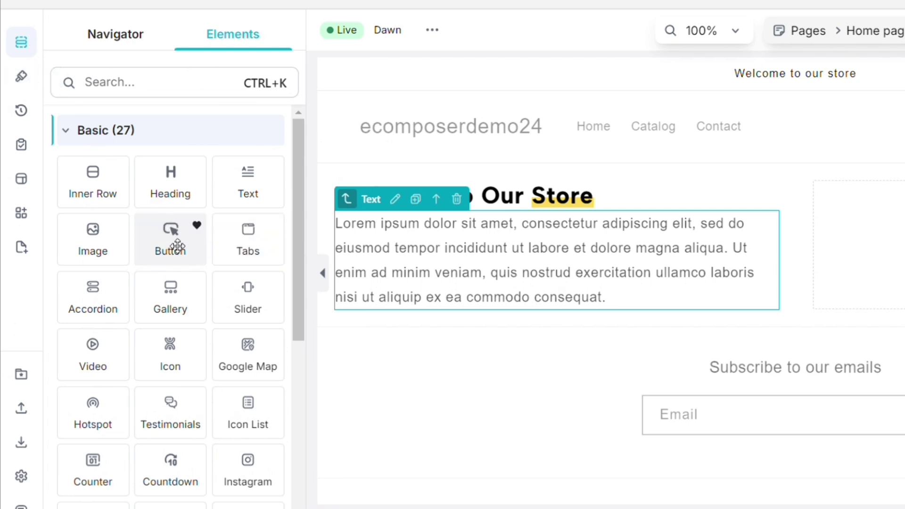
Add a Button element below the paragraph and begin relabelling it.
drag(177, 245, 404, 312)
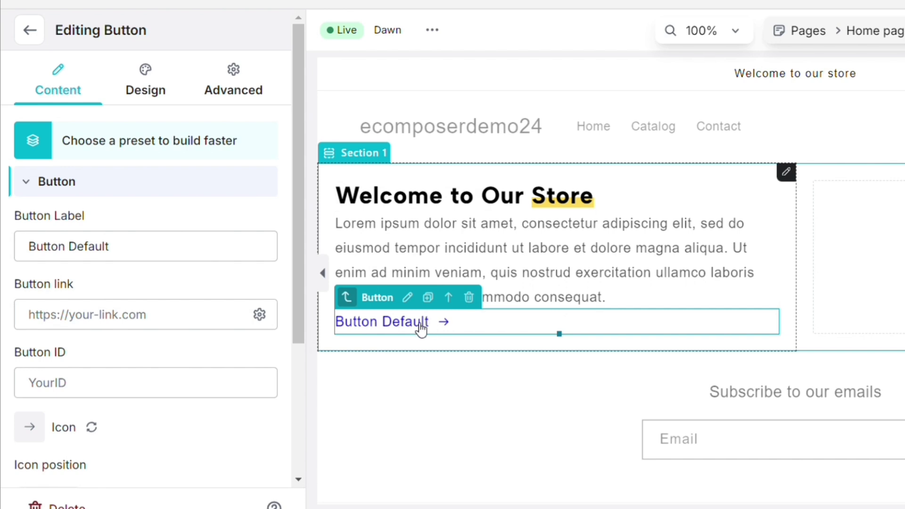
double_click(85, 248)
text(Click Here)
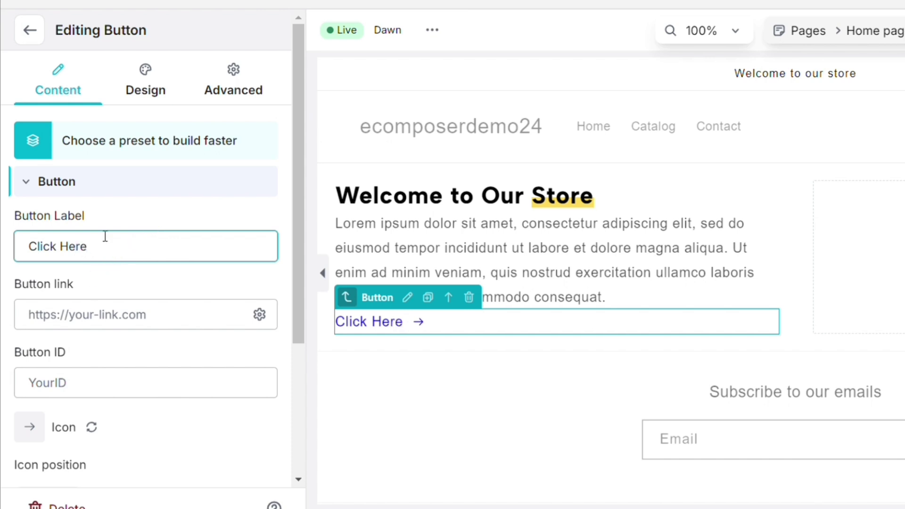
Try Button Drop, BUTTON SHADOW and Information presets, then apply the red 3D BUTTON style.
click(116, 146)
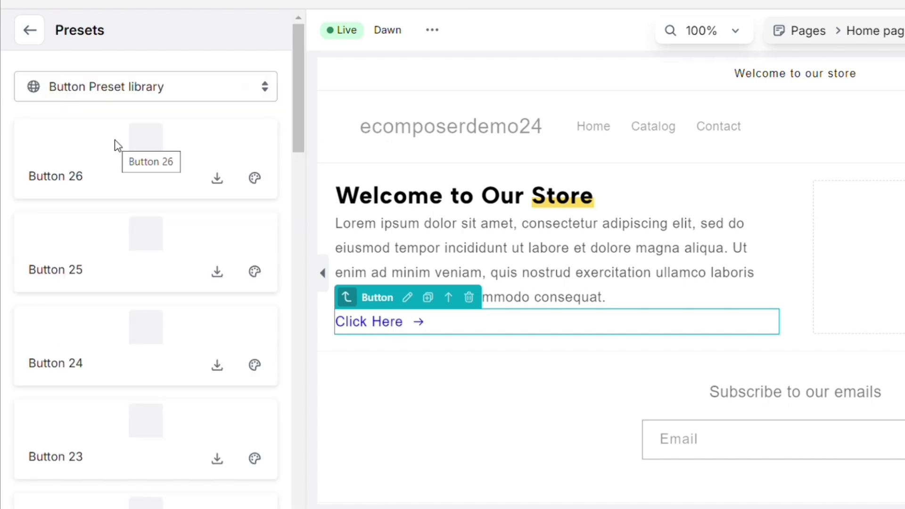
click(139, 342)
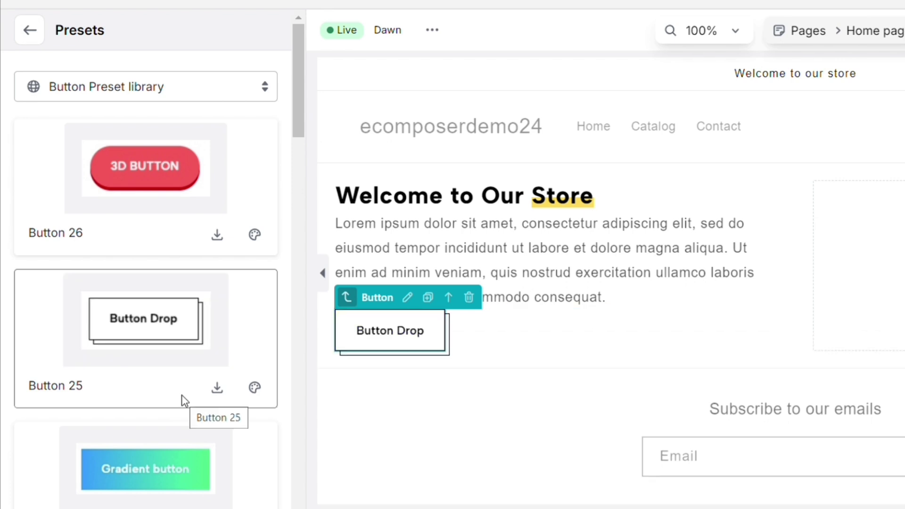
scroll(182, 394, down, 5)
click(136, 337)
scroll(160, 348, down, 10)
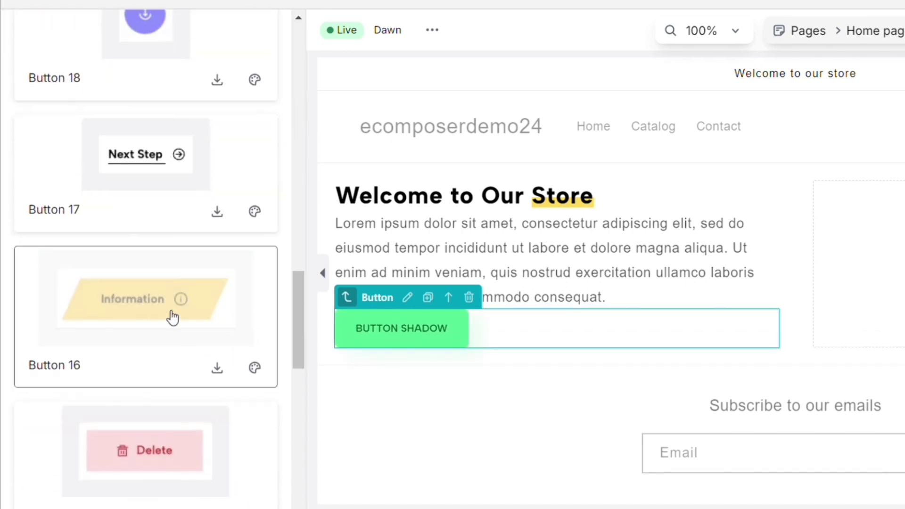
click(173, 318)
scroll(157, 433, down, 15)
scroll(155, 433, up, 20)
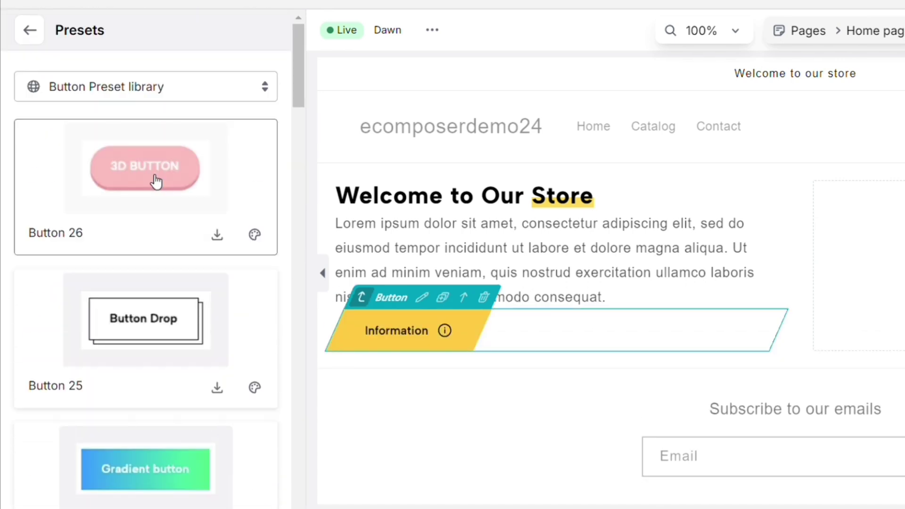
click(157, 181)
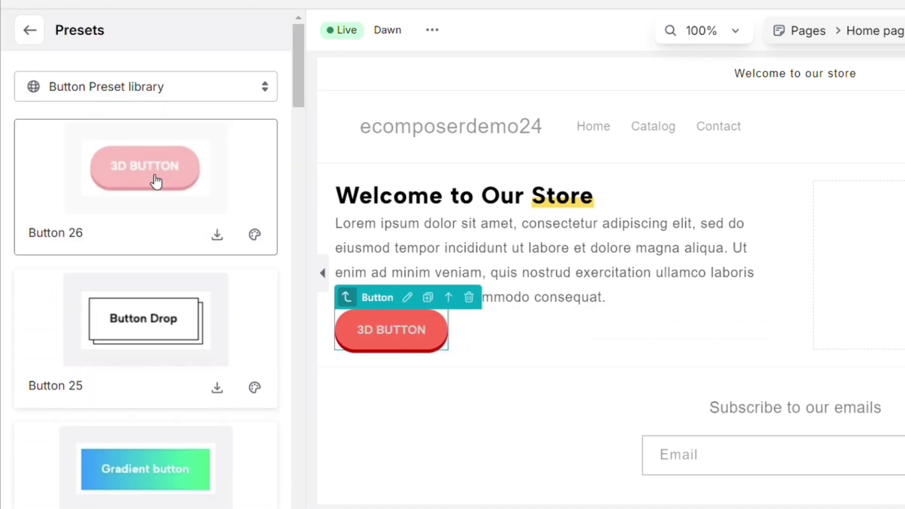
click(33, 36)
Relabel the button 'Click Here' and adjust its Background colour in the Design settings.
click(137, 365)
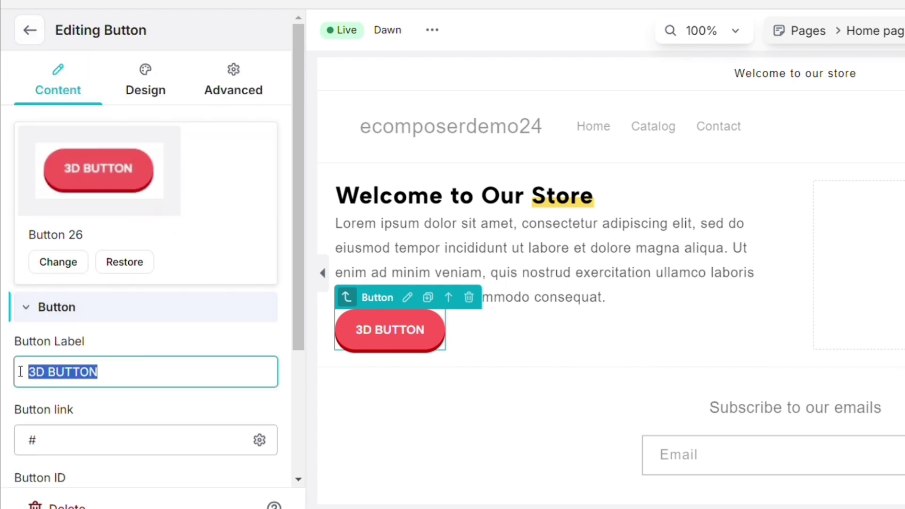
text(Click Here)
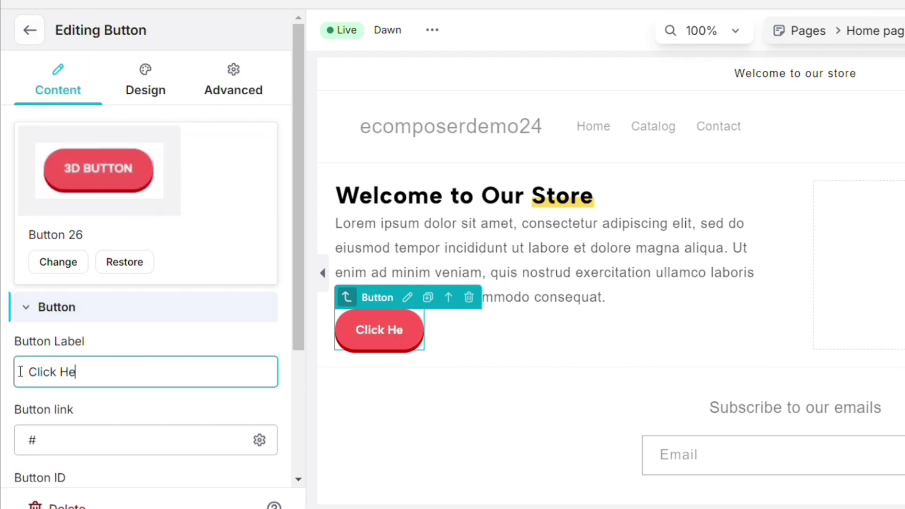
click(144, 73)
scroll(183, 386, down, 8)
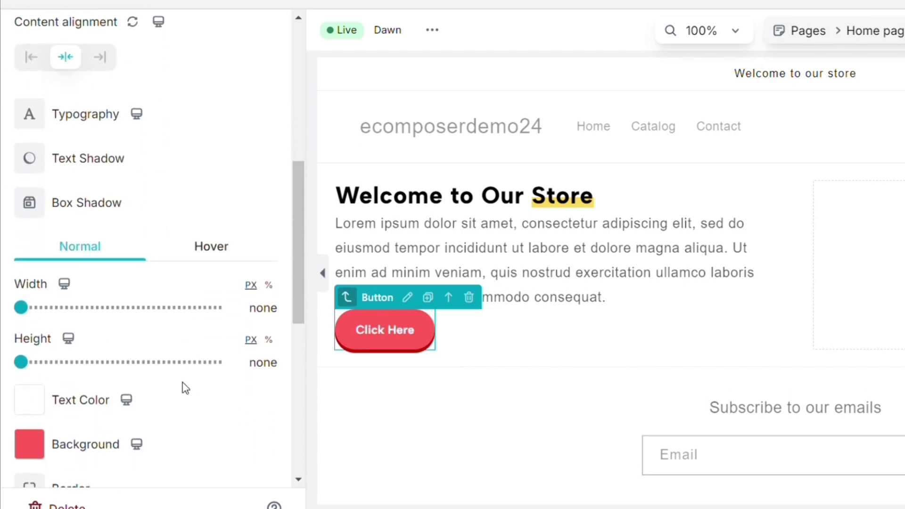
click(40, 446)
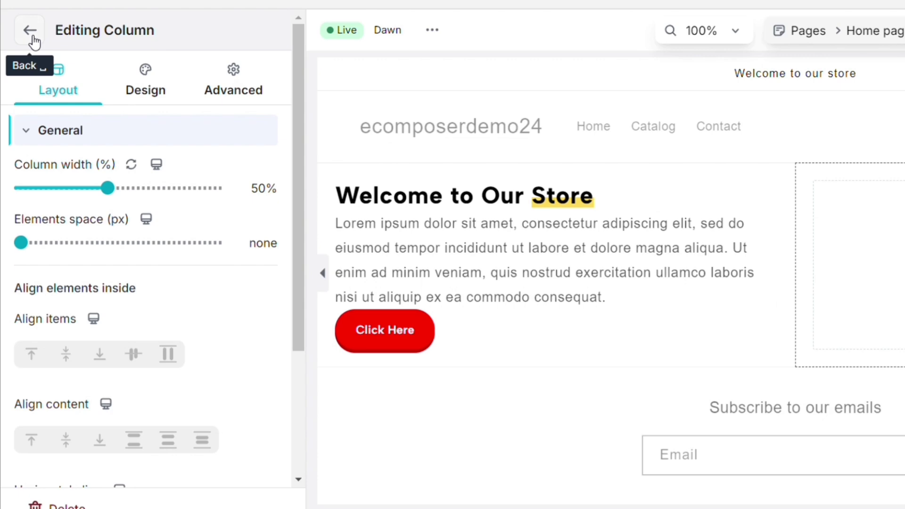
click(32, 38)
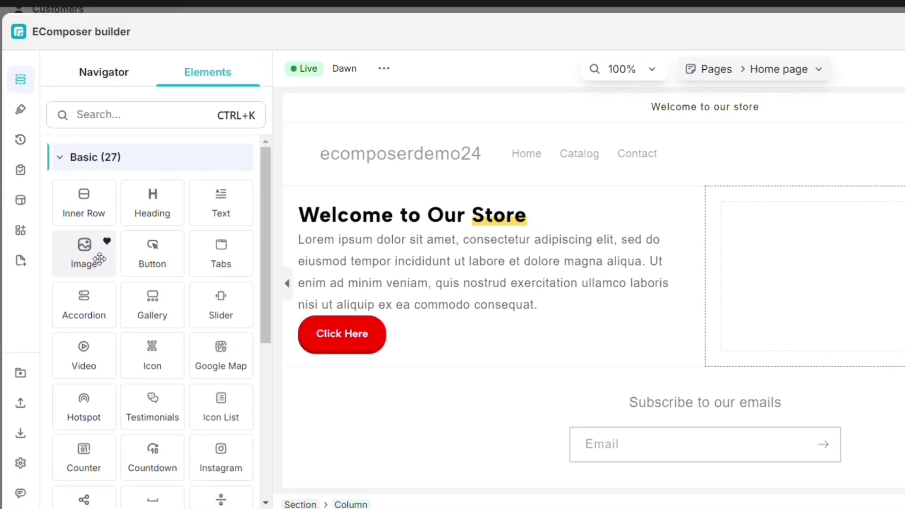
Place an Image element in the empty right column and fill it with the red jacket photo.
drag(99, 259, 798, 266)
drag(628, 287, 628, 287)
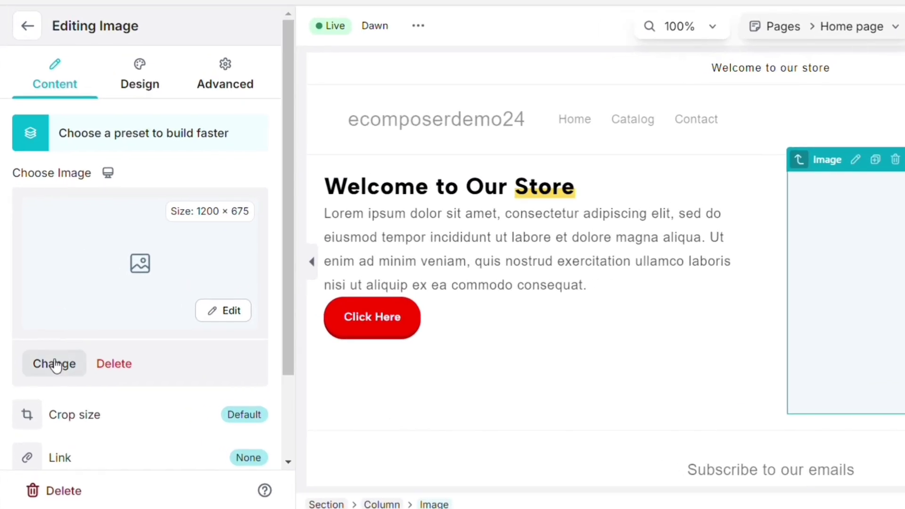
click(54, 364)
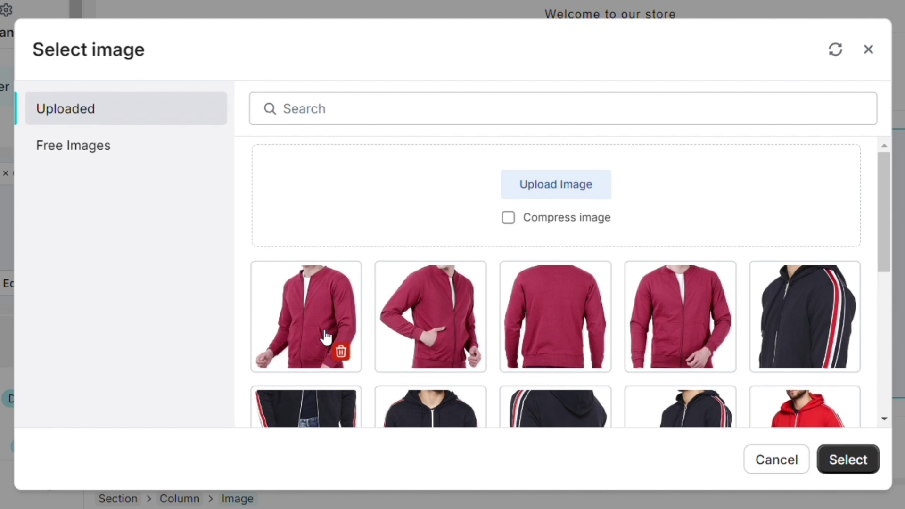
click(325, 337)
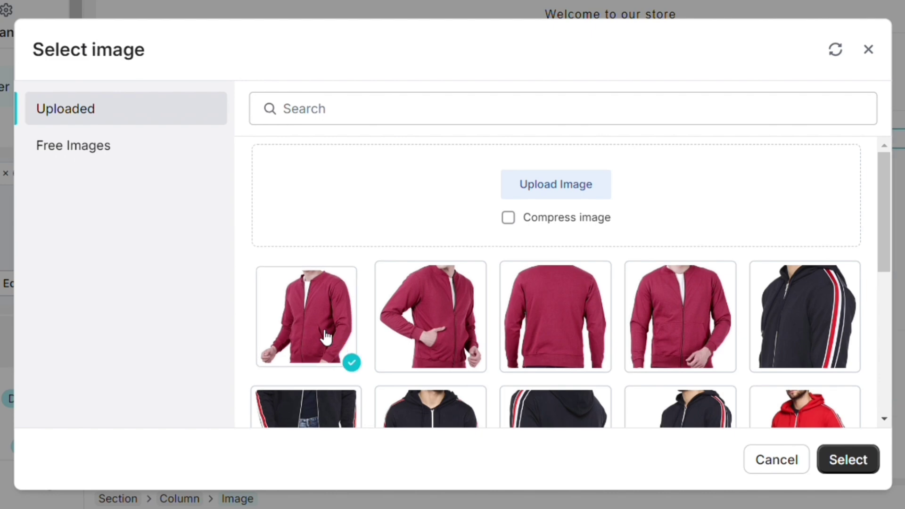
click(848, 459)
Replace the image's red jacket photo with the store's black shirt photo.
scroll(688, 353, down, 4)
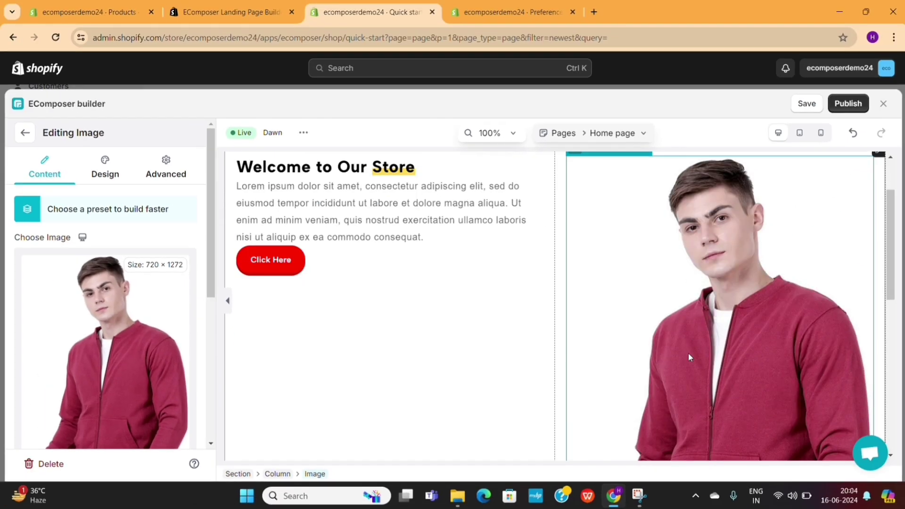
scroll(688, 354, down, 4)
scroll(688, 354, up, 10)
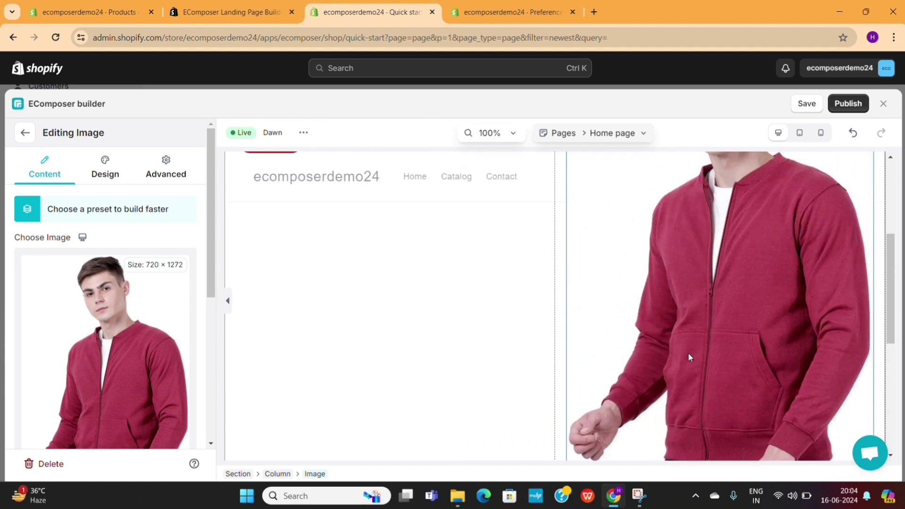
scroll(688, 357, up, 1)
scroll(46, 376, down, 4)
click(47, 376)
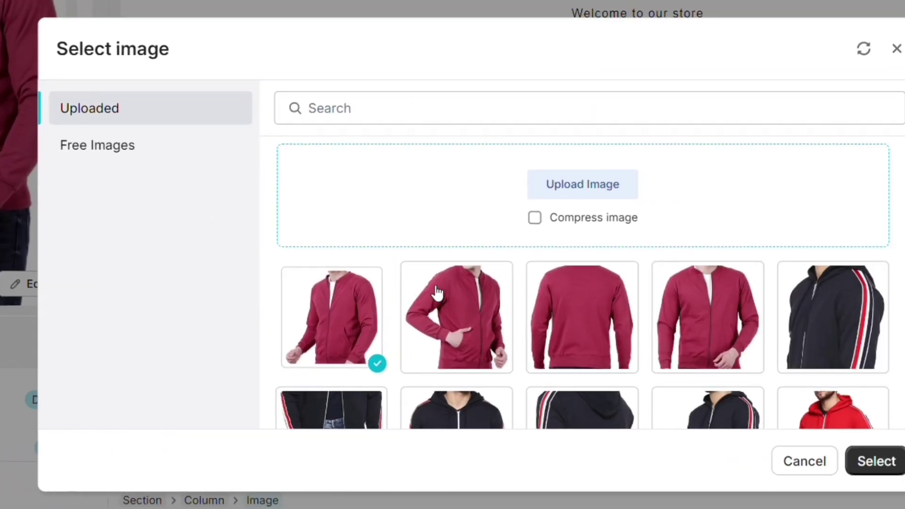
scroll(437, 292, down, 7)
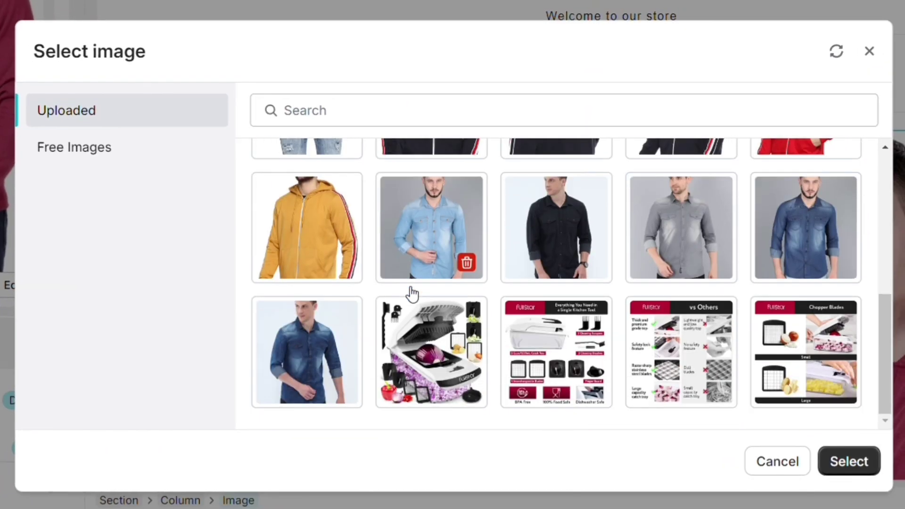
click(563, 223)
click(846, 464)
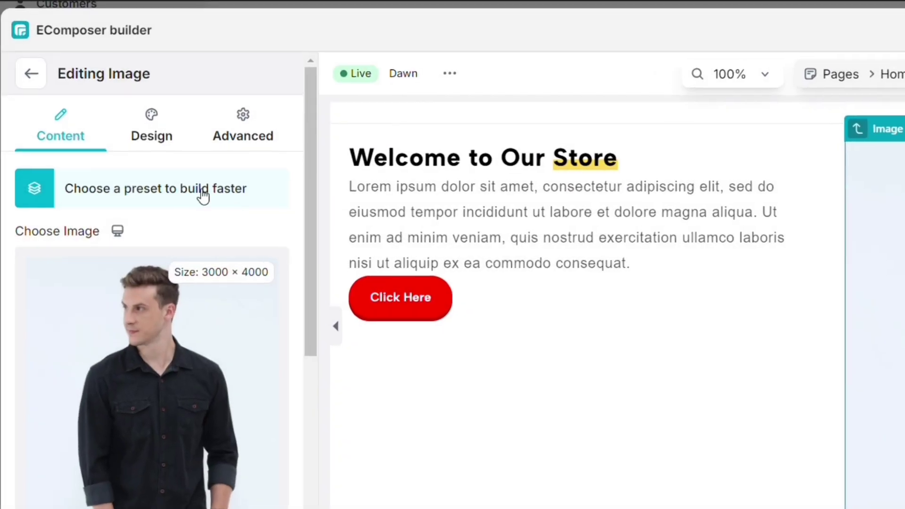
click(139, 214)
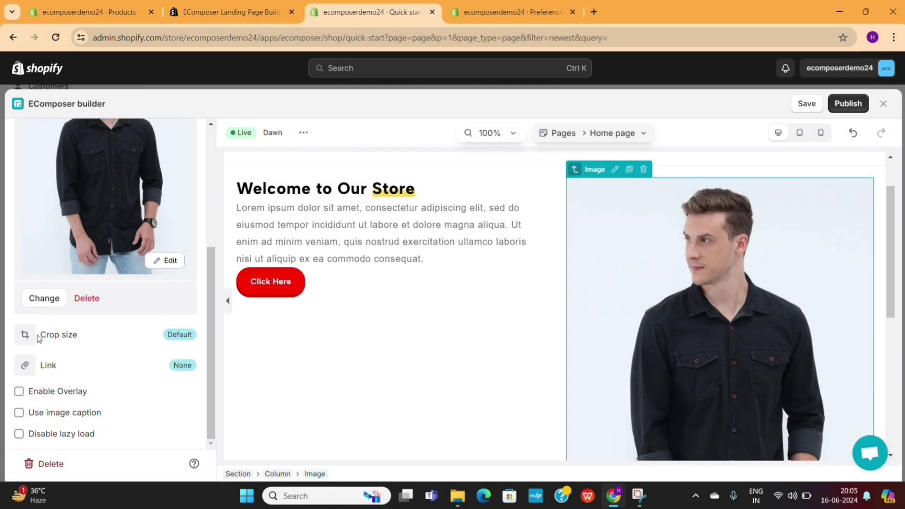
click(26, 335)
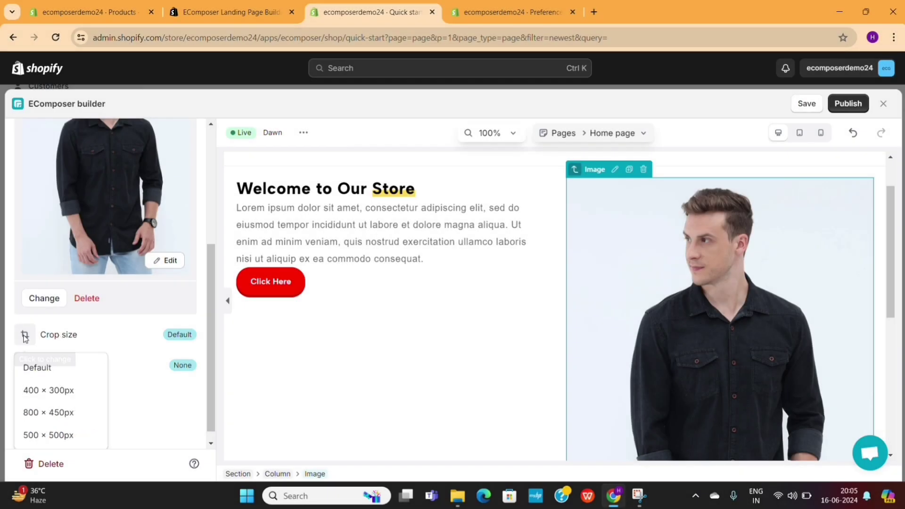
click(49, 390)
click(68, 415)
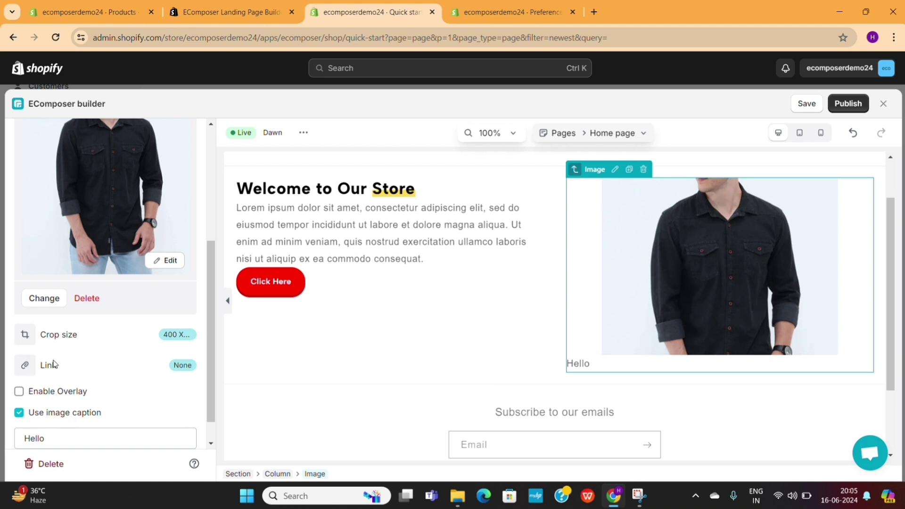
click(30, 339)
click(54, 433)
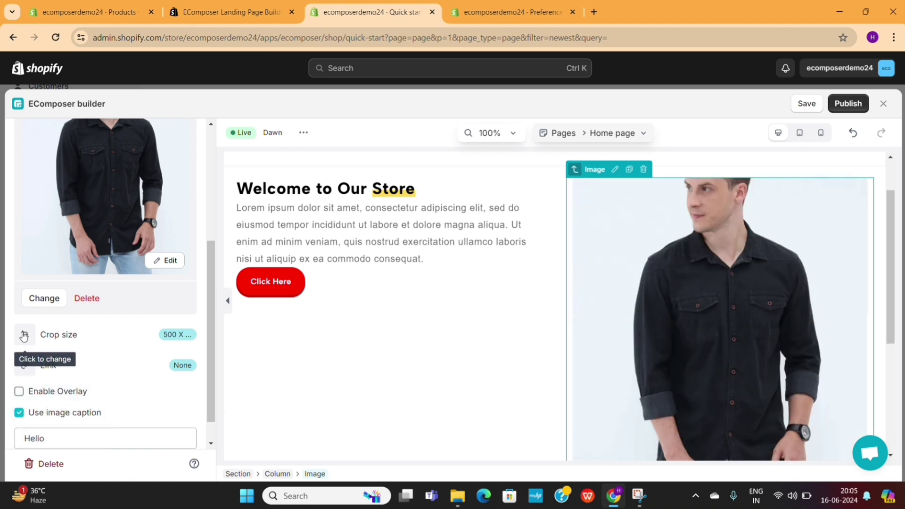
click(43, 339)
click(45, 367)
scroll(104, 384, down, 1)
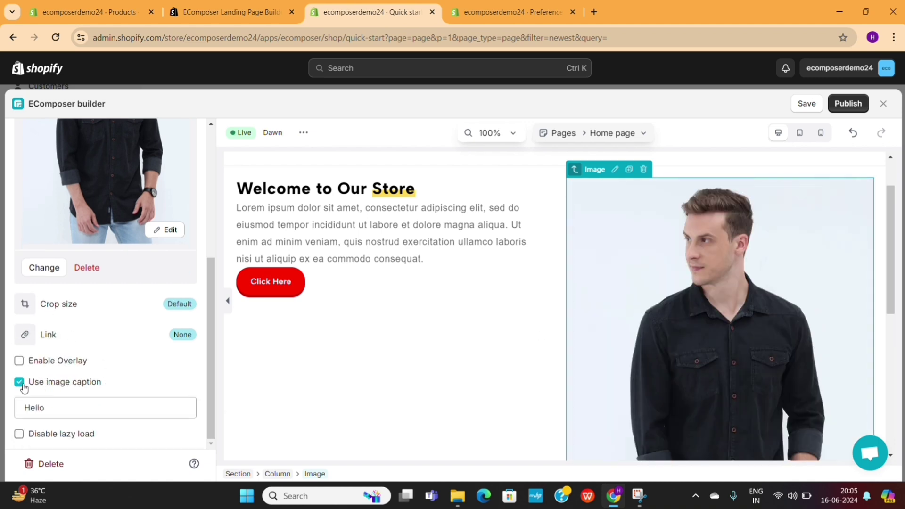
click(19, 381)
scroll(273, 381, down, 5)
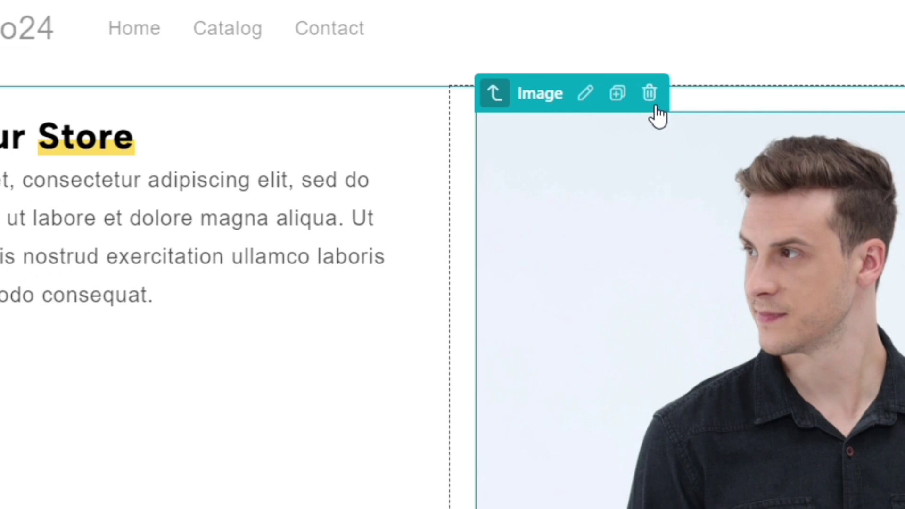
Delete the black shirt image, then the right column and the remaining left column.
click(654, 98)
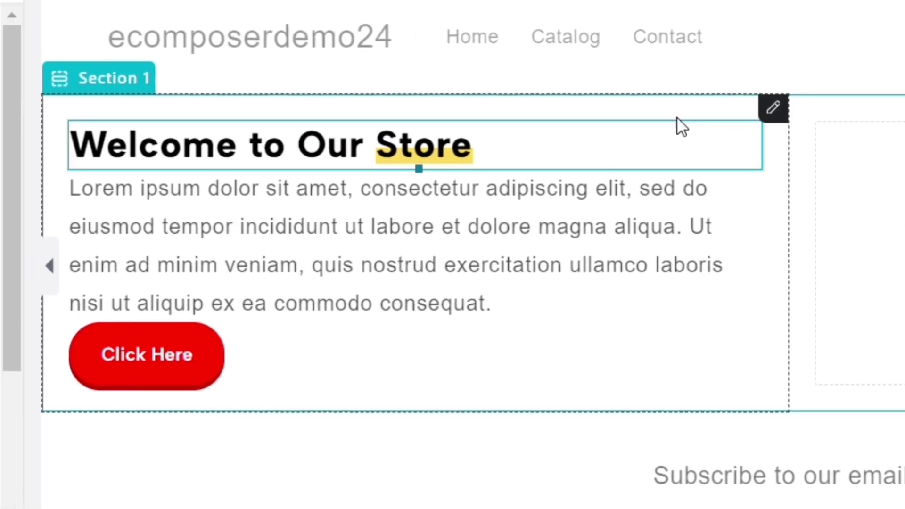
right_click(676, 116)
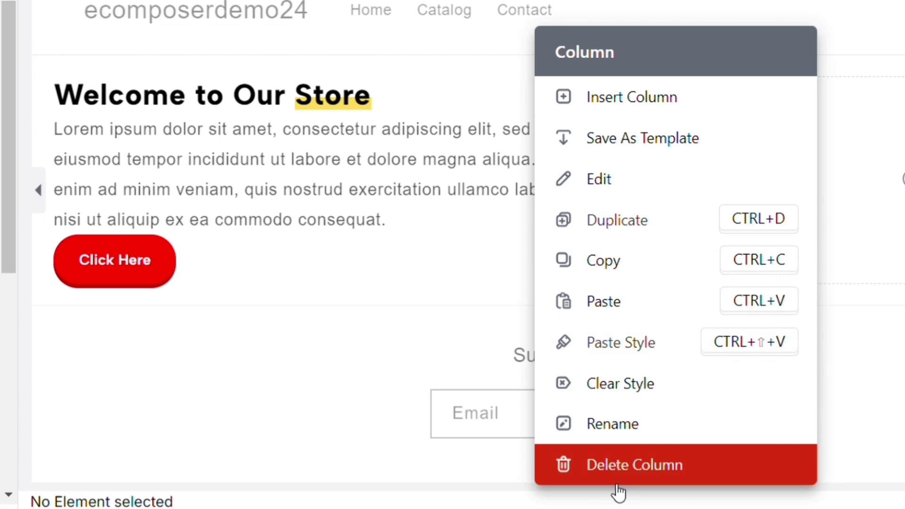
click(650, 469)
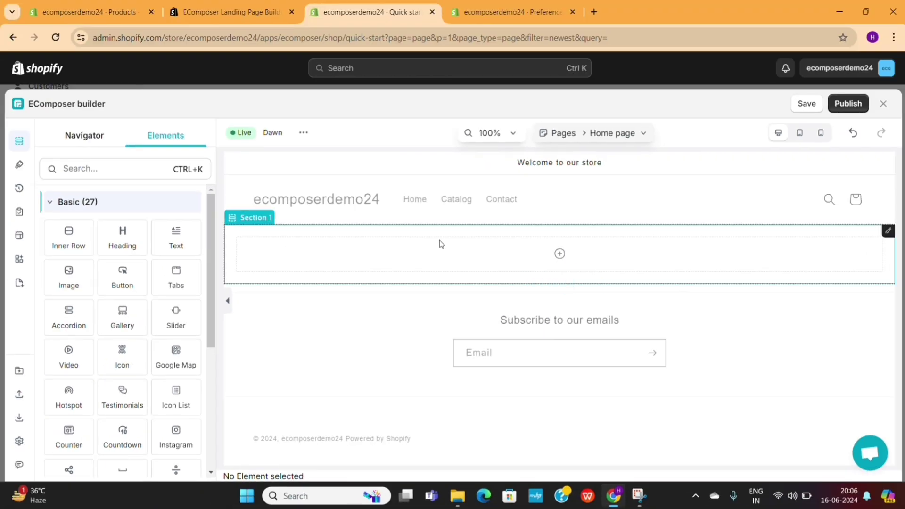
right_click(438, 242)
click(490, 438)
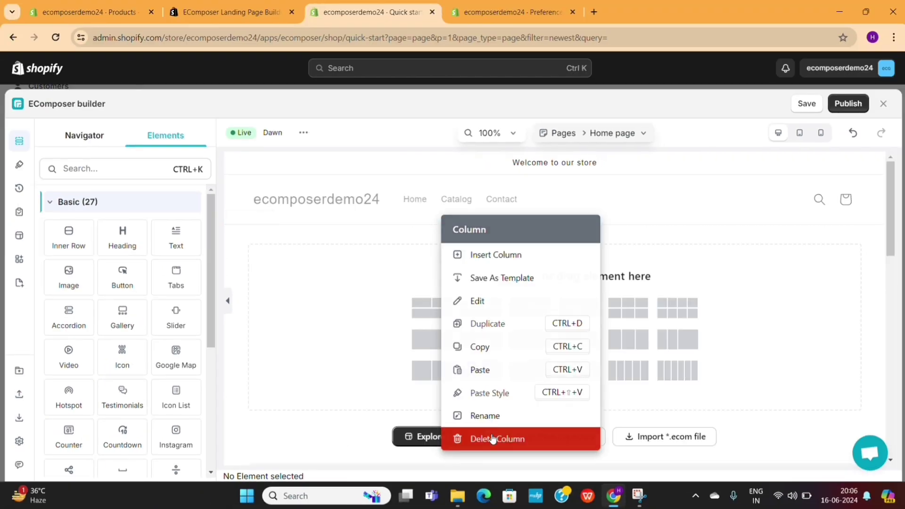
Add a Tabs block to the empty section and apply Tabs preset 7.
drag(173, 279, 377, 301)
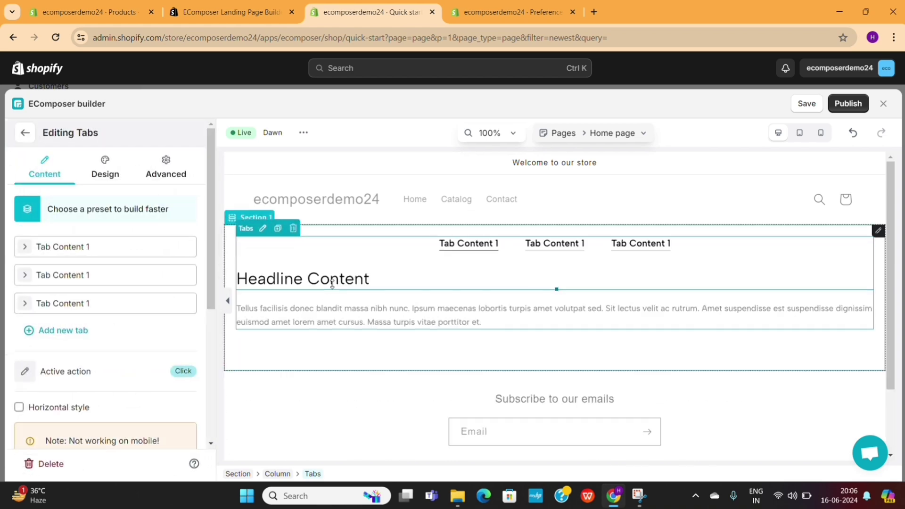
scroll(377, 311, down, 2)
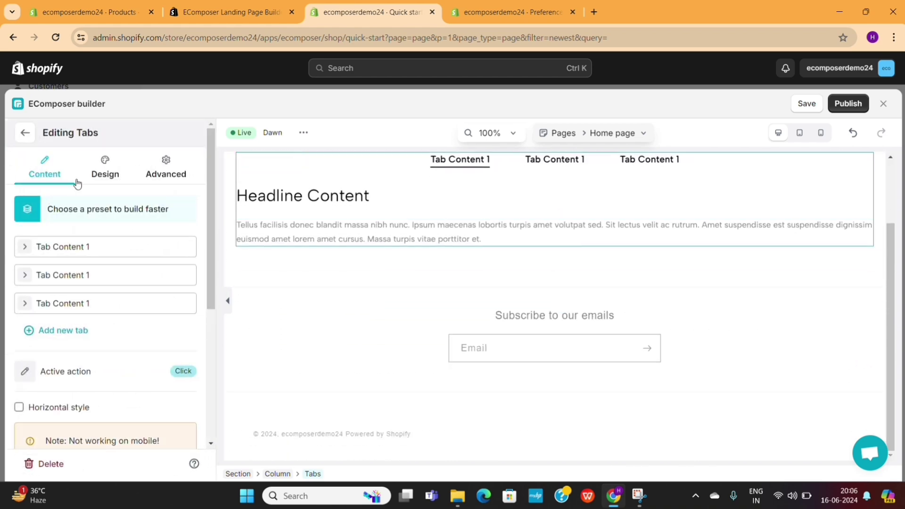
click(85, 210)
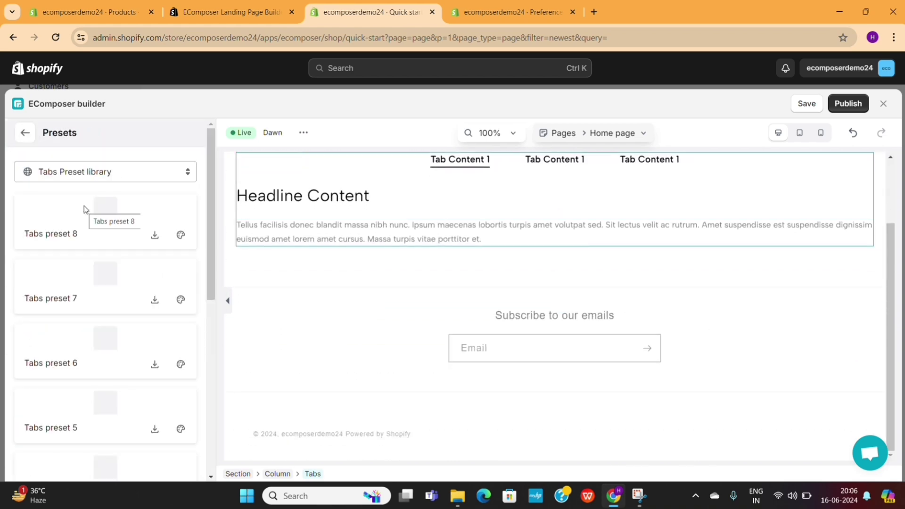
scroll(98, 332, down, 3)
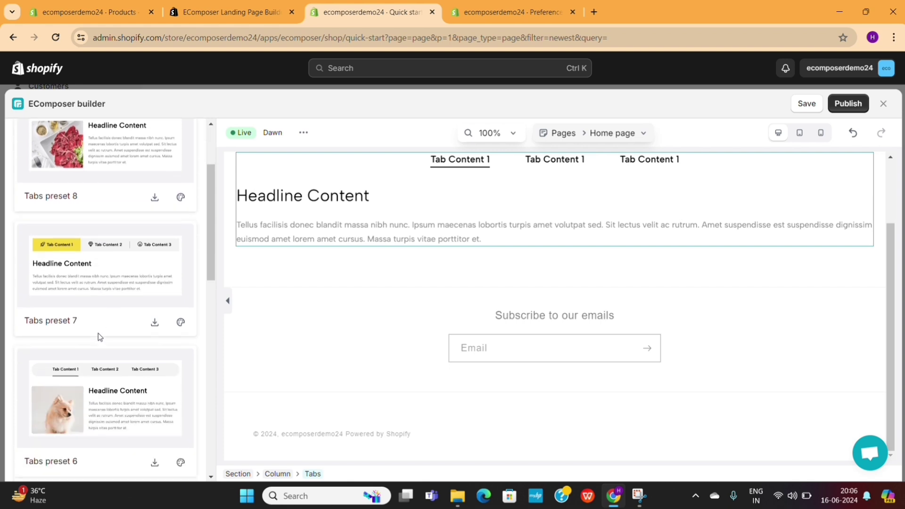
click(127, 232)
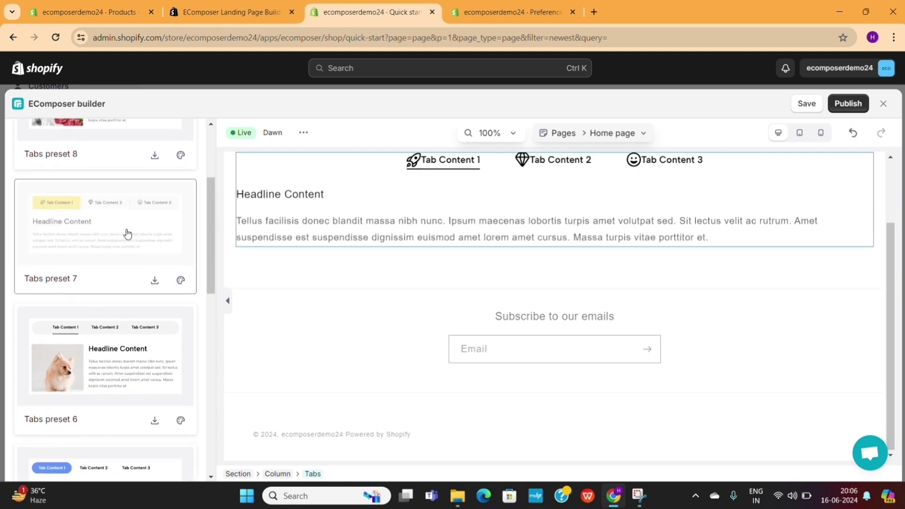
Preview the second and third tabs' content and scroll through the tabs block.
click(361, 254)
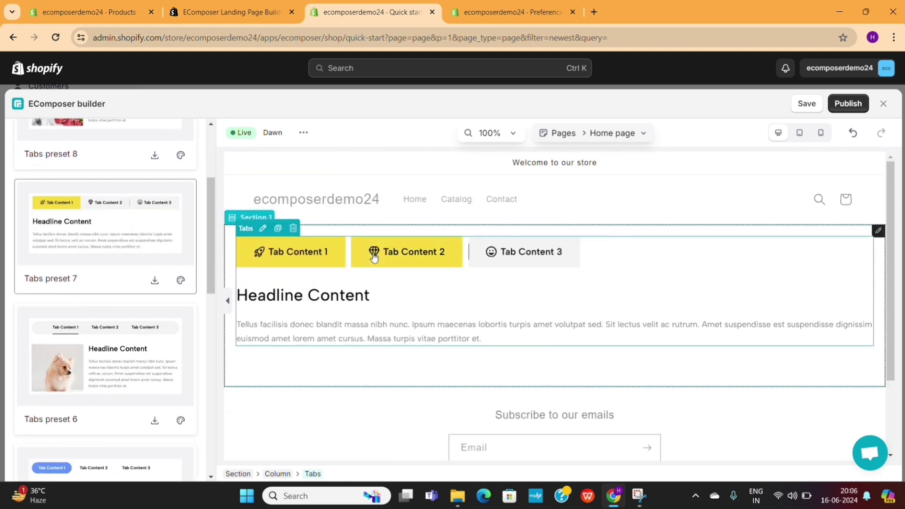
click(309, 254)
click(490, 256)
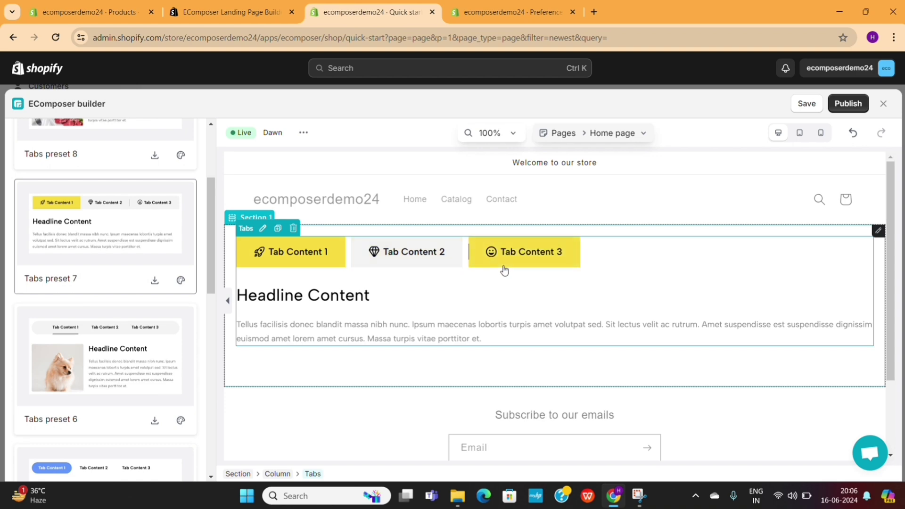
scroll(410, 304, down, 2)
scroll(126, 360, down, 7)
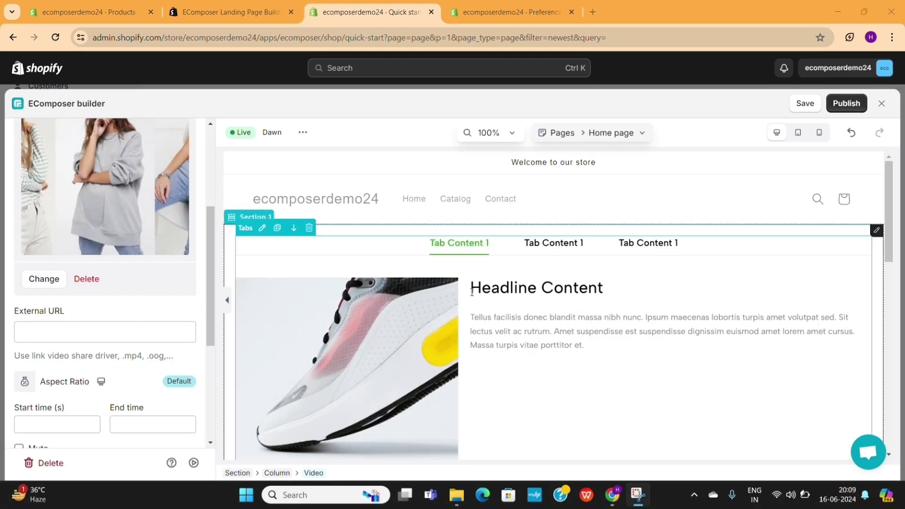
scroll(481, 336, down, 10)
Insert the Hero Banner template from Most Downloaded in the library under the current layout.
scroll(481, 336, up, 10)
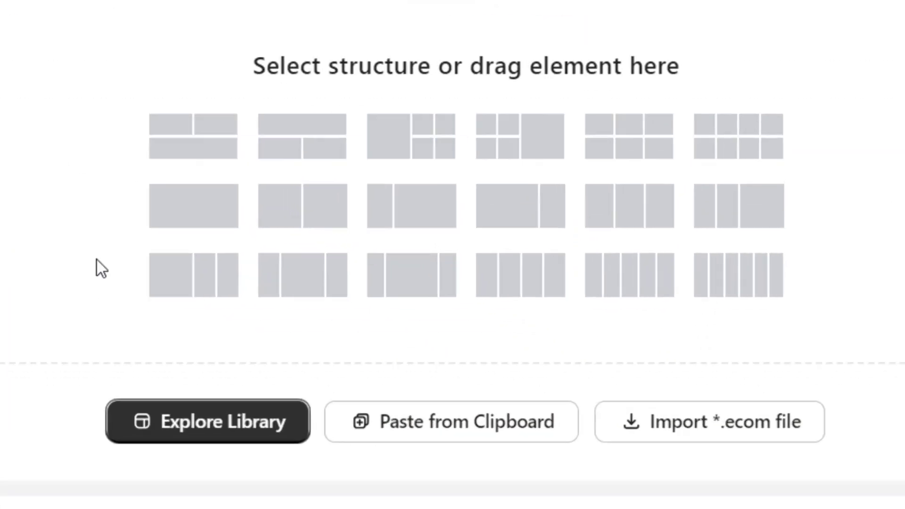
click(183, 426)
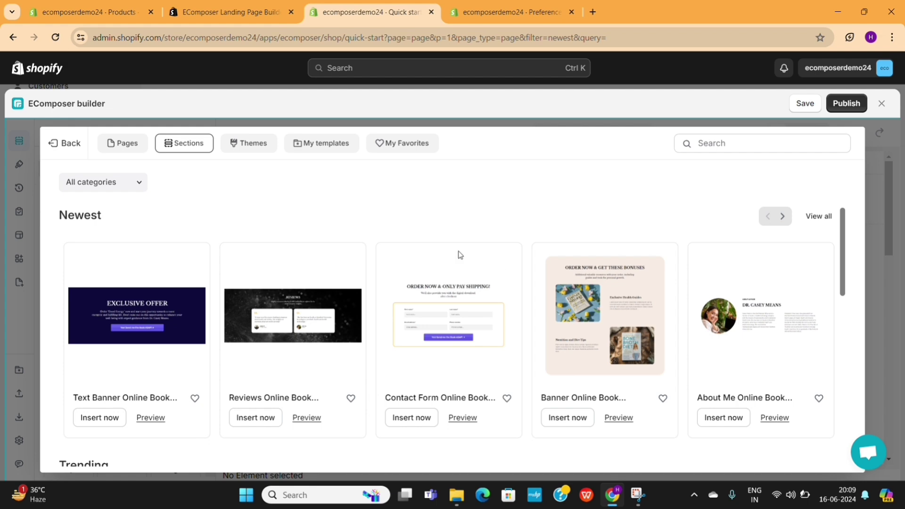
scroll(345, 286, down, 12)
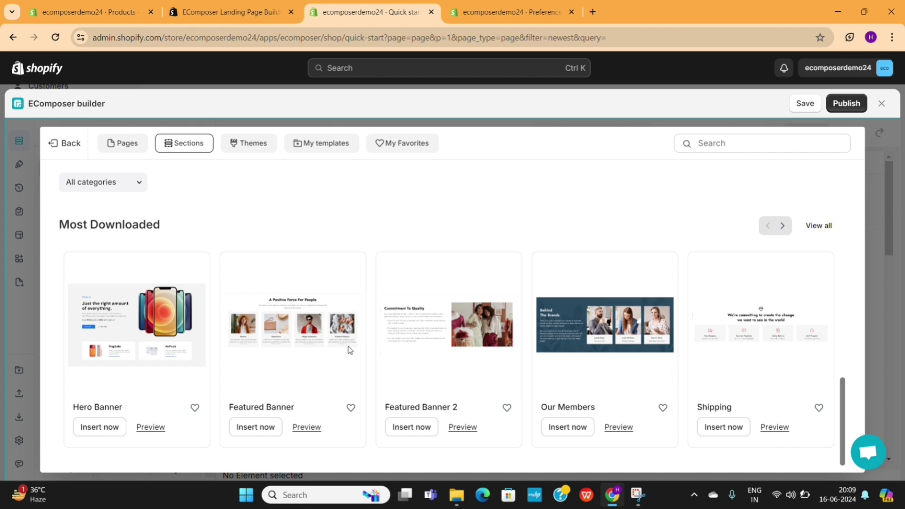
scroll(349, 350, up, 1)
scroll(347, 348, down, 1)
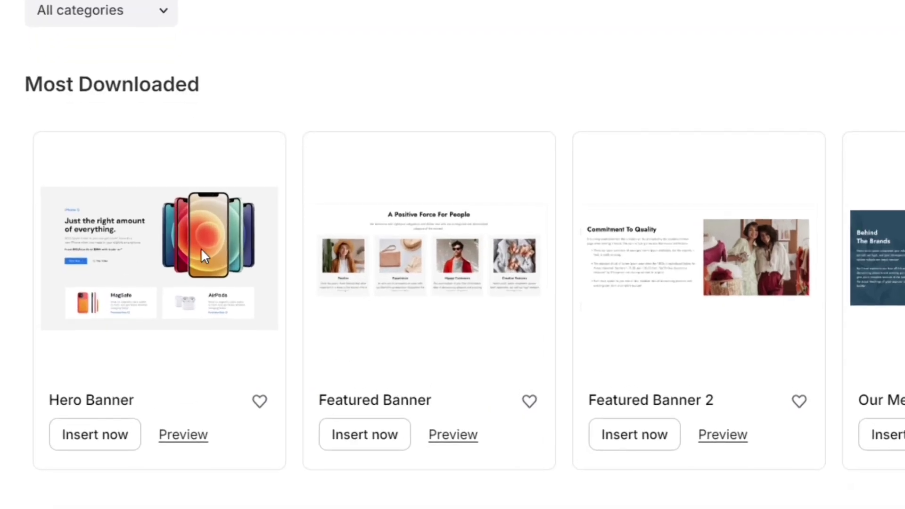
click(97, 450)
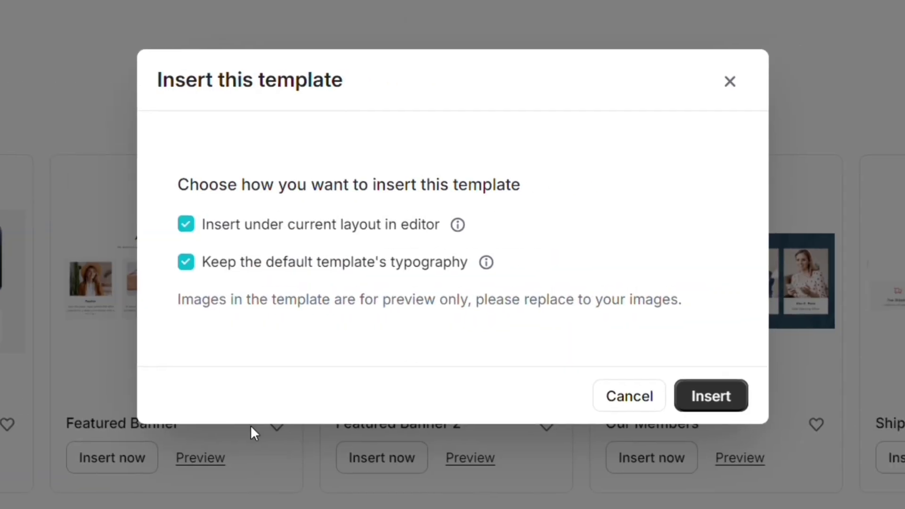
click(705, 396)
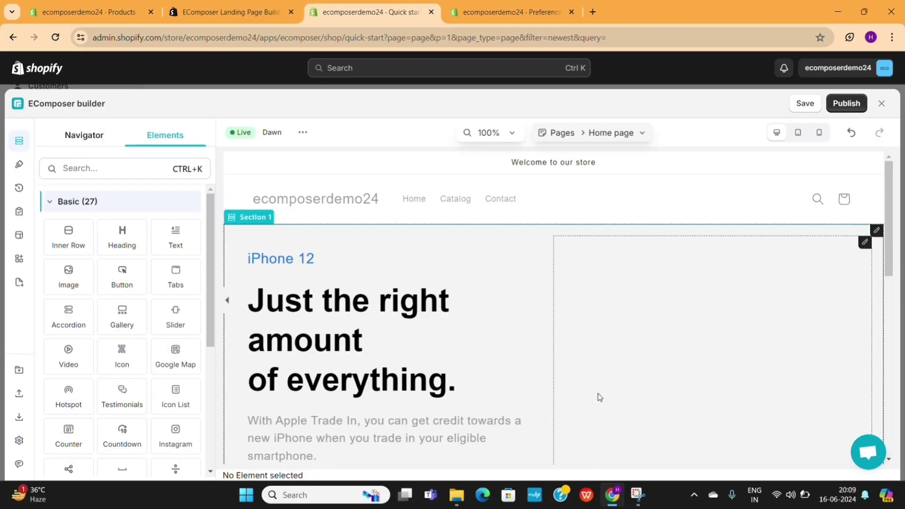
Swap the hero's iPhone image for the store's black shirt photo.
scroll(506, 333, down, 1)
scroll(506, 332, down, 10)
scroll(506, 332, up, 8)
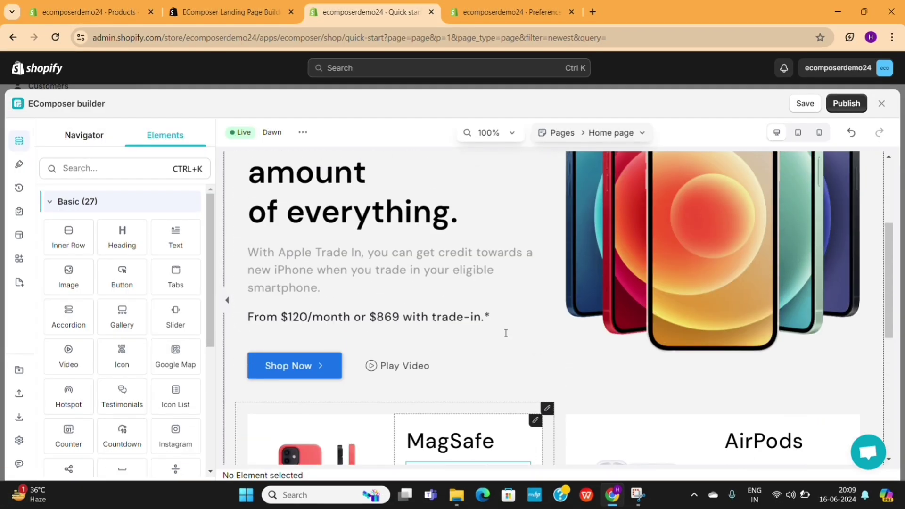
click(568, 300)
click(126, 333)
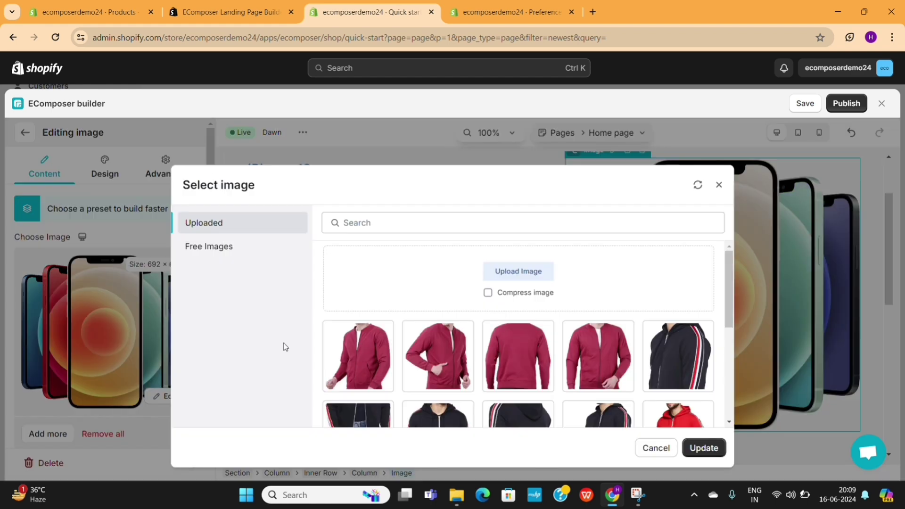
click(378, 359)
scroll(581, 408, down, 3)
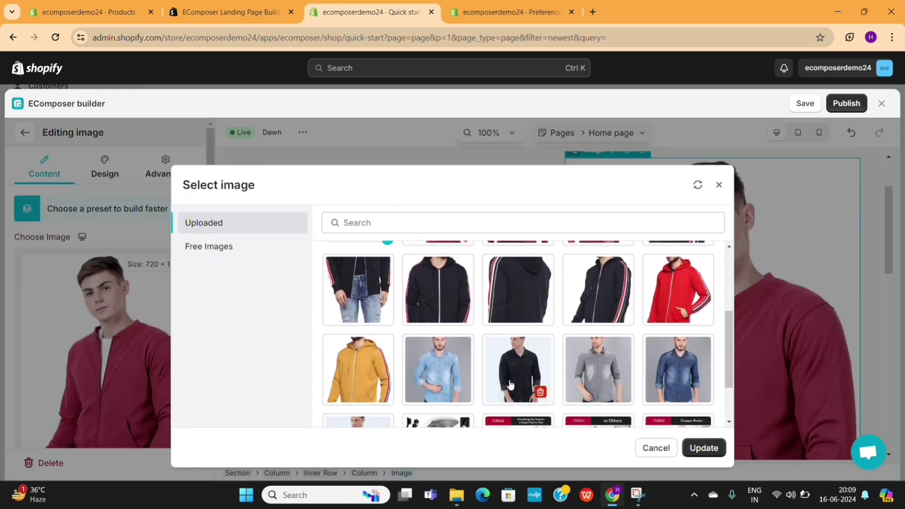
click(509, 385)
click(703, 447)
Select the hero description, heading, and MagSafe card's text and image for editing.
scroll(592, 355, down, 2)
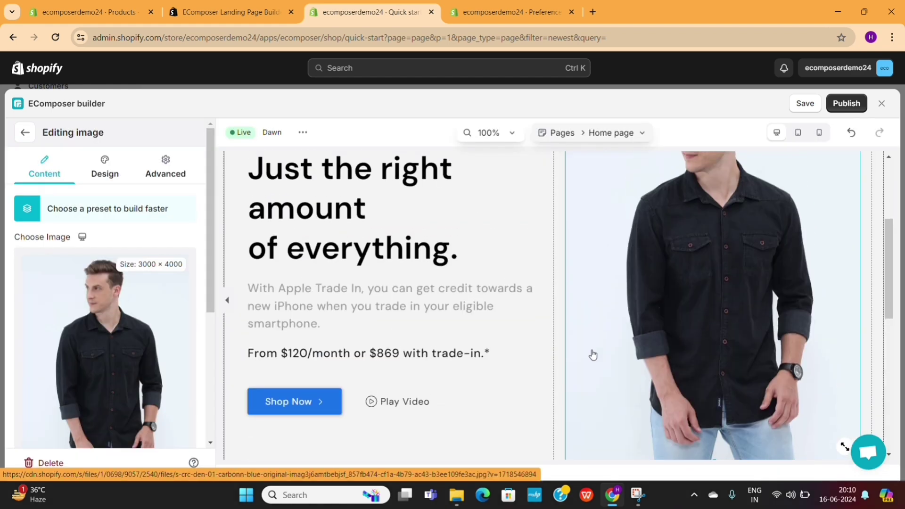
double_click(392, 314)
click(392, 315)
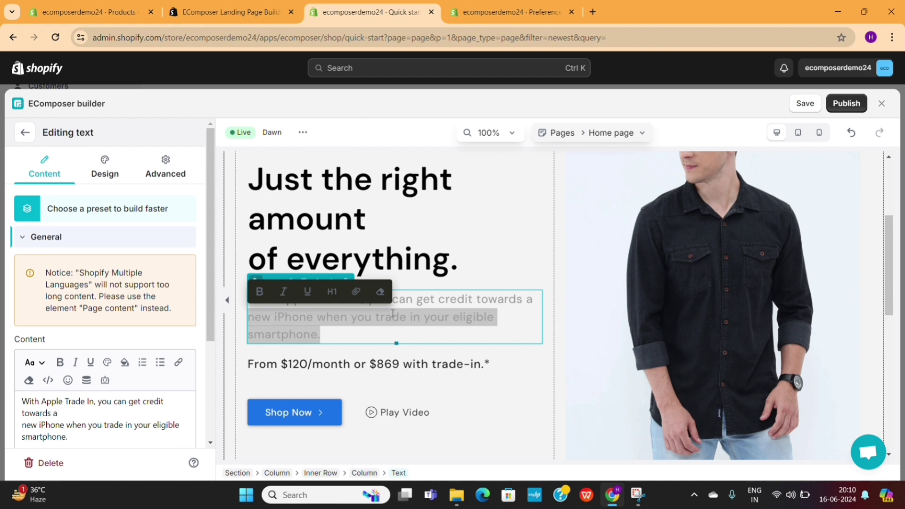
triple_click(423, 297)
click(398, 228)
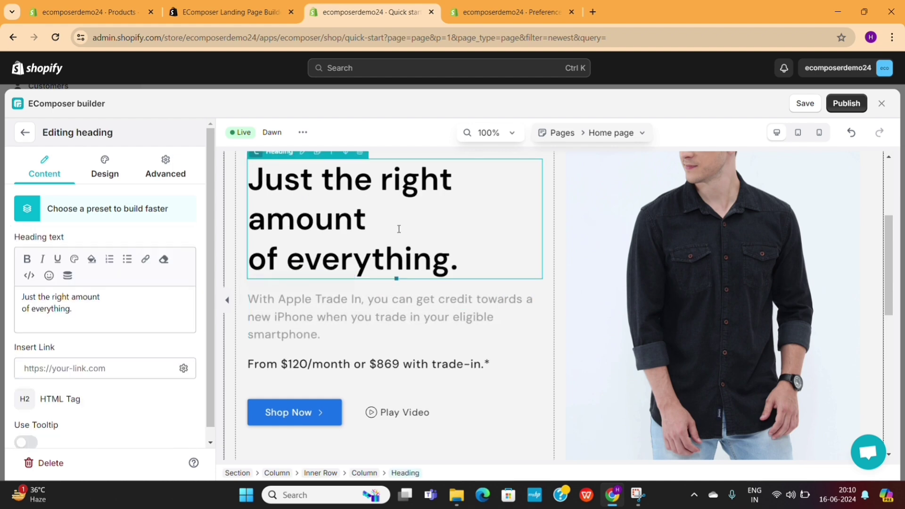
scroll(418, 302, down, 5)
click(435, 313)
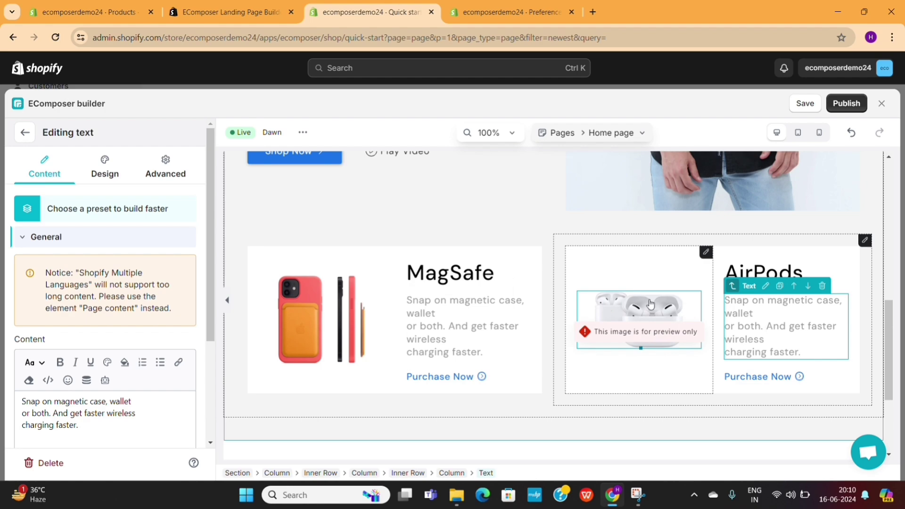
click(350, 332)
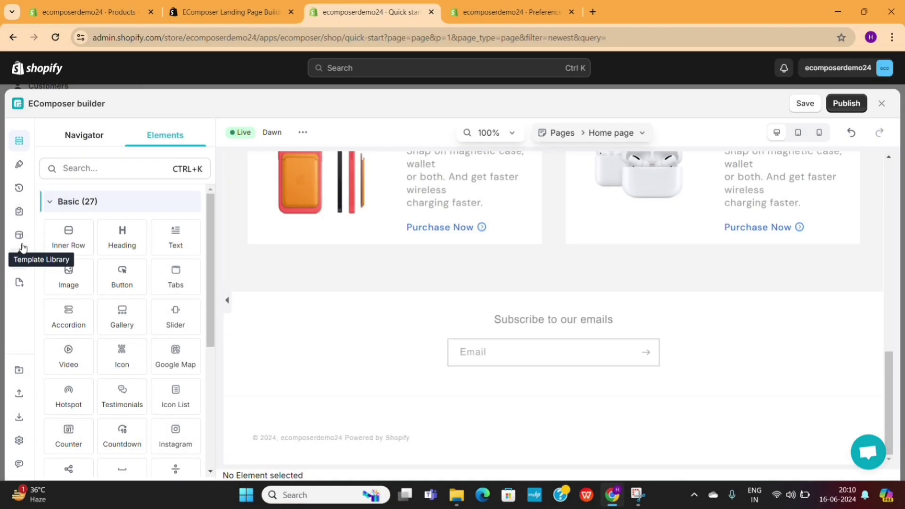
Insert the Shipping template from the Most Downloaded library sections, keeping both options checked.
click(22, 238)
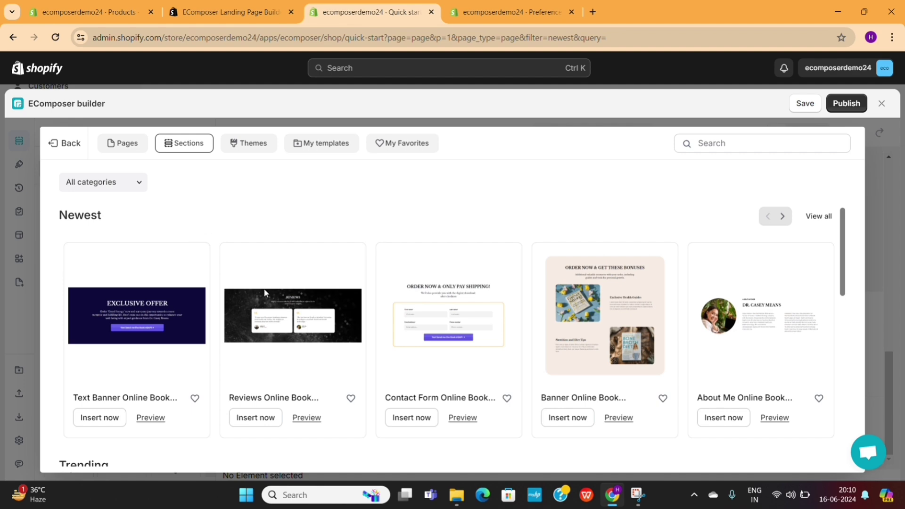
scroll(528, 356, down, 10)
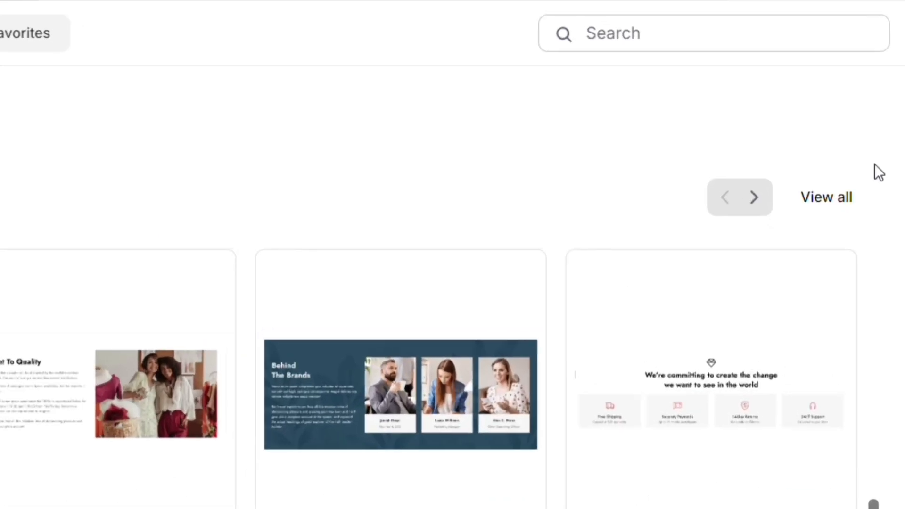
click(827, 200)
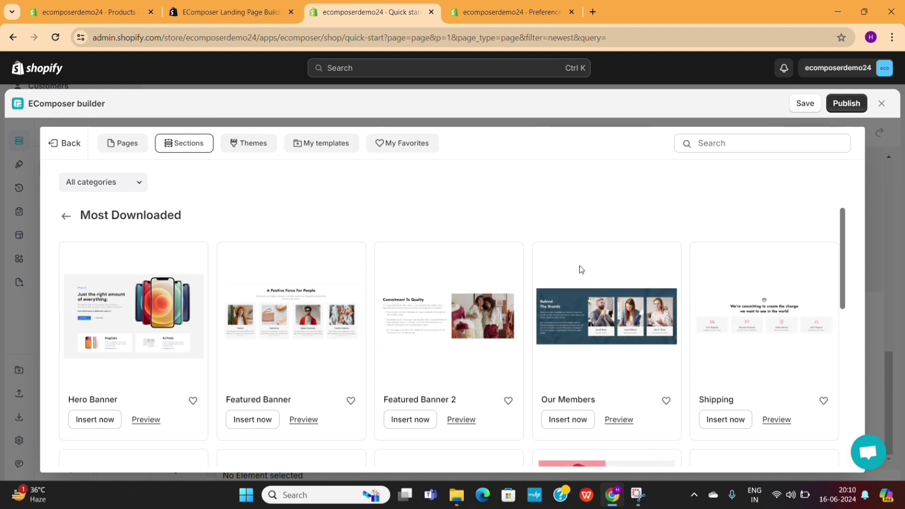
scroll(437, 315, down, 1)
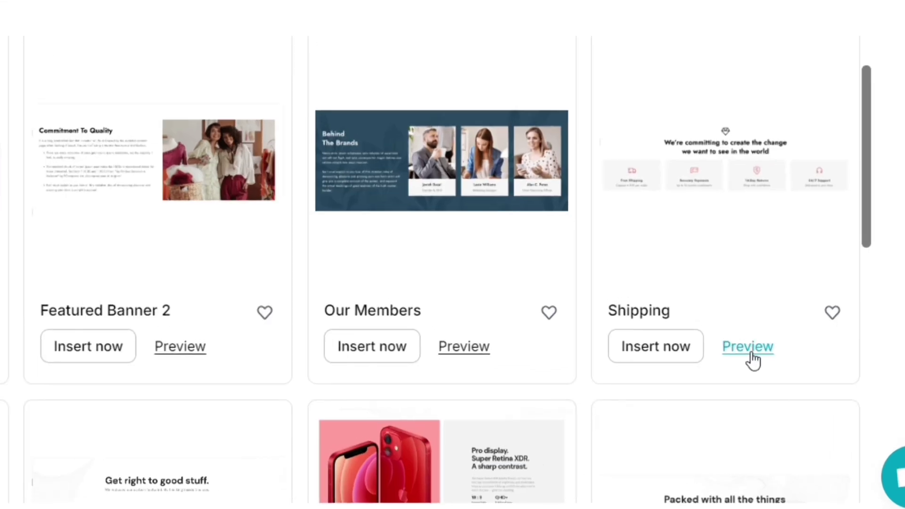
click(751, 354)
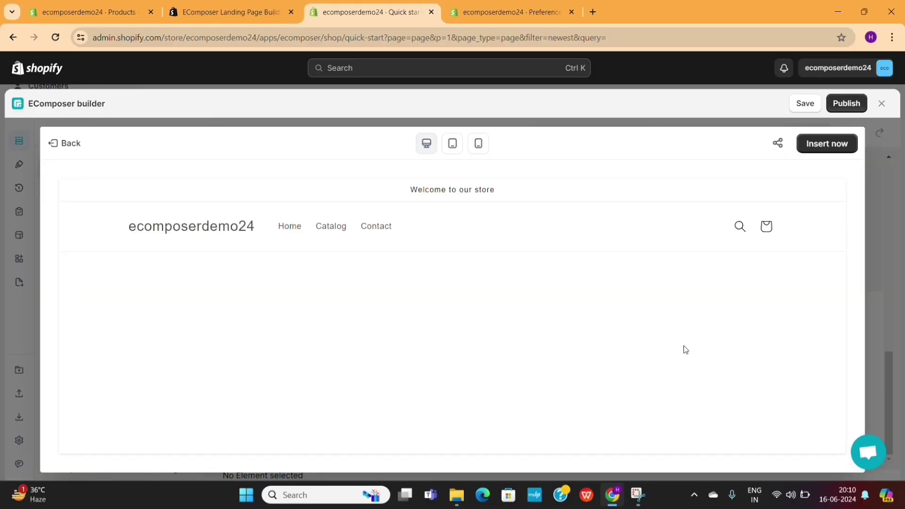
scroll(508, 304, down, 4)
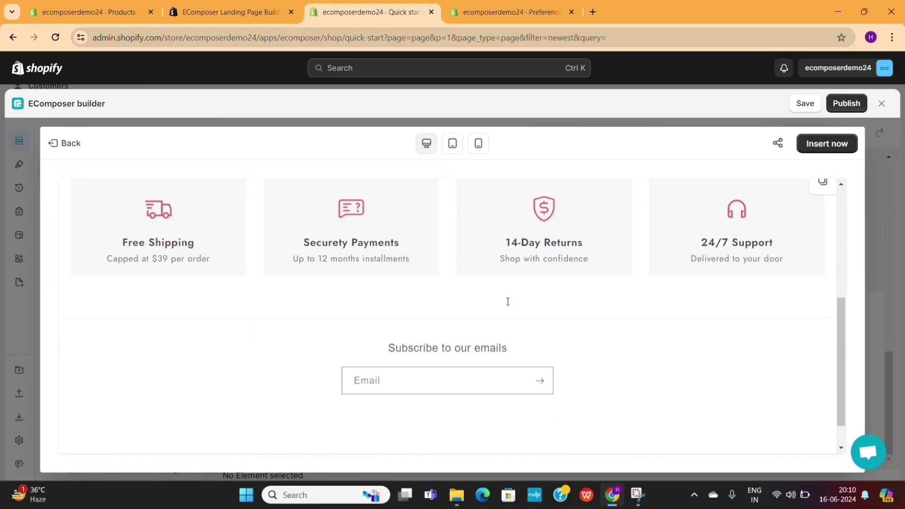
scroll(507, 301, down, 1)
scroll(508, 303, up, 5)
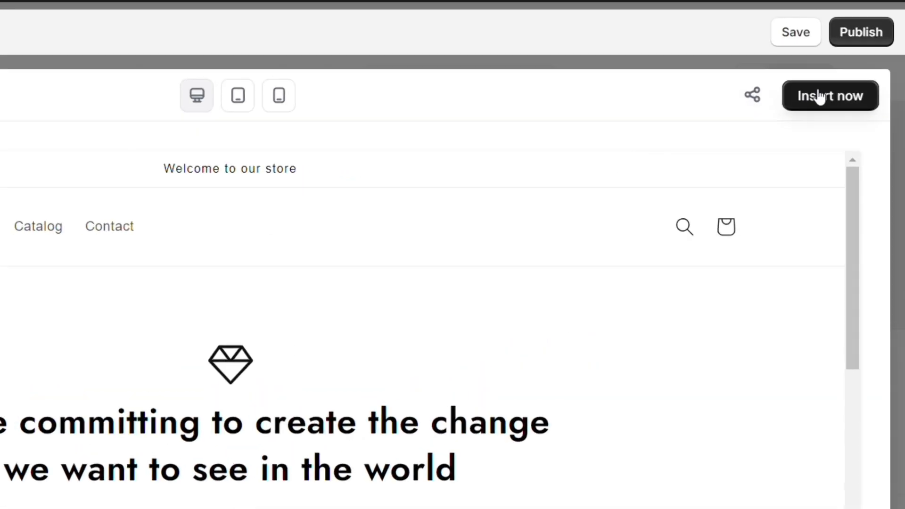
click(819, 97)
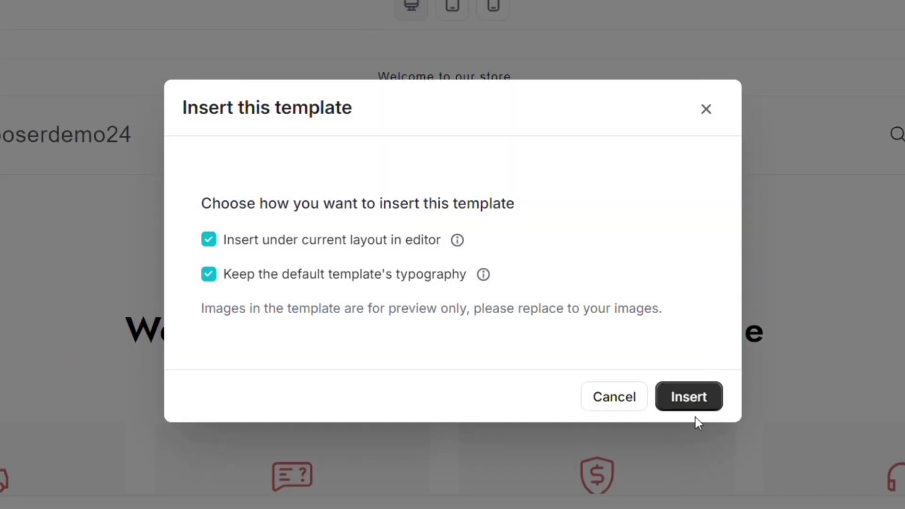
click(696, 399)
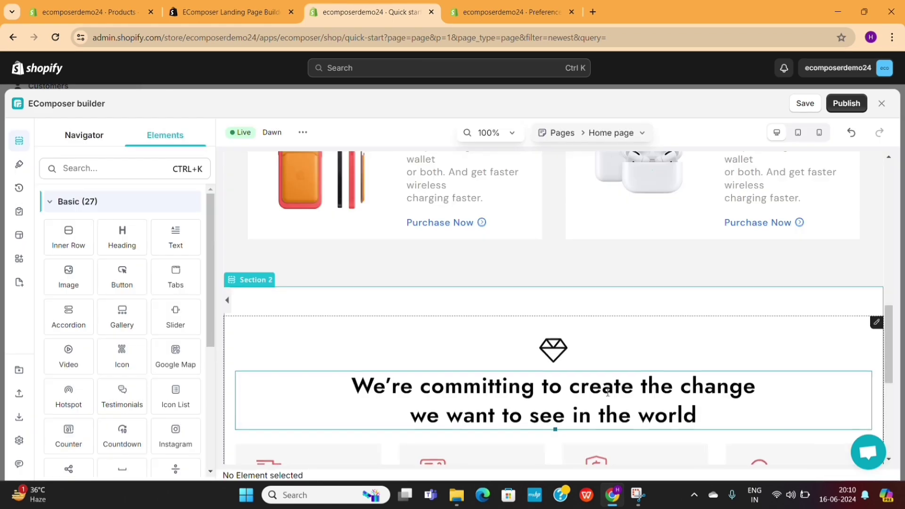
Filter the section library to Product Grid and insert Product Grid 2 below the feature cards.
scroll(573, 375, down, 4)
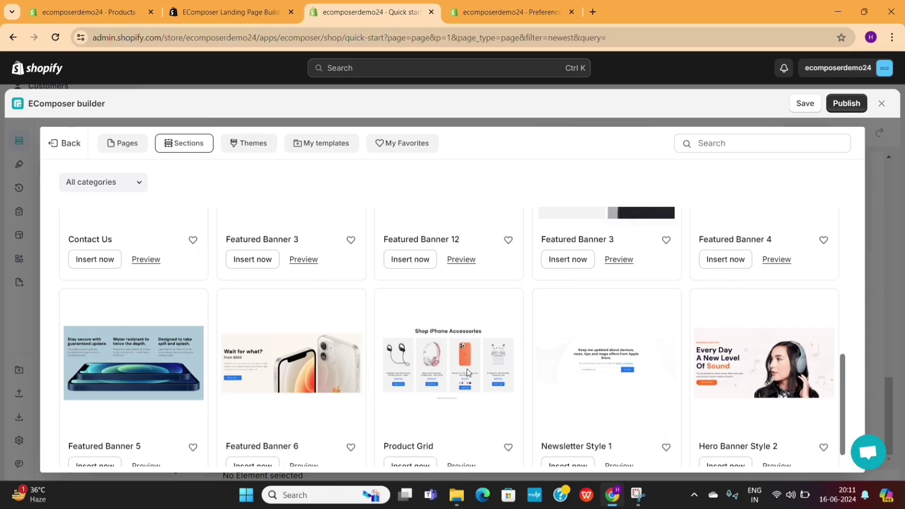
scroll(466, 369, down, 1)
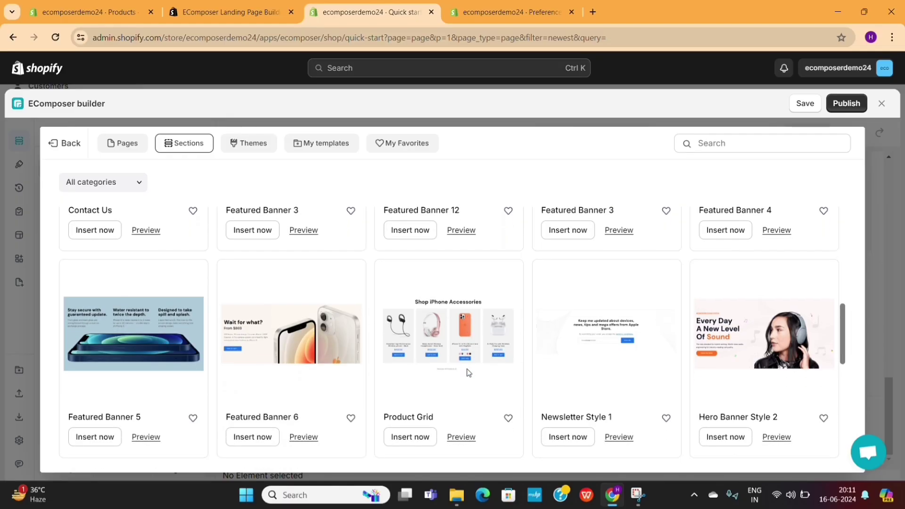
click(418, 436)
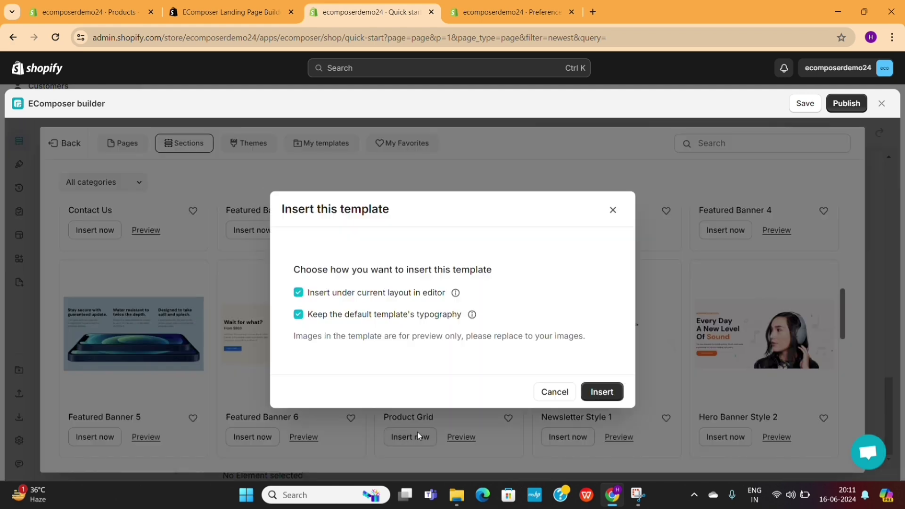
click(558, 392)
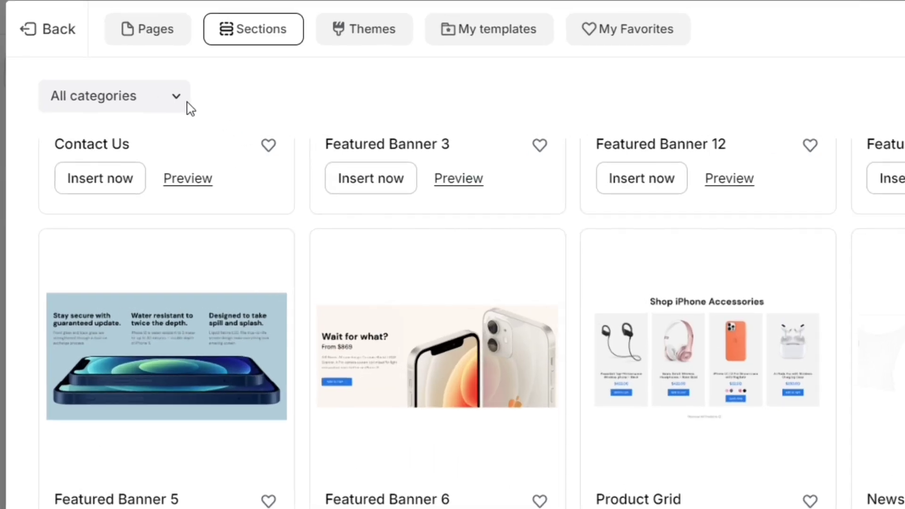
click(176, 105)
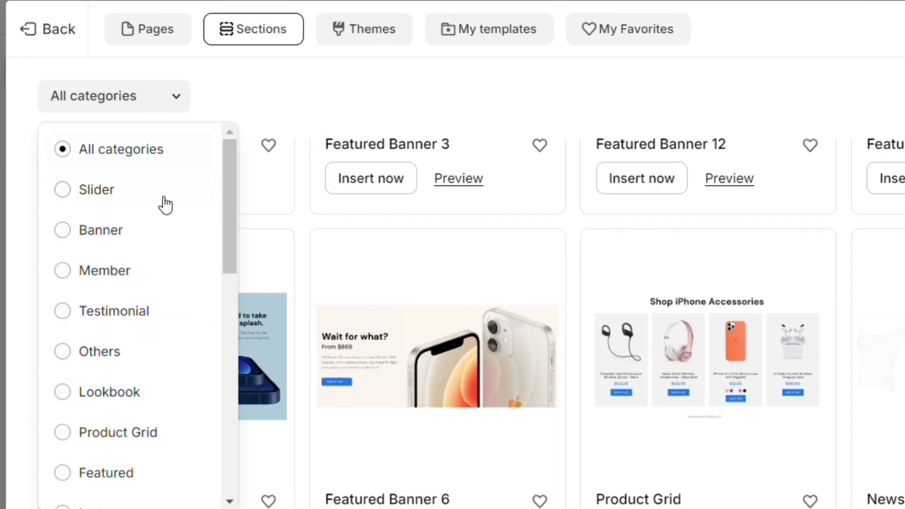
scroll(134, 358, down, 1)
click(130, 363)
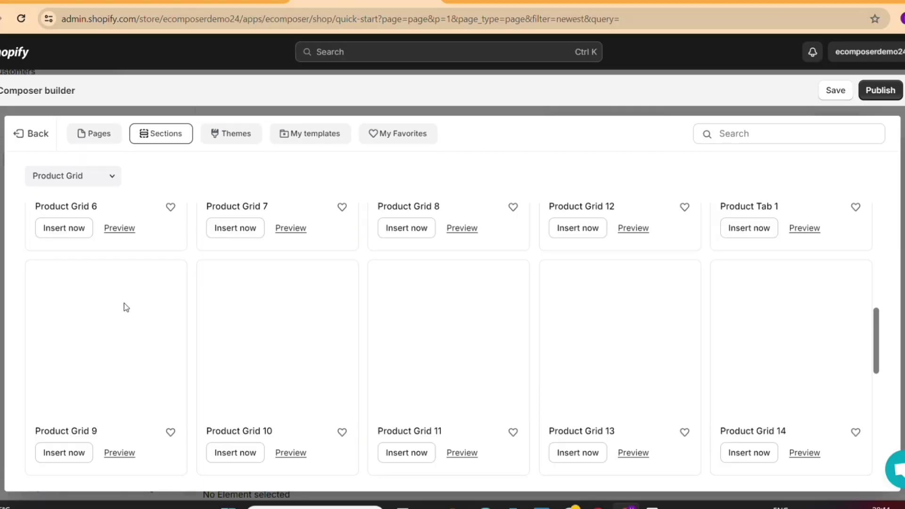
scroll(337, 278, up, 8)
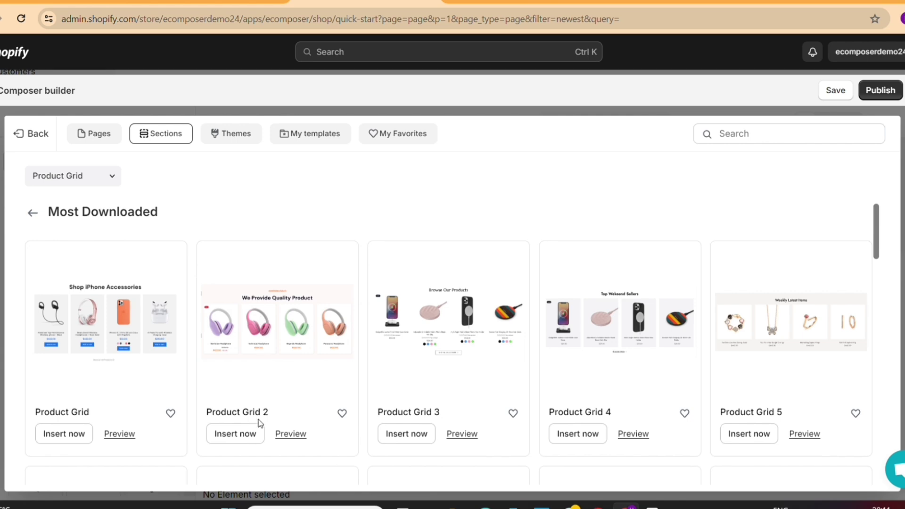
click(249, 439)
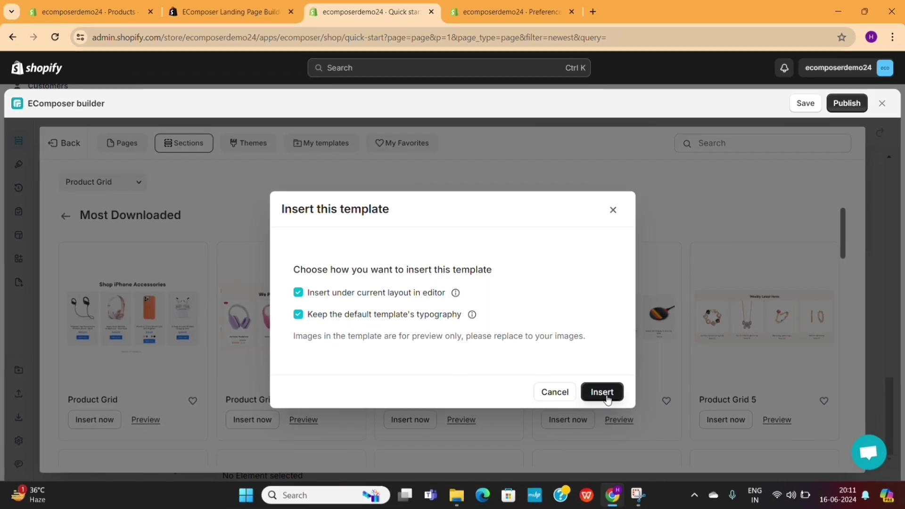
click(616, 409)
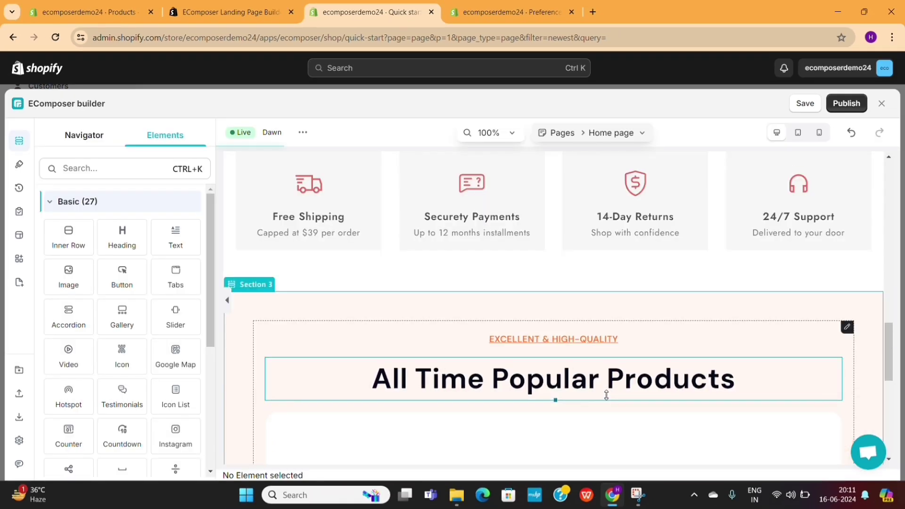
Collapse the Elements panel so the All Time Popular Products grid shows full width.
scroll(606, 394, down, 5)
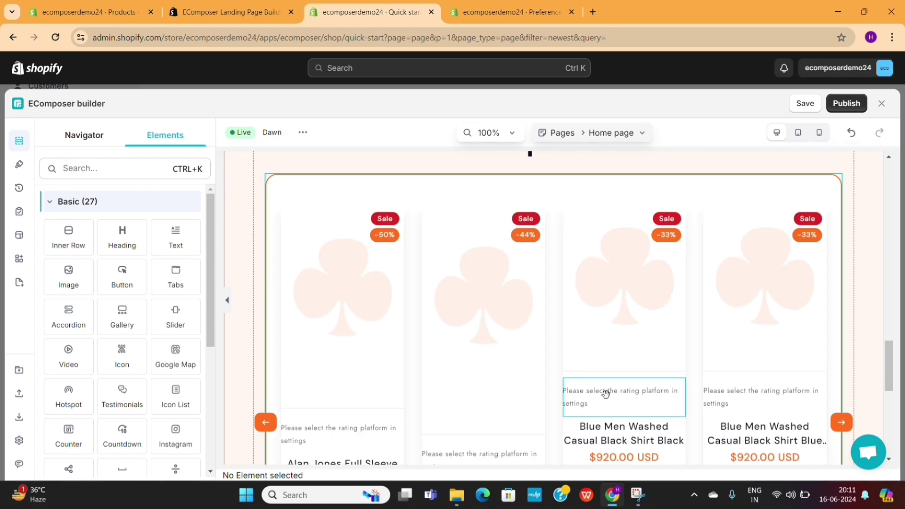
scroll(606, 394, down, 1)
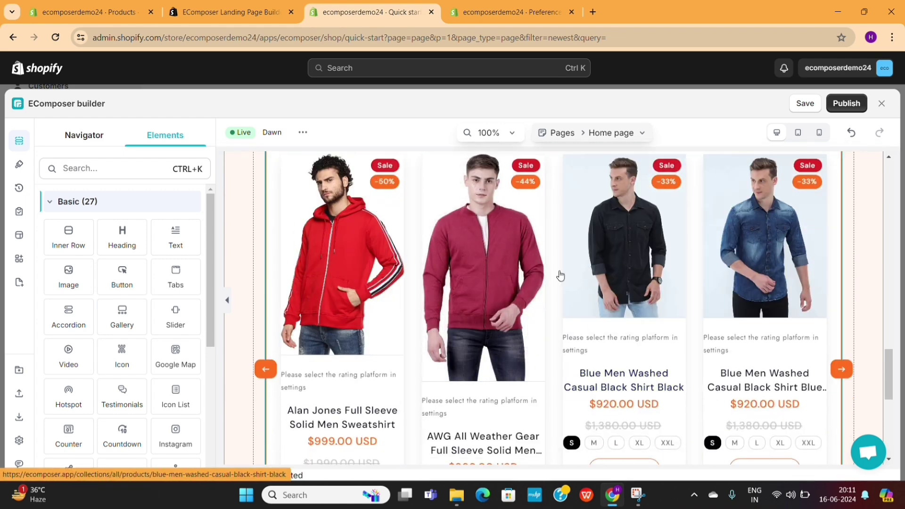
click(228, 304)
scroll(389, 306, down, 5)
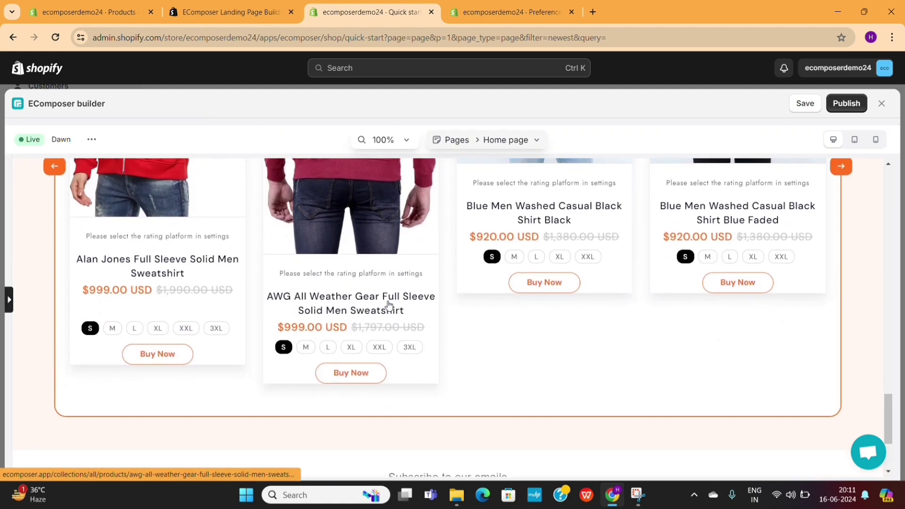
scroll(389, 306, up, 5)
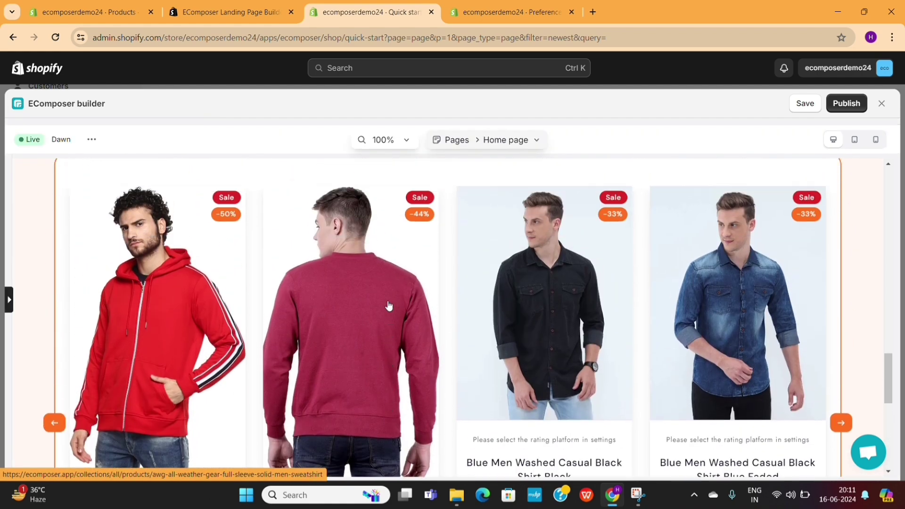
scroll(389, 306, up, 1)
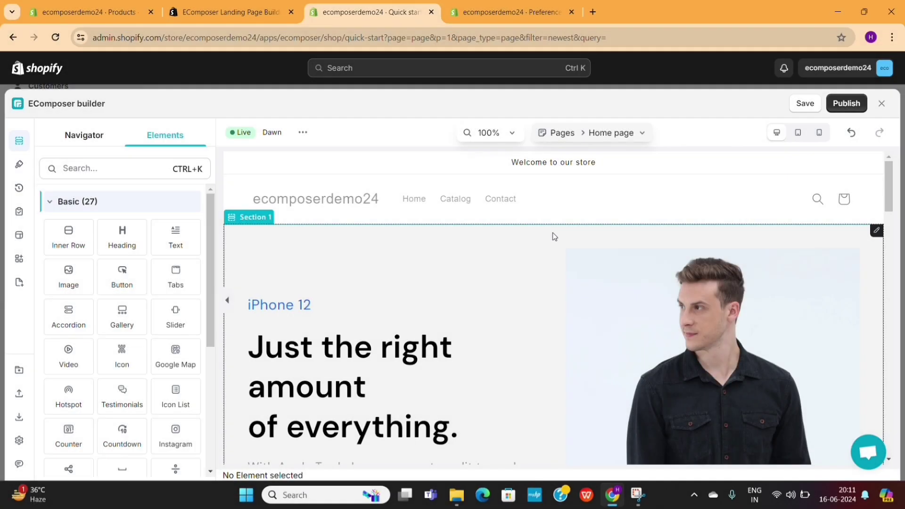
Delete the iPhone 12 banner column and the two sections below, then bring up Explore Library.
right_click(553, 234)
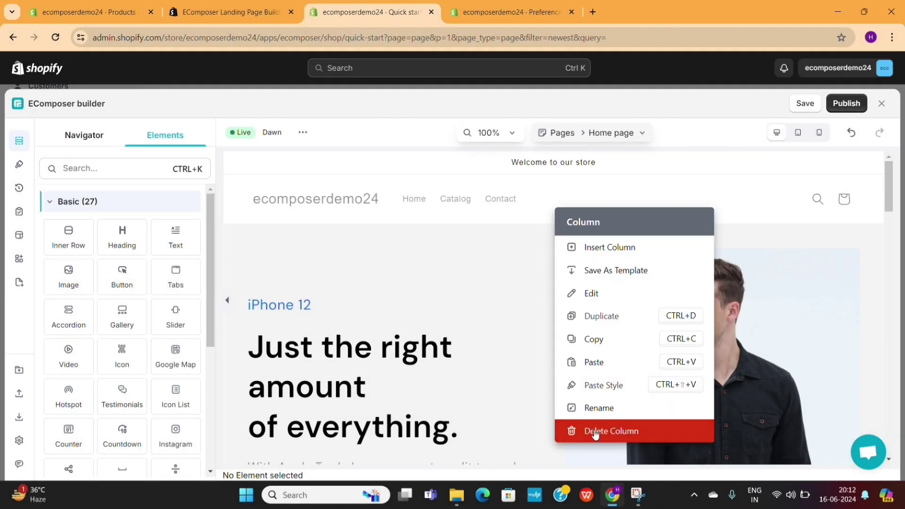
click(595, 432)
right_click(536, 240)
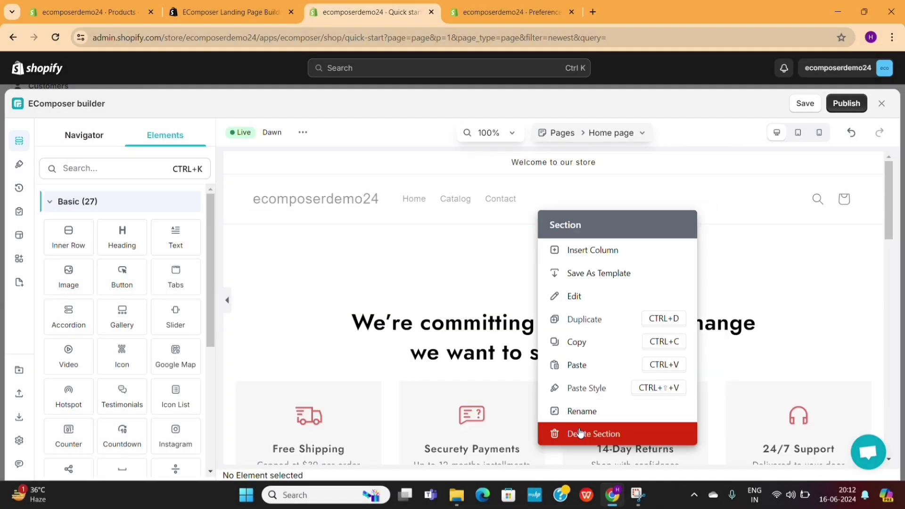
click(580, 432)
right_click(496, 234)
click(535, 448)
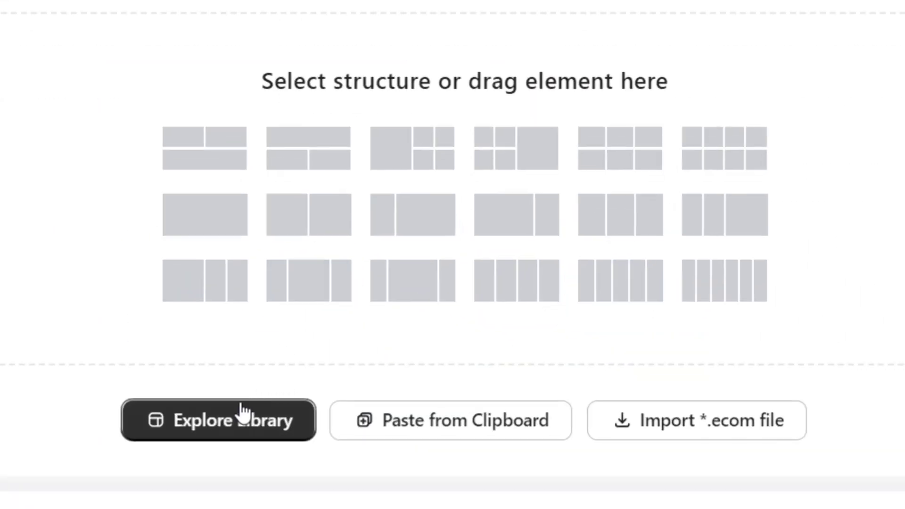
click(242, 411)
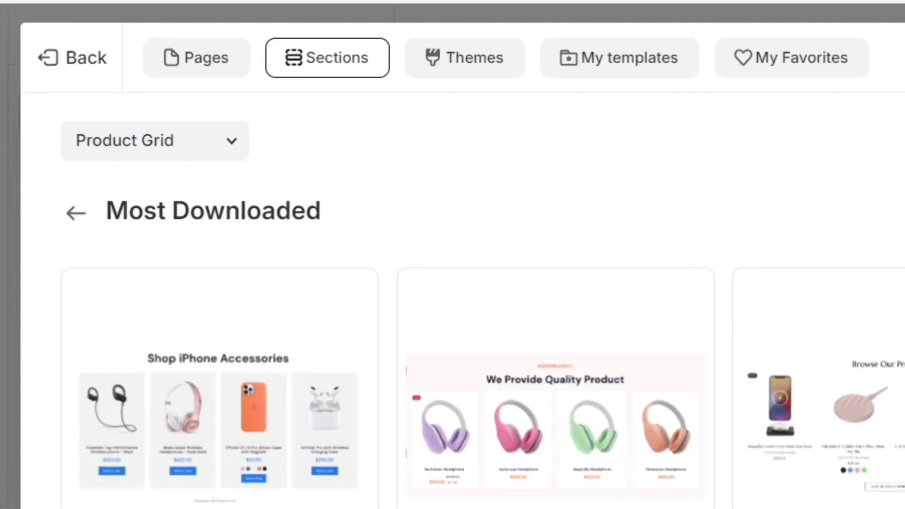
Switch the library to full page templates and browse the available designs.
click(132, 147)
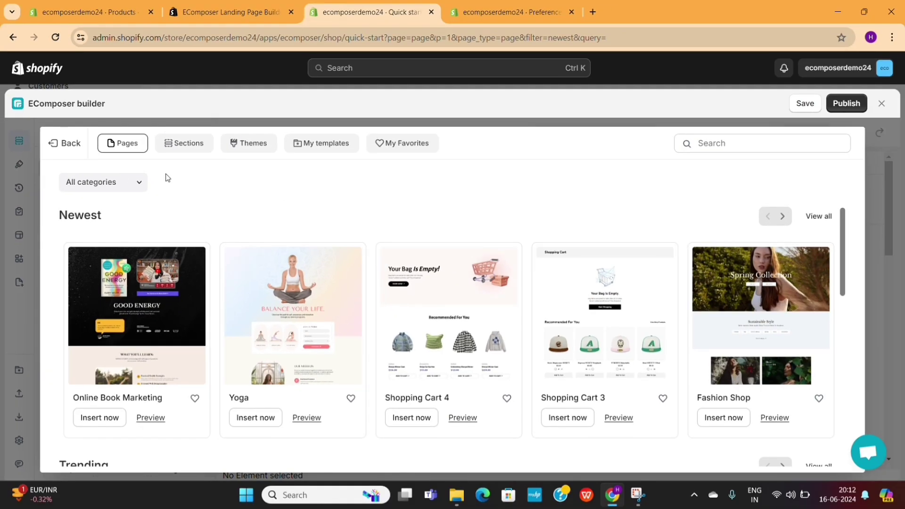
scroll(169, 218, down, 4)
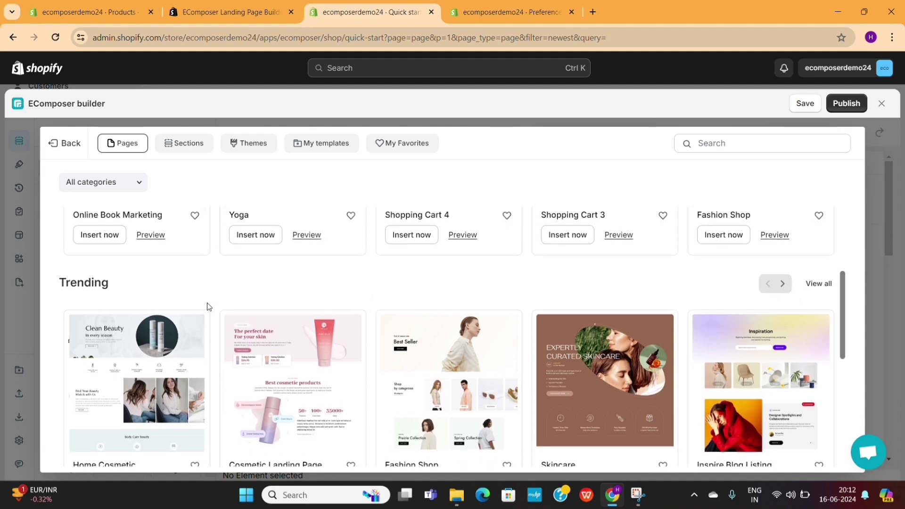
scroll(757, 370, down, 6)
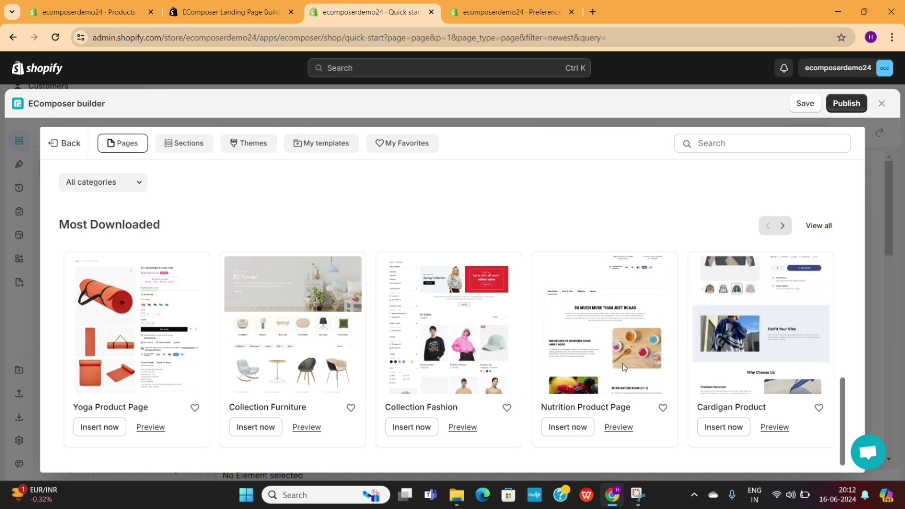
scroll(330, 367, up, 3)
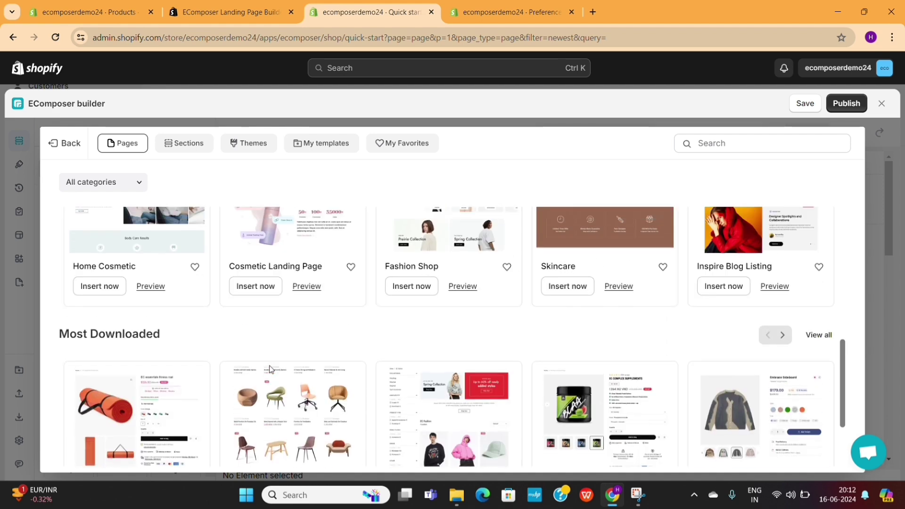
scroll(264, 369, down, 2)
scroll(278, 378, up, 5)
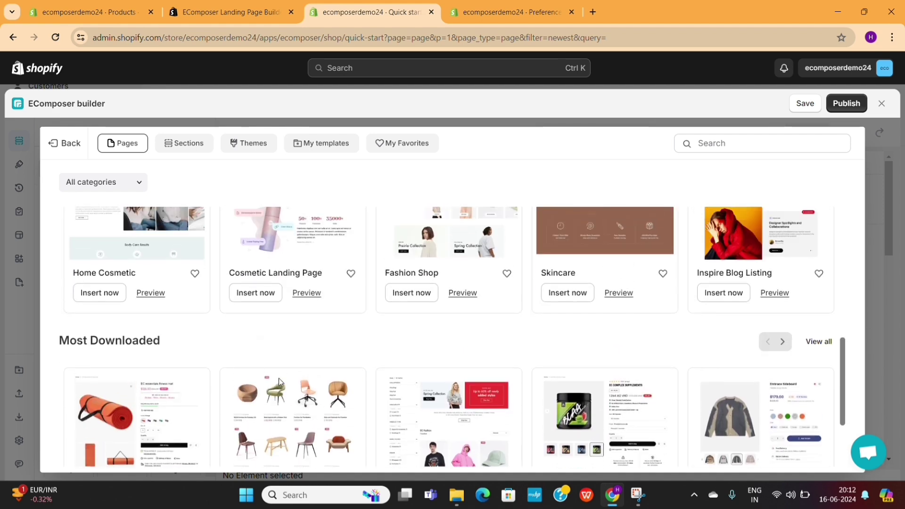
scroll(278, 377, up, 3)
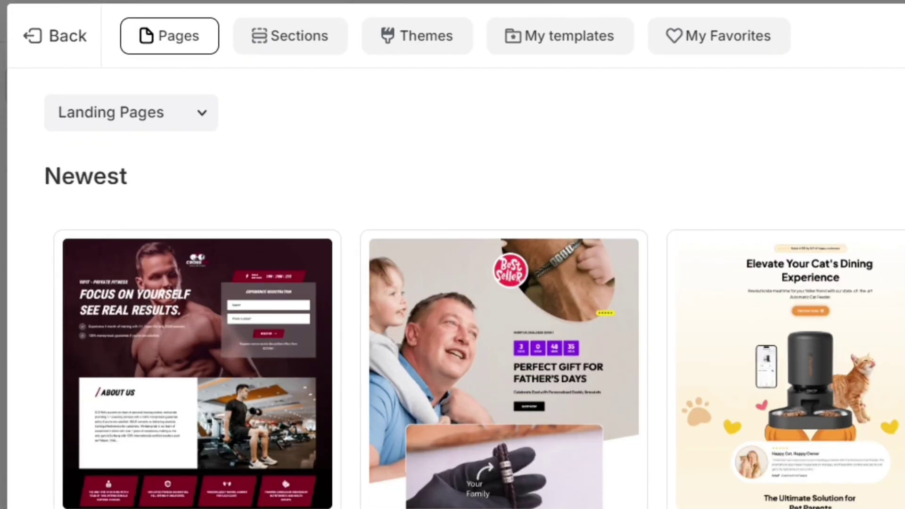
Filter to Home Pages, show all Most Downloaded templates, and preview Fashion Shop.
click(176, 111)
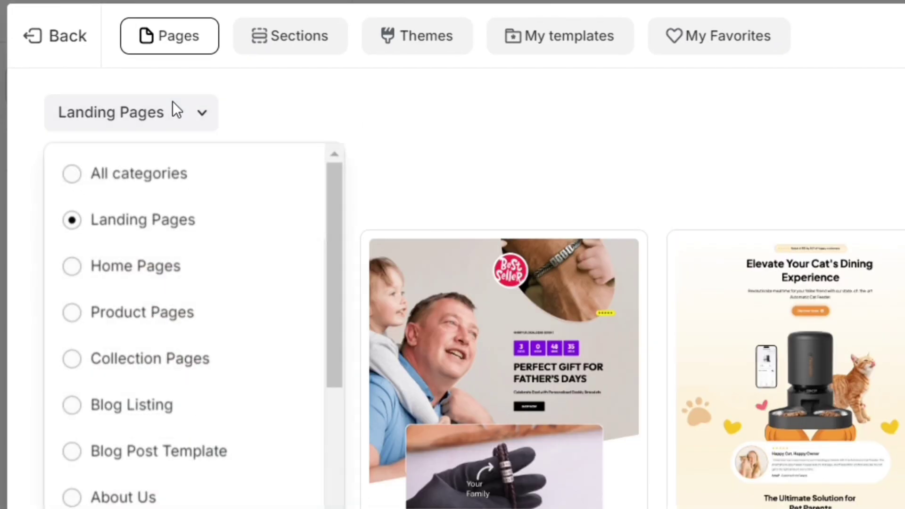
click(150, 278)
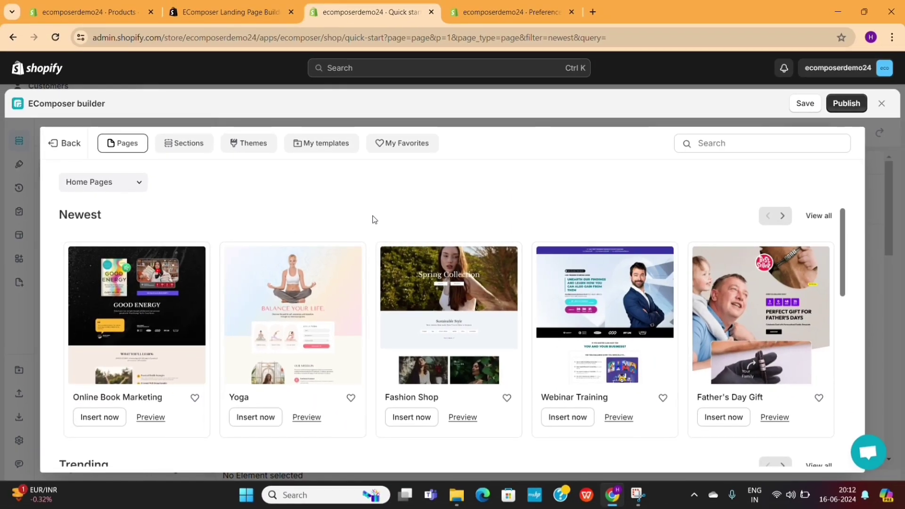
scroll(663, 178, down, 5)
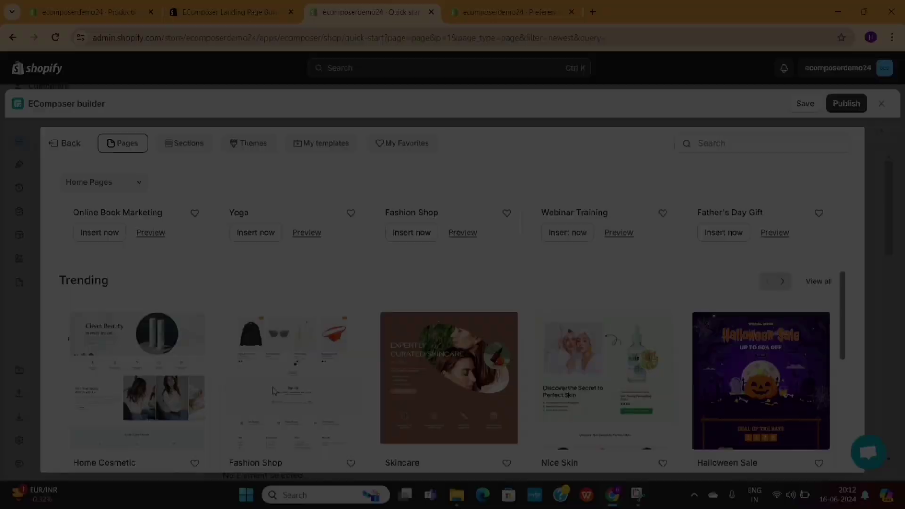
scroll(660, 283, down, 5)
click(810, 216)
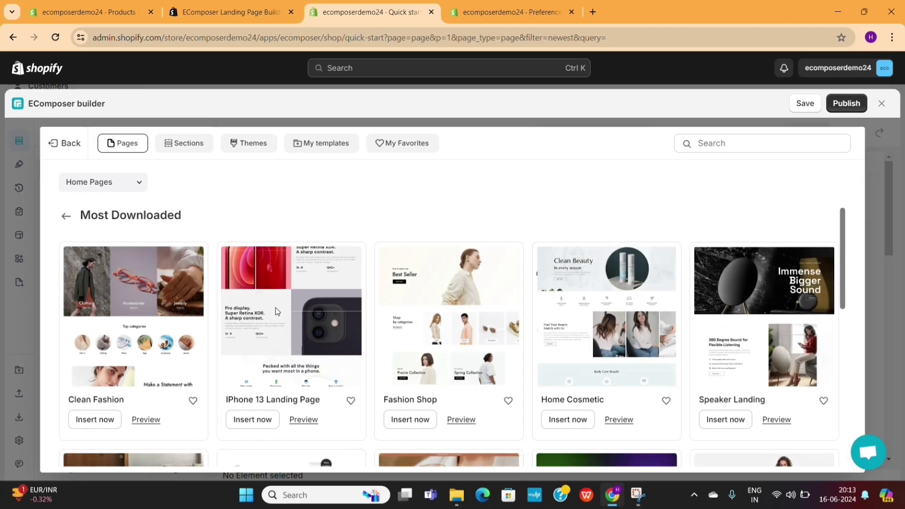
scroll(471, 366, down, 6)
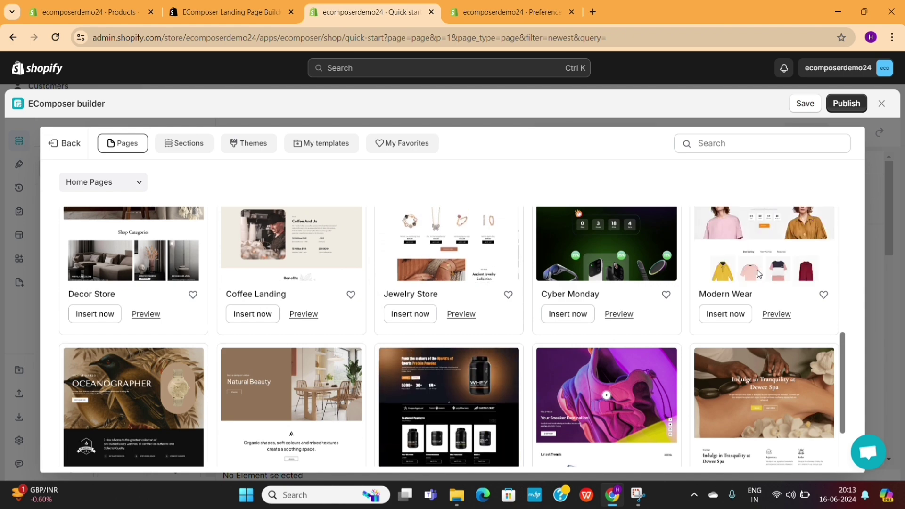
scroll(473, 371, up, 3)
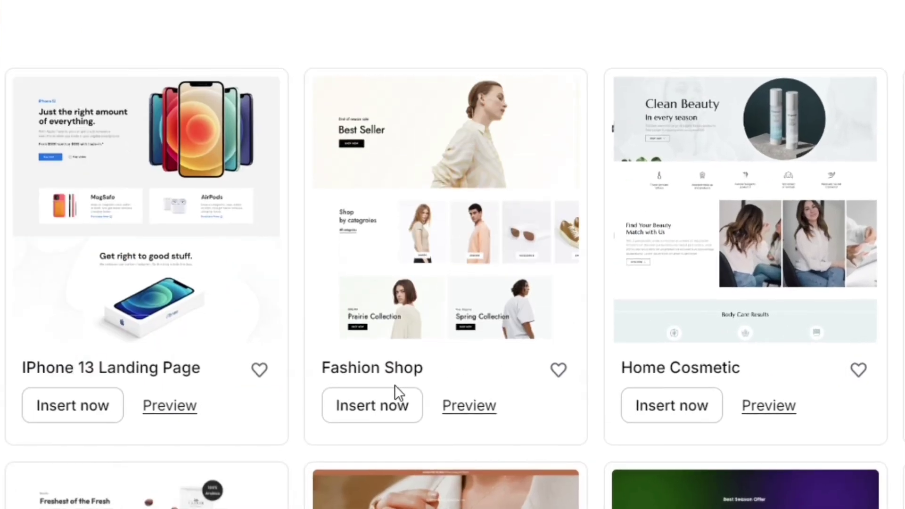
click(456, 408)
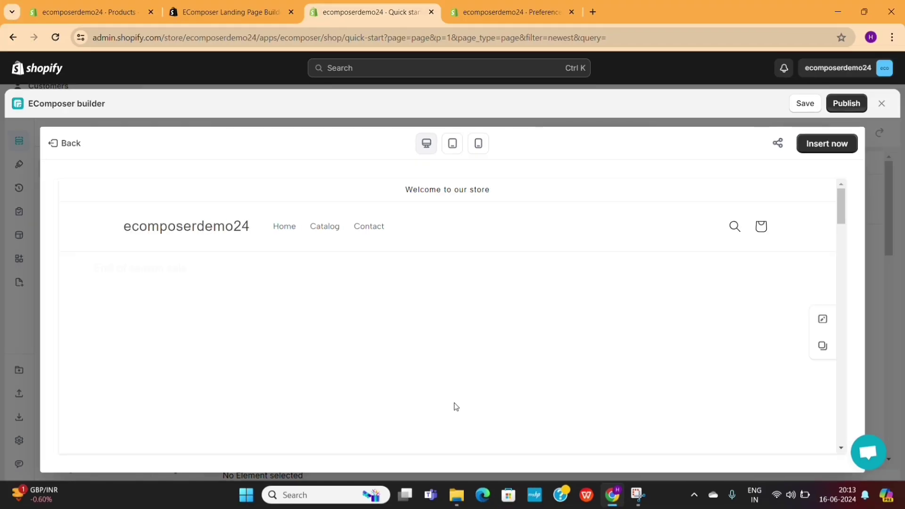
Insert the Fashion Shop template into the home page under the current layout.
scroll(456, 407, down, 8)
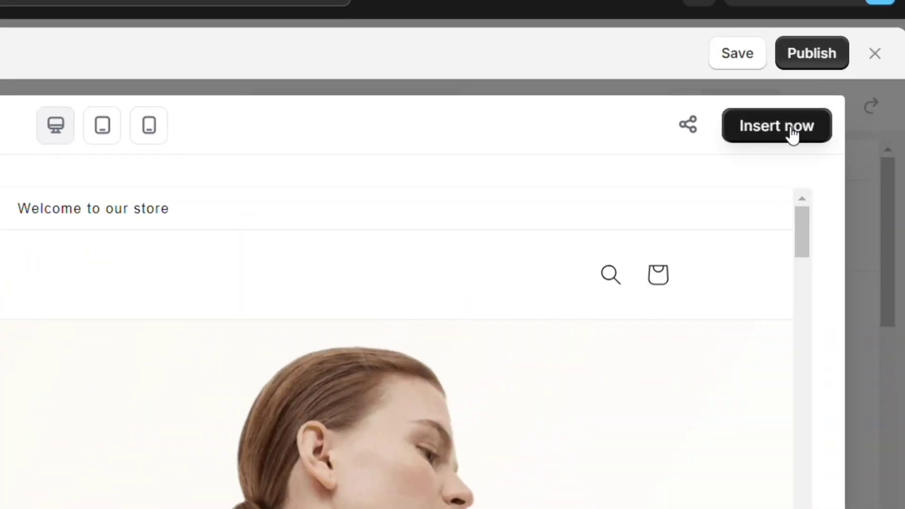
click(835, 147)
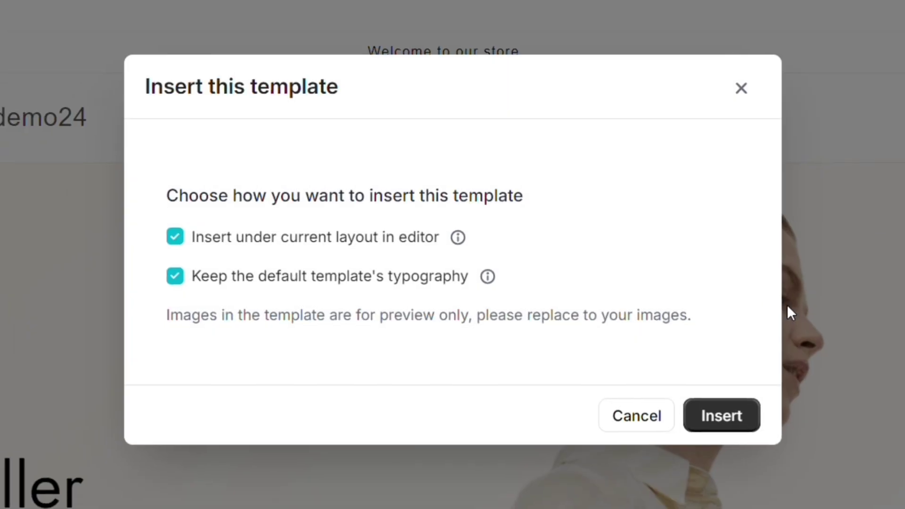
click(713, 423)
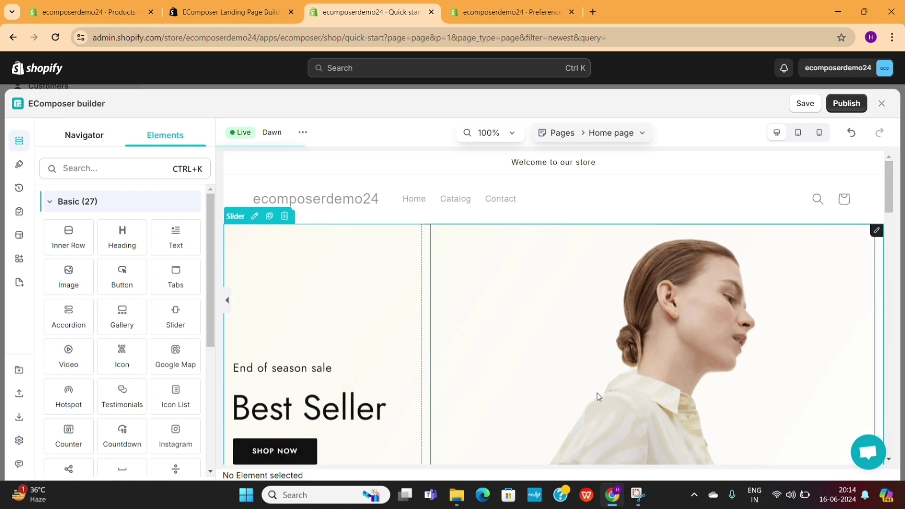
scroll(532, 376, down, 5)
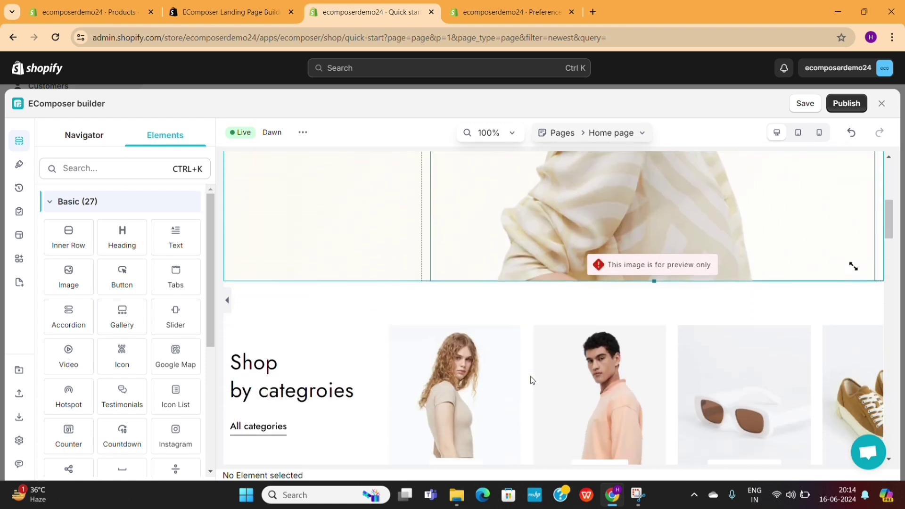
scroll(530, 375, up, 1)
scroll(571, 337, up, 3)
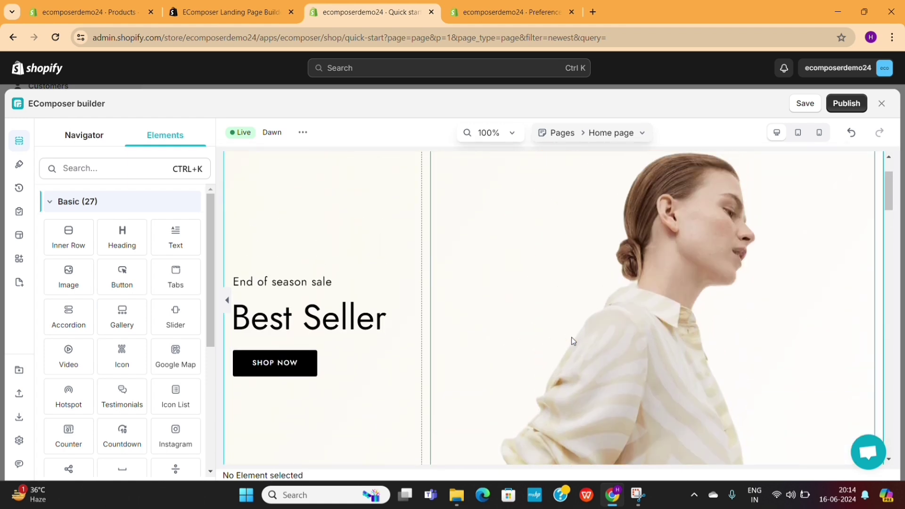
scroll(571, 337, down, 2)
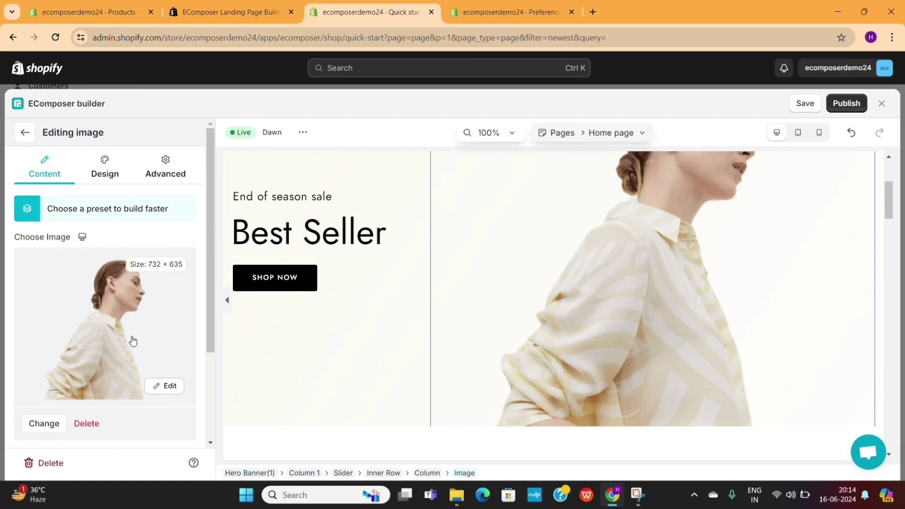
Set the hero photo to the store's yellow hoodie image.
click(133, 341)
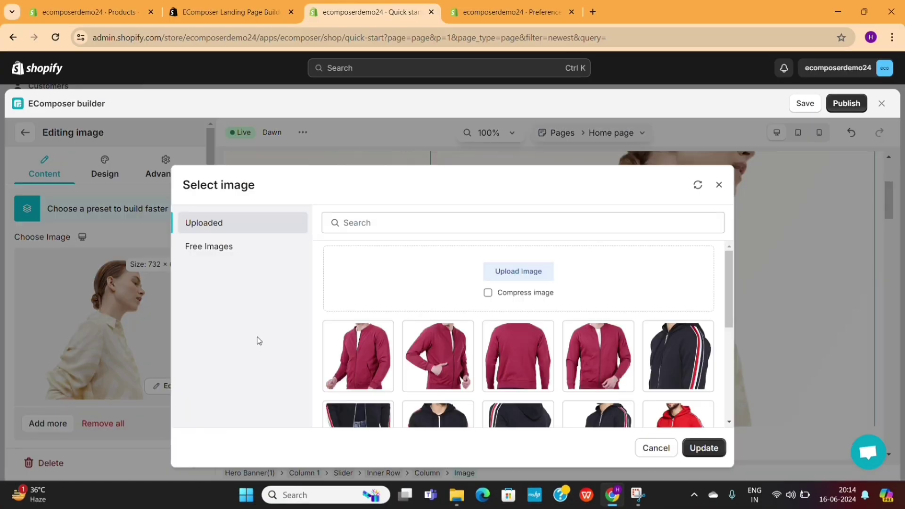
scroll(452, 349, down, 4)
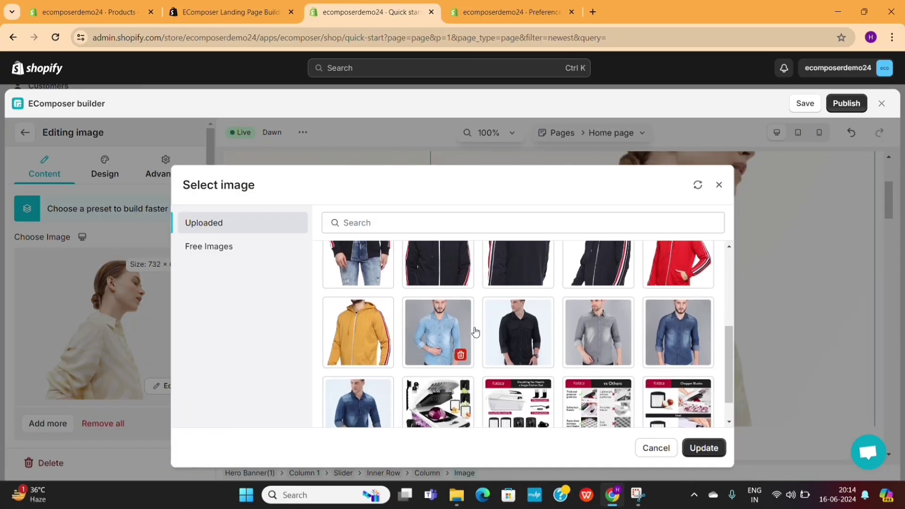
click(364, 336)
click(701, 448)
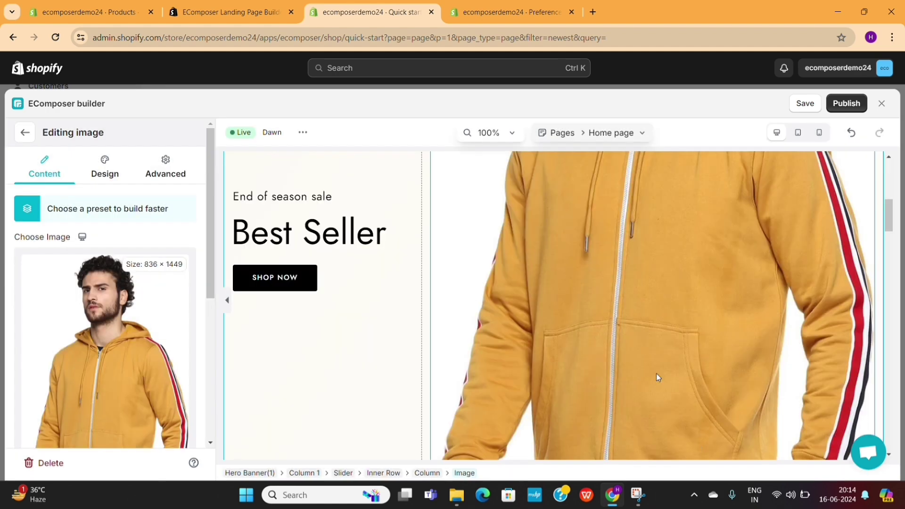
Review the hero image's crop size options and keep the default crop size.
scroll(533, 348, down, 3)
scroll(533, 351, up, 5)
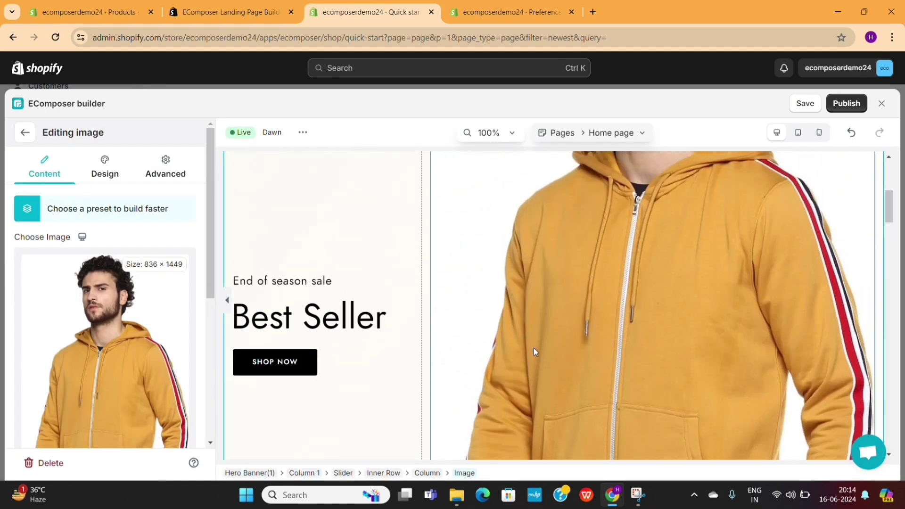
scroll(535, 351, down, 1)
scroll(533, 349, down, 3)
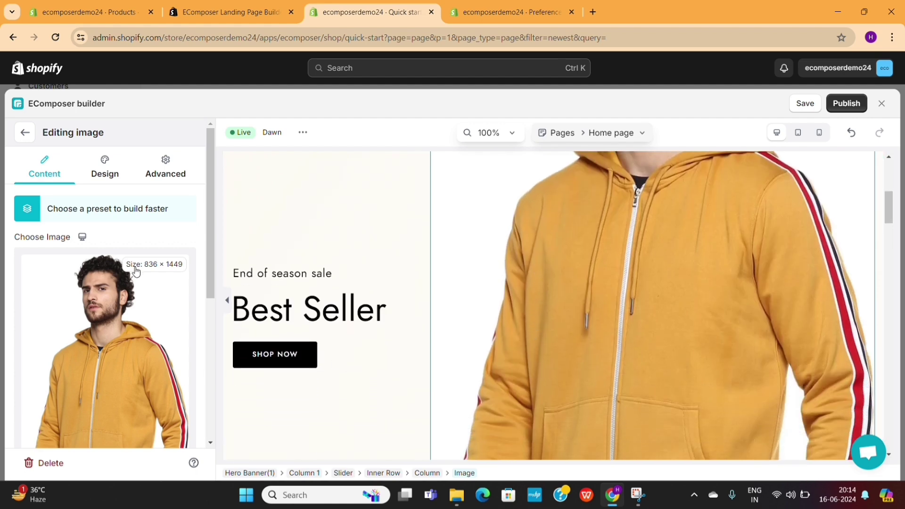
scroll(135, 283, down, 5)
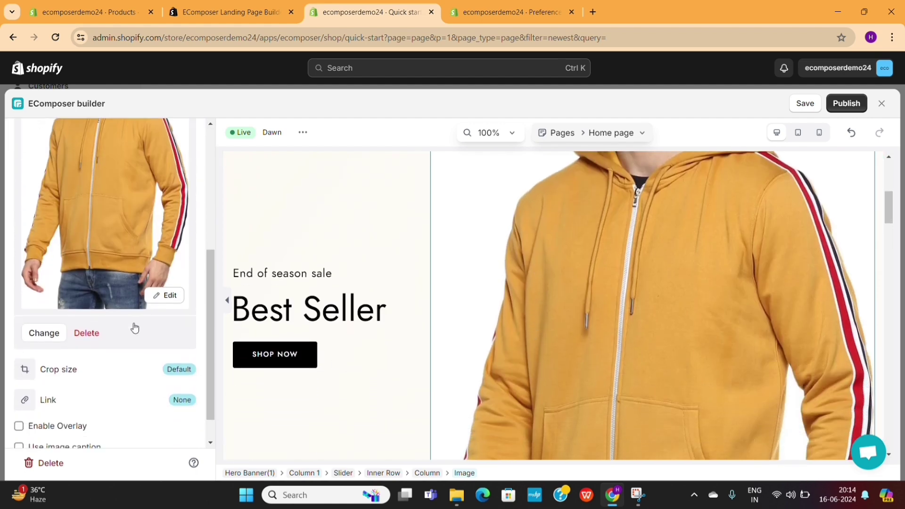
click(24, 373)
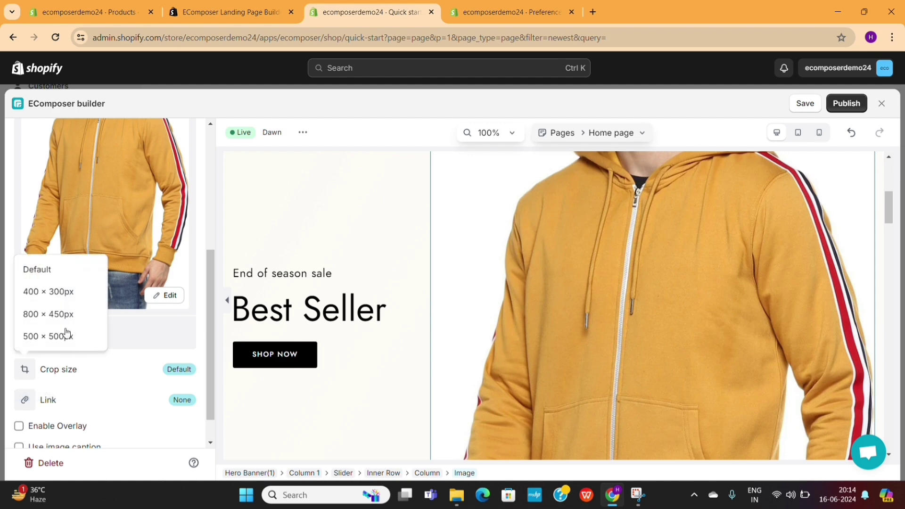
click(61, 276)
scroll(80, 408, down, 1)
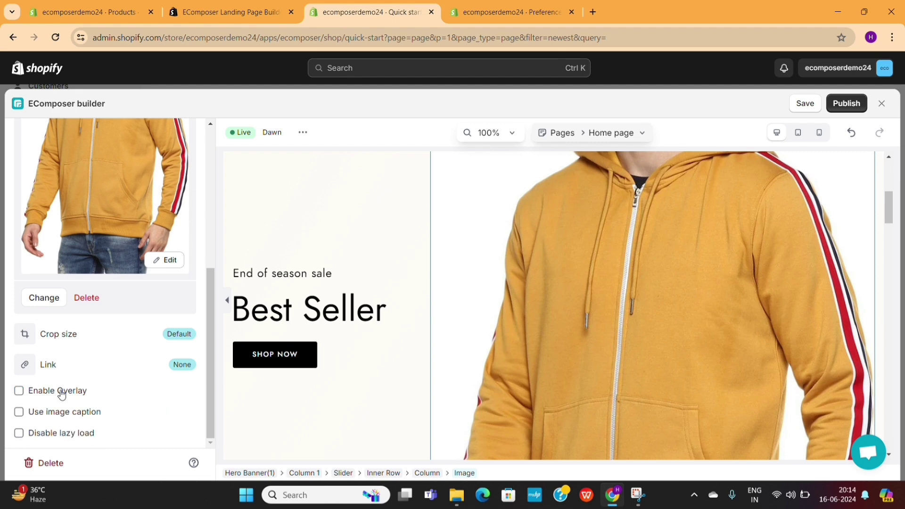
Replace the hero photo with the store's black shirt image.
click(156, 276)
scroll(390, 255, down, 4)
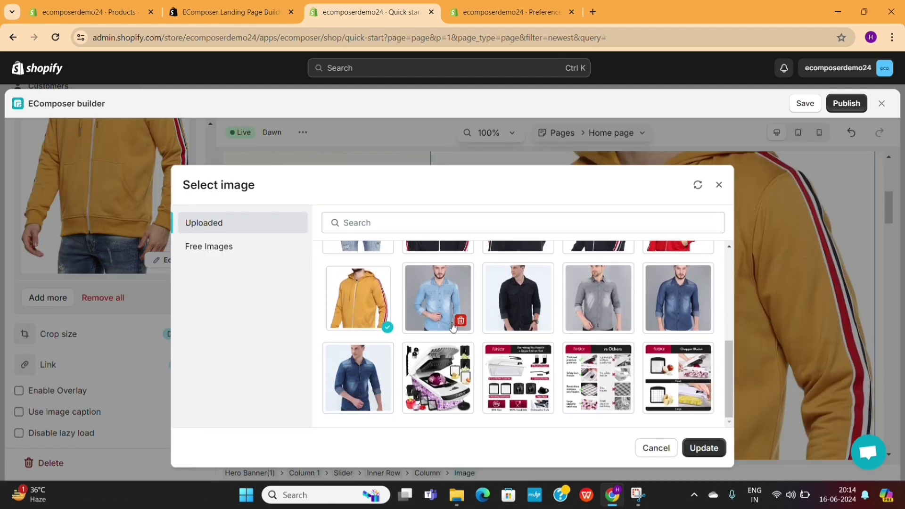
click(526, 307)
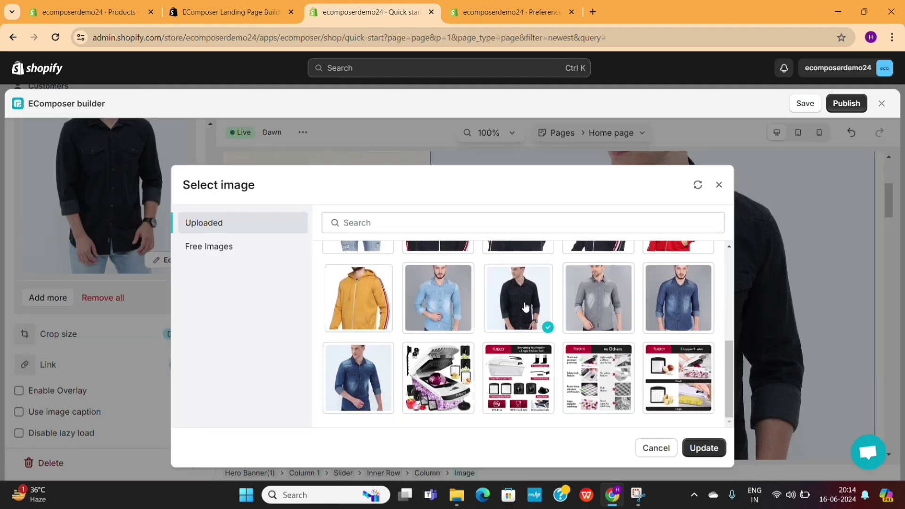
click(701, 446)
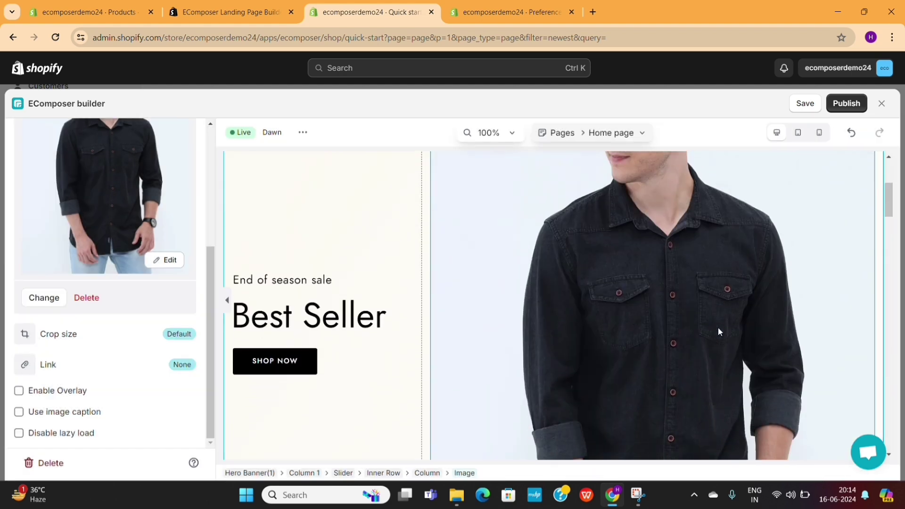
scroll(717, 327, down, 6)
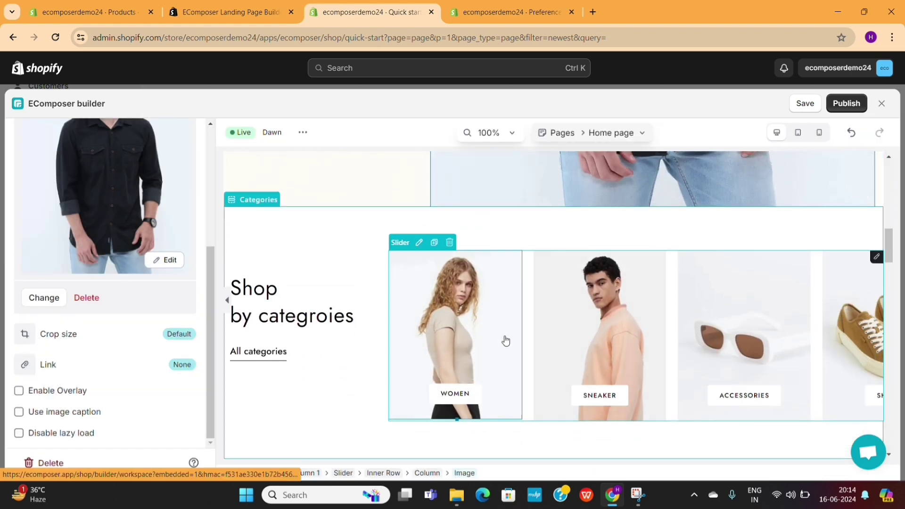
Replace the Women category banner's image with an uploaded store product photo.
click(506, 340)
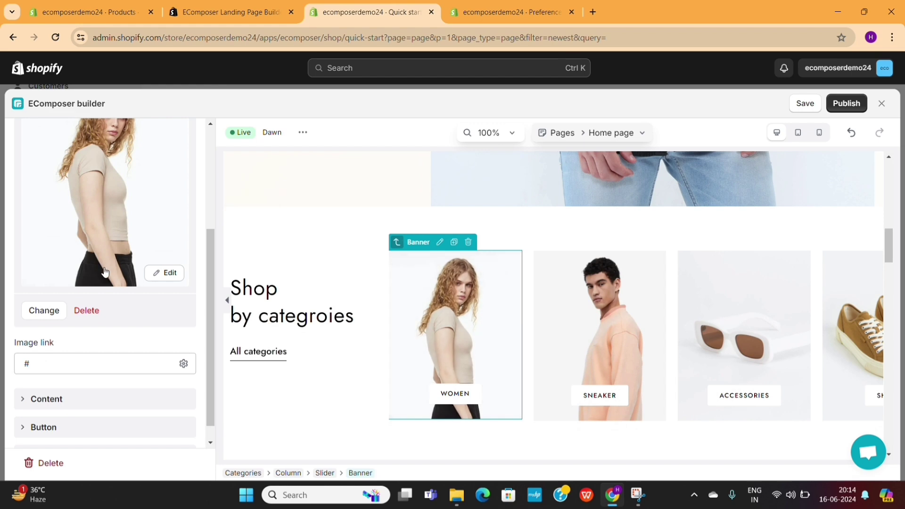
click(52, 316)
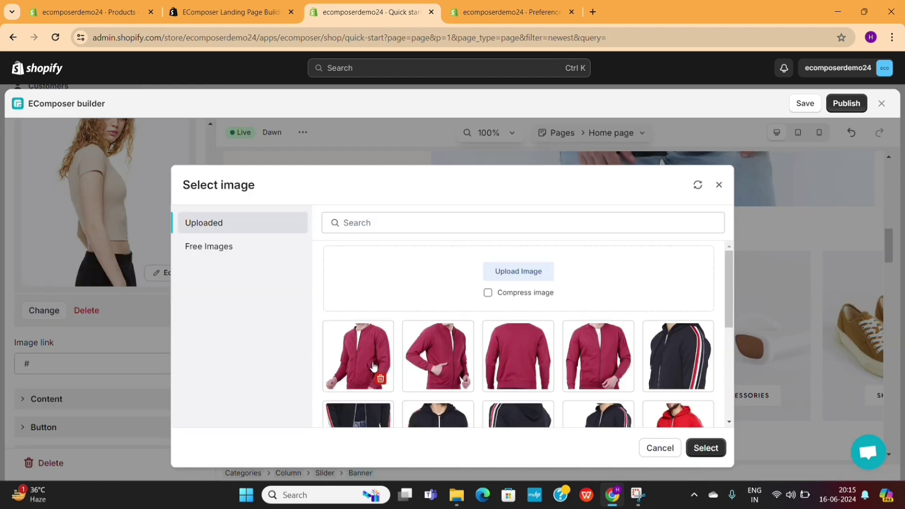
scroll(372, 366, down, 4)
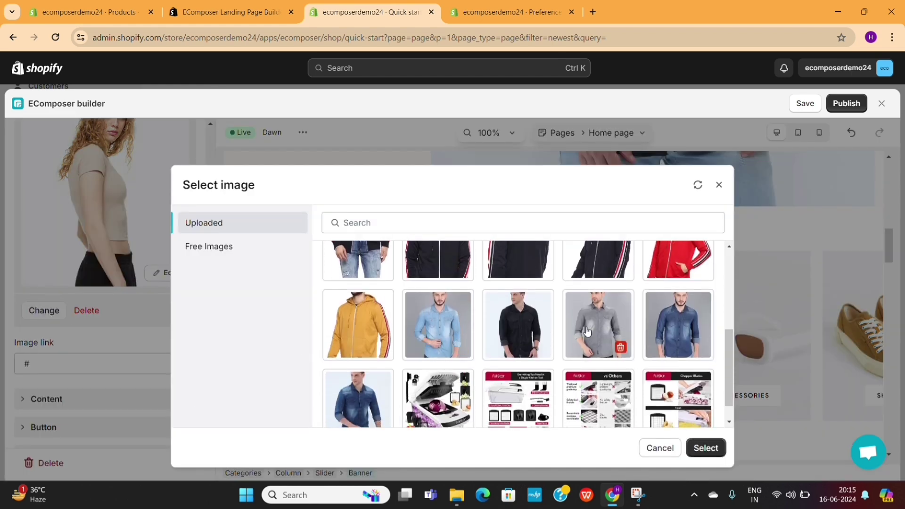
click(703, 447)
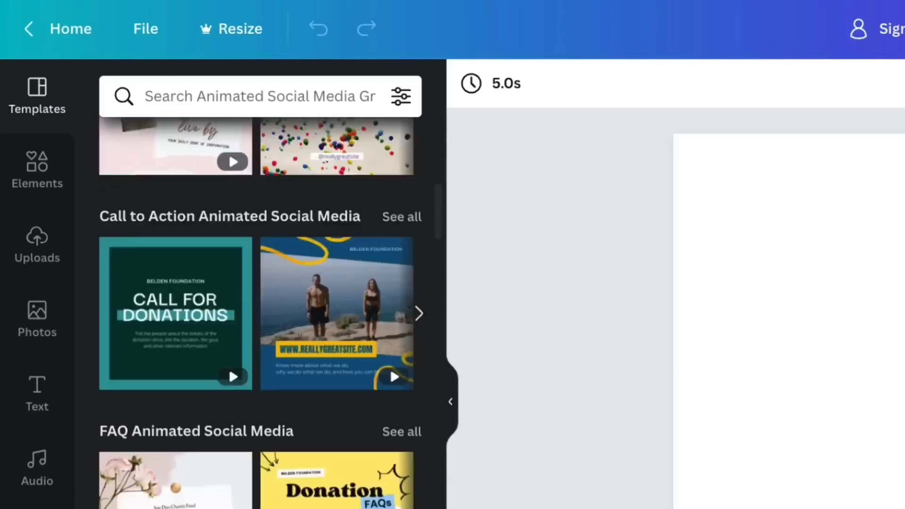
Drag the Travel the World template from the Templates gallery onto the blank canvas.
scroll(259, 283, down, 5)
scroll(259, 307, down, 10)
click(40, 89)
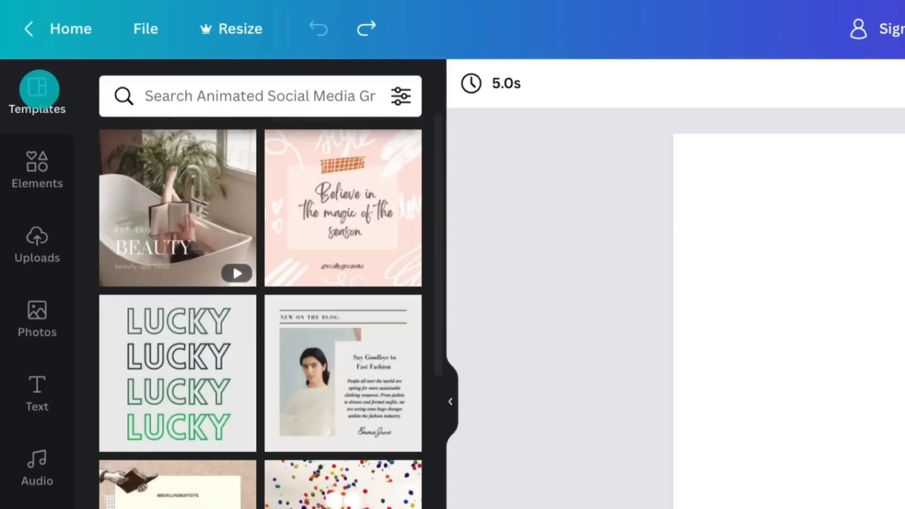
drag(303, 277, 850, 325)
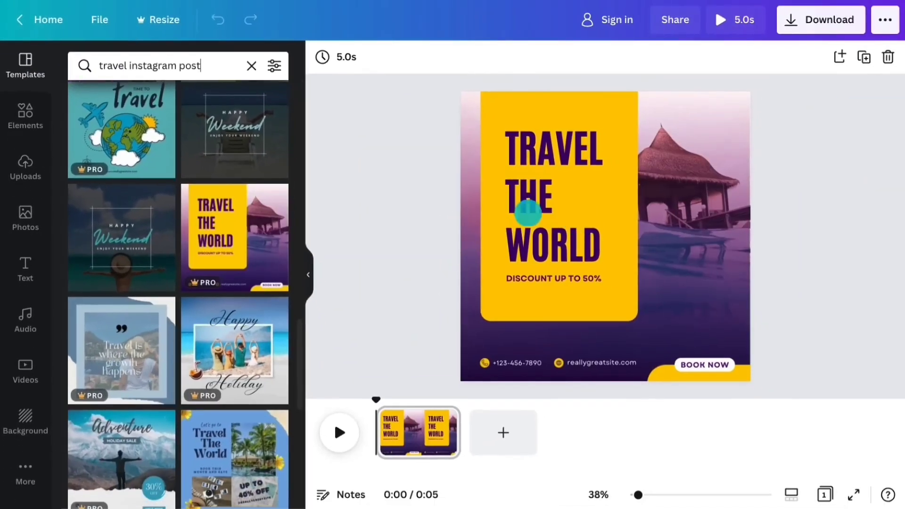
click(24, 115)
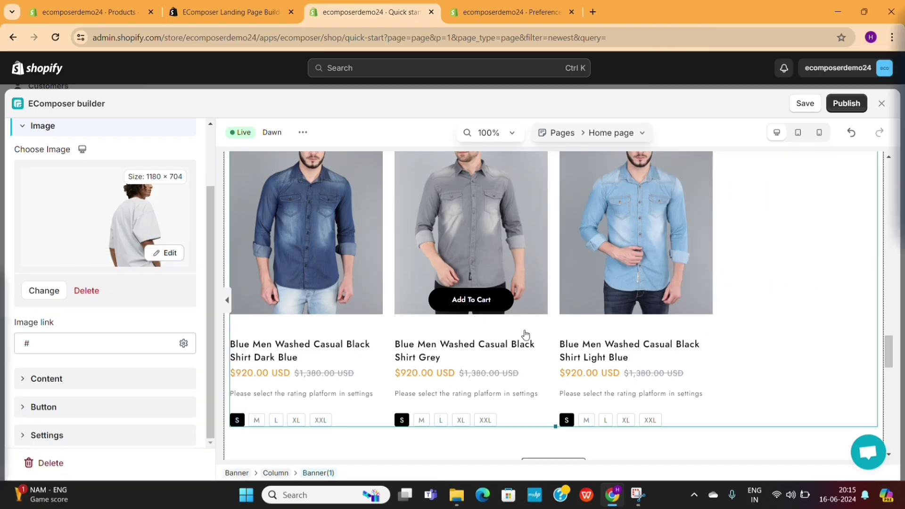
scroll(586, 349, down, 10)
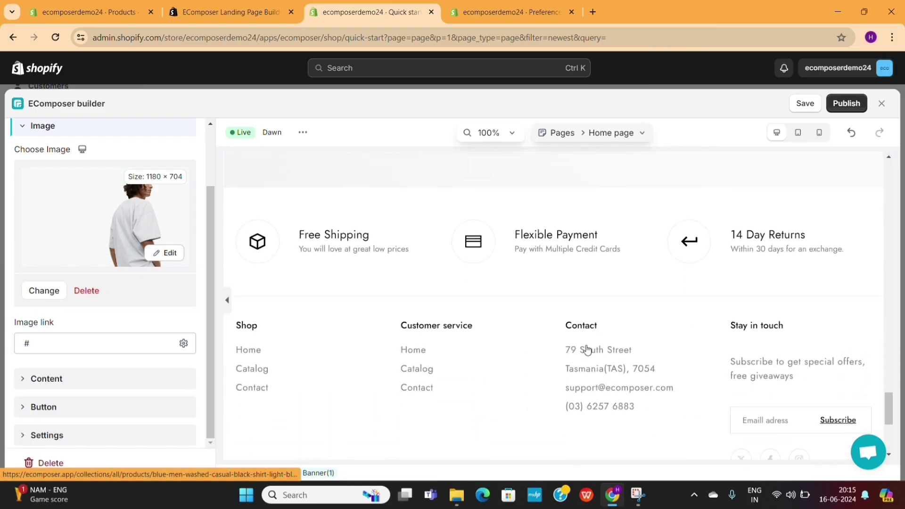
scroll(586, 349, down, 5)
scroll(586, 350, up, 20)
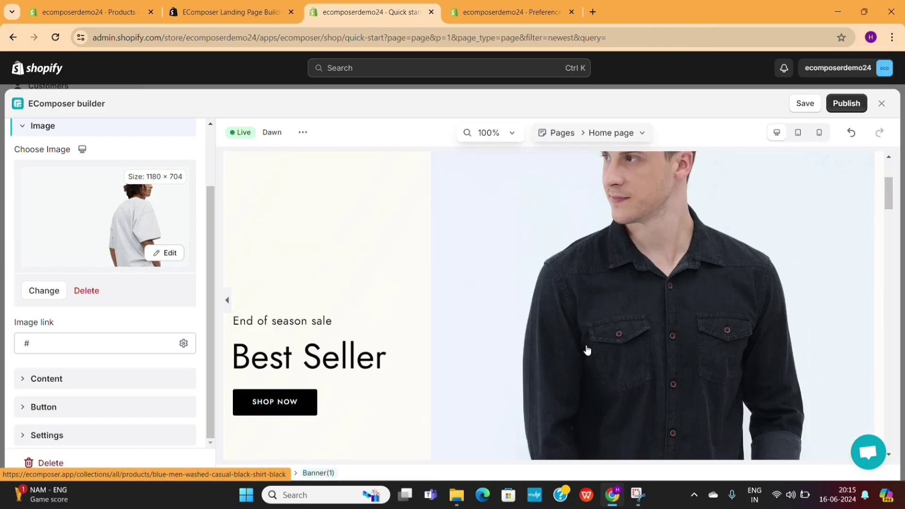
scroll(586, 349, up, 3)
click(798, 138)
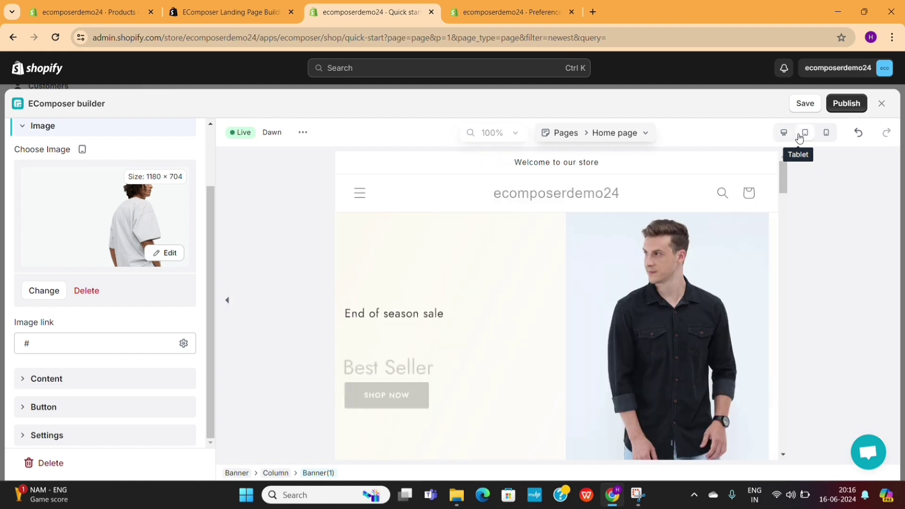
scroll(535, 258, down, 10)
scroll(446, 342, down, 15)
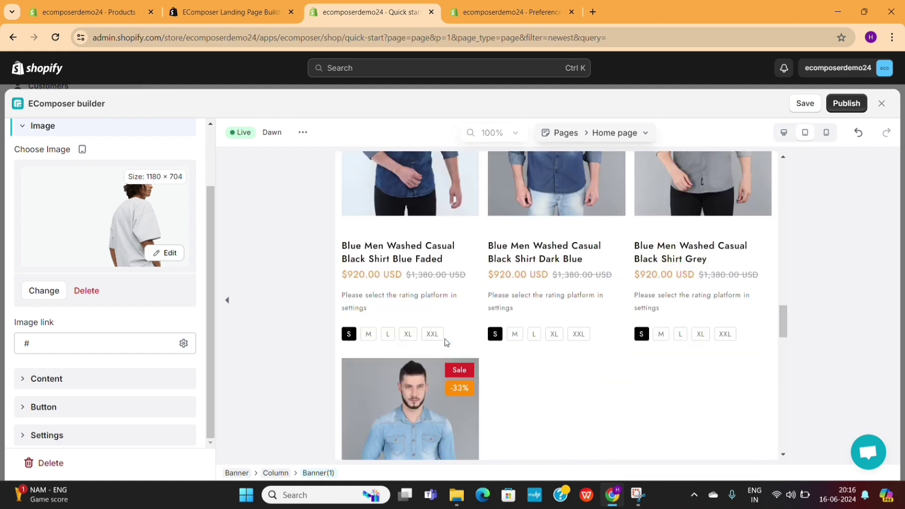
scroll(446, 343, up, 20)
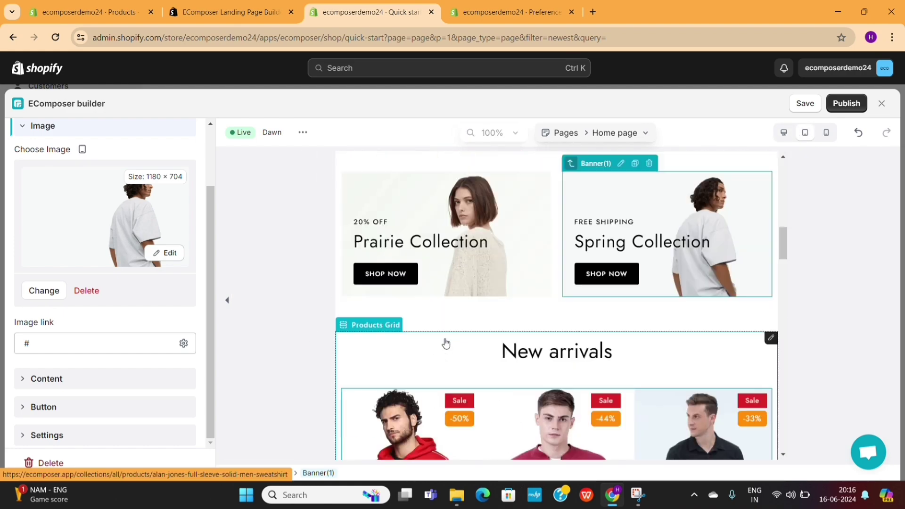
click(829, 137)
scroll(598, 338, down, 5)
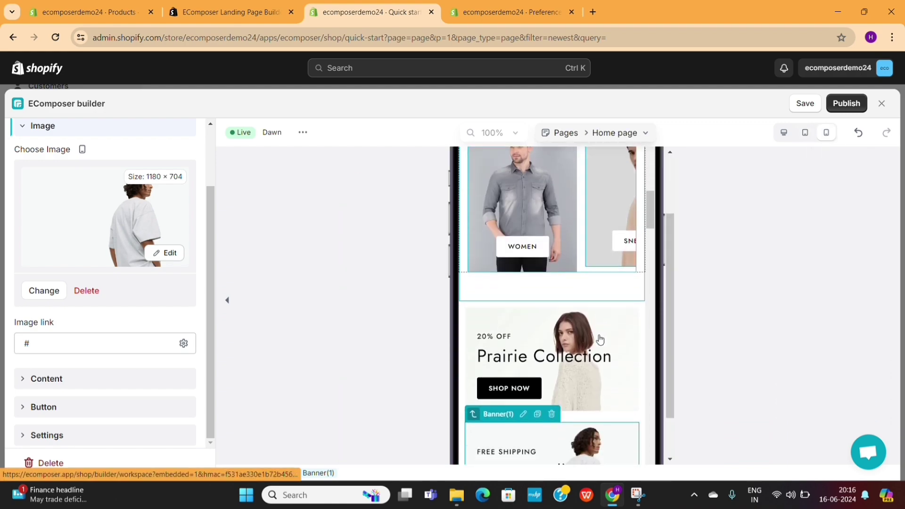
scroll(599, 339, down, 8)
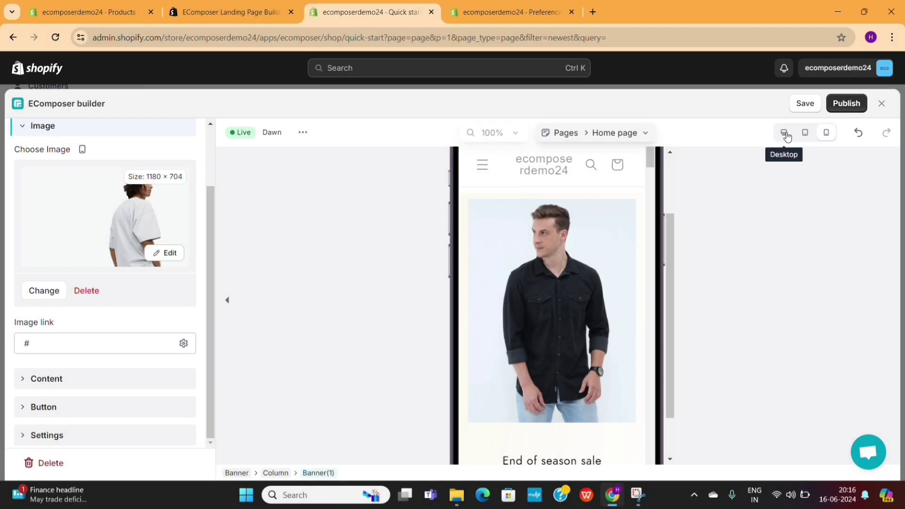
click(784, 133)
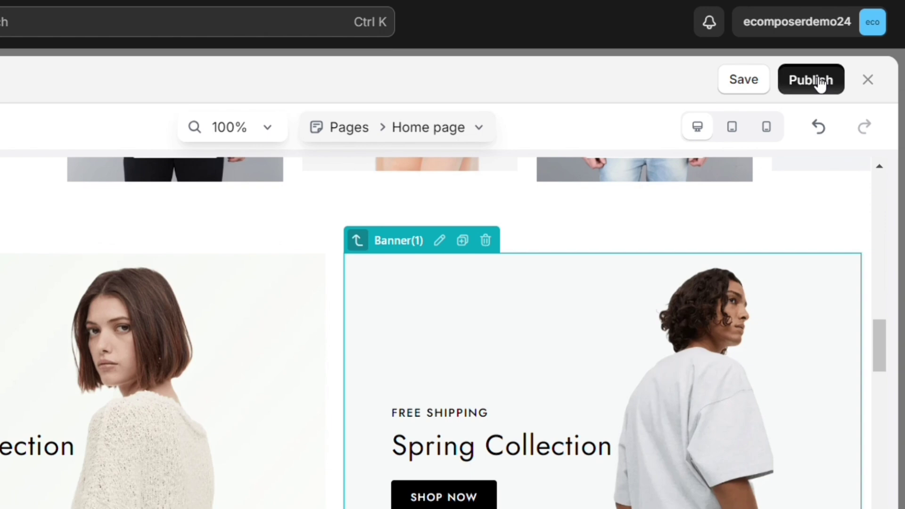
Publish the homepage with Save & publish and view the live page on the storefront.
click(819, 84)
scroll(509, 260, down, 10)
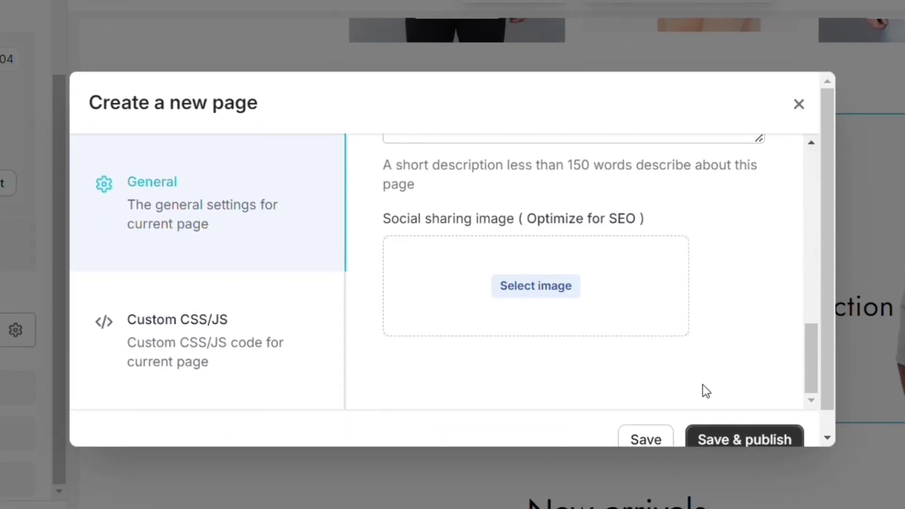
scroll(736, 439, down, 1)
click(756, 420)
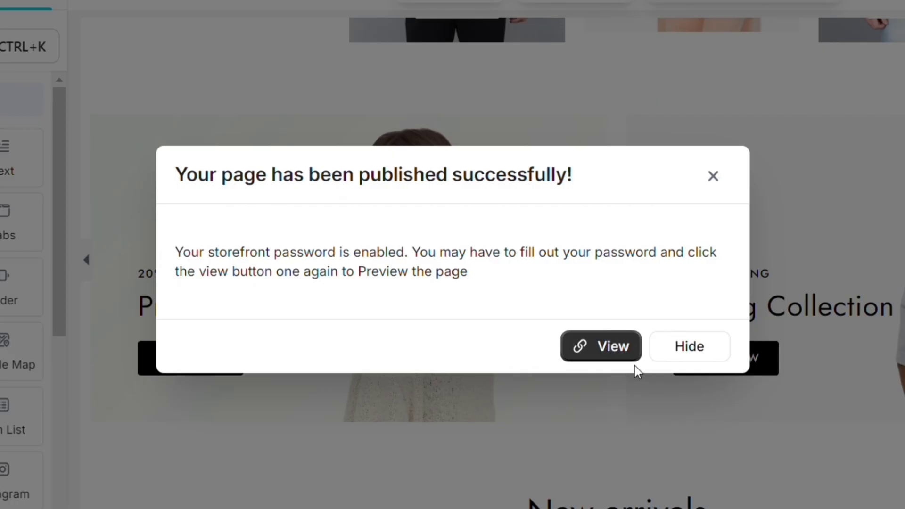
click(608, 347)
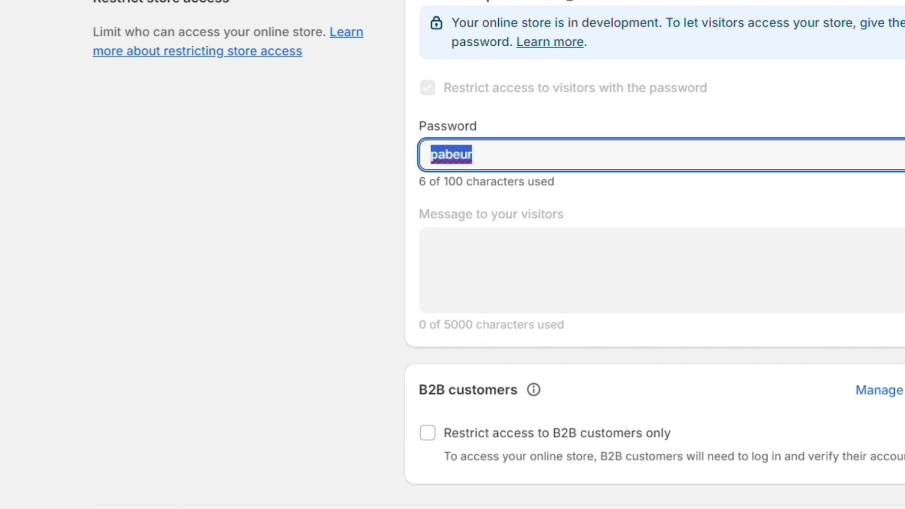
Submit the store password to unlock the storefront, then return to the builder tab.
click(288, 374)
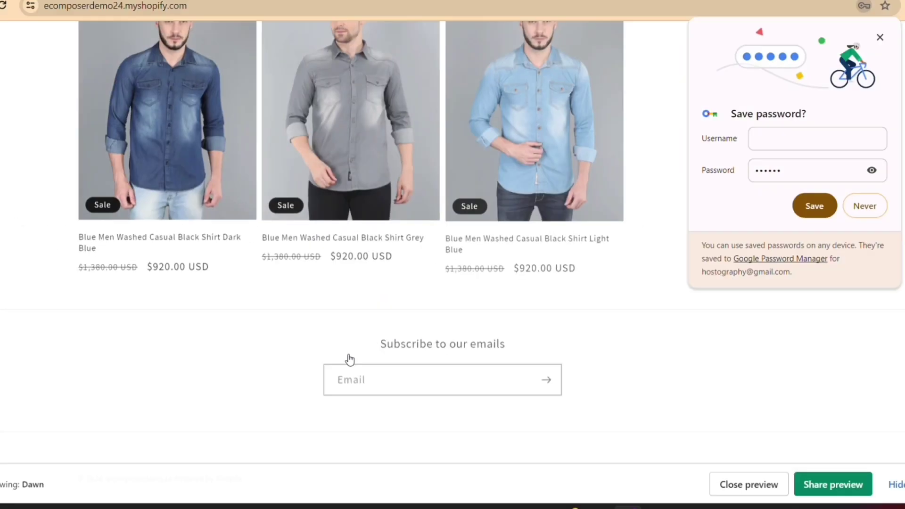
scroll(368, 347, up, 10)
click(333, 11)
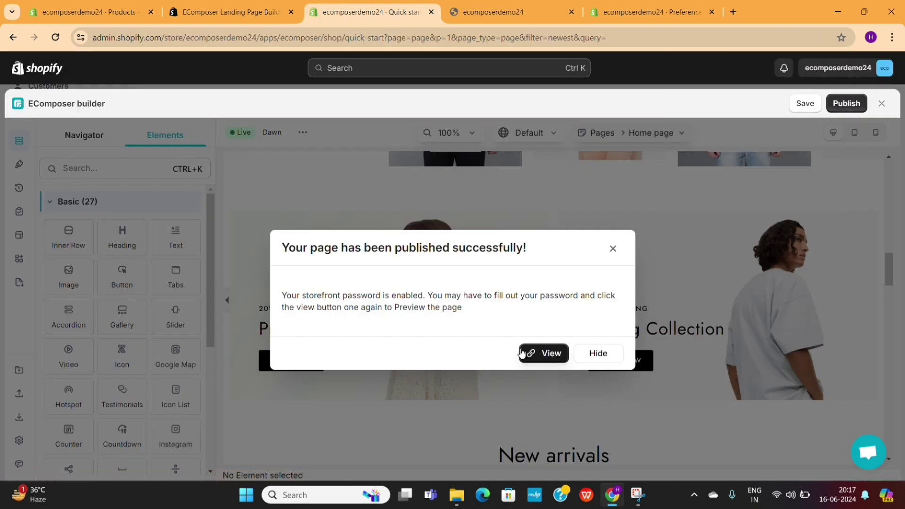
Open the published Best Seller homepage on the storefront and look it over.
click(552, 353)
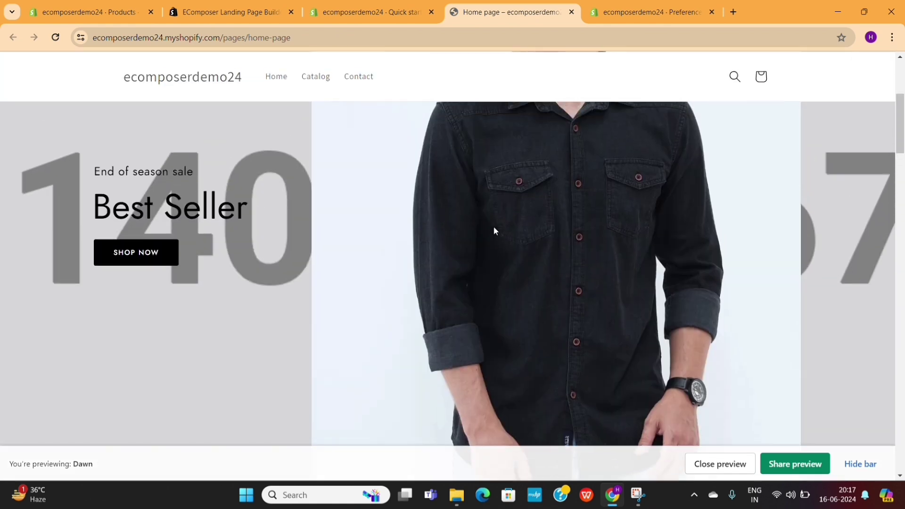
scroll(494, 228, down, 15)
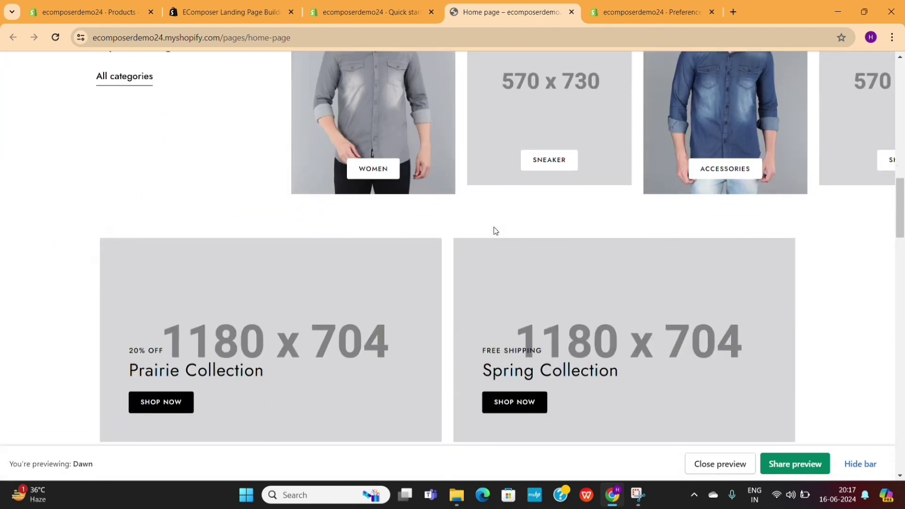
scroll(493, 228, down, 15)
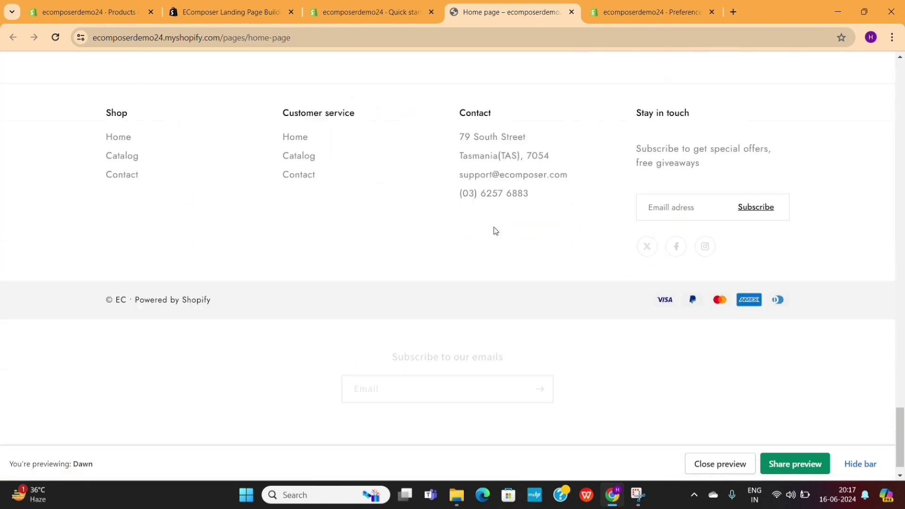
scroll(493, 232, up, 12)
scroll(494, 230, up, 12)
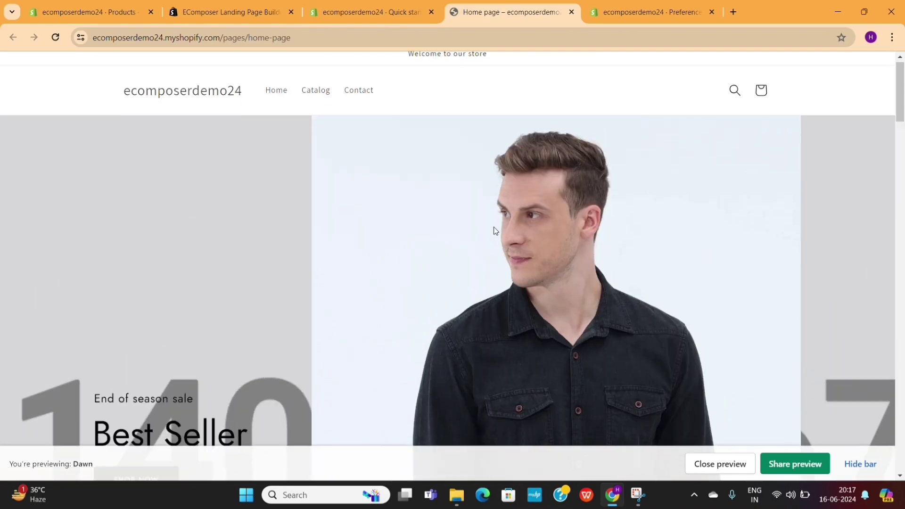
scroll(494, 230, down, 3)
scroll(493, 230, down, 10)
Try the Spring Collection Shop Now link, then close the storefront and return to the Quick start tab.
right_click(494, 230)
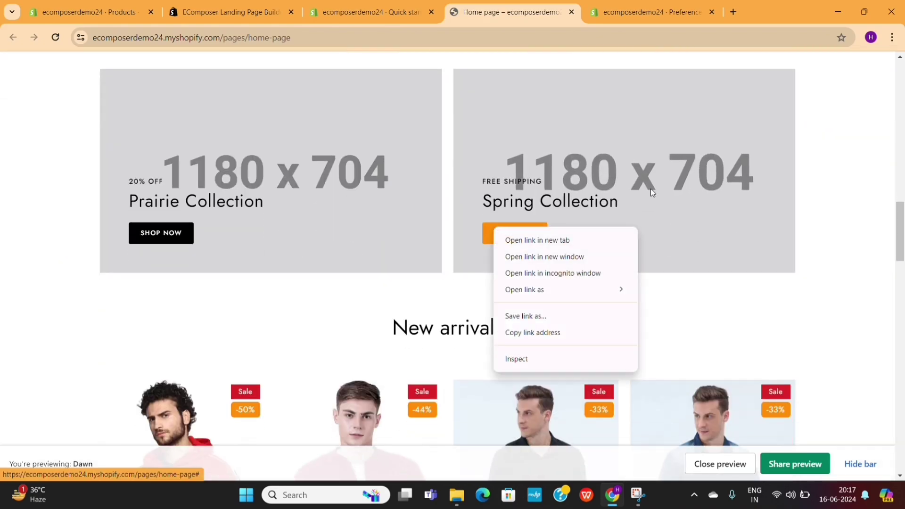
click(527, 244)
scroll(526, 245, down, 20)
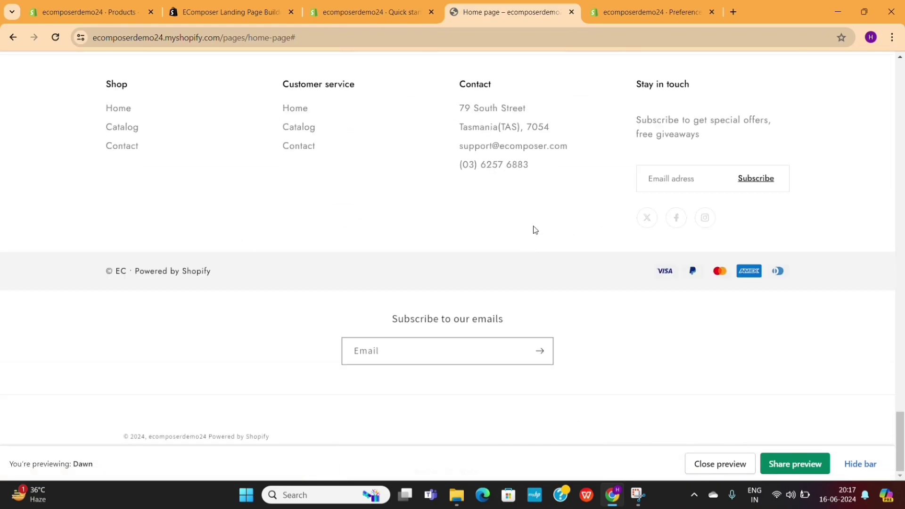
click(572, 12)
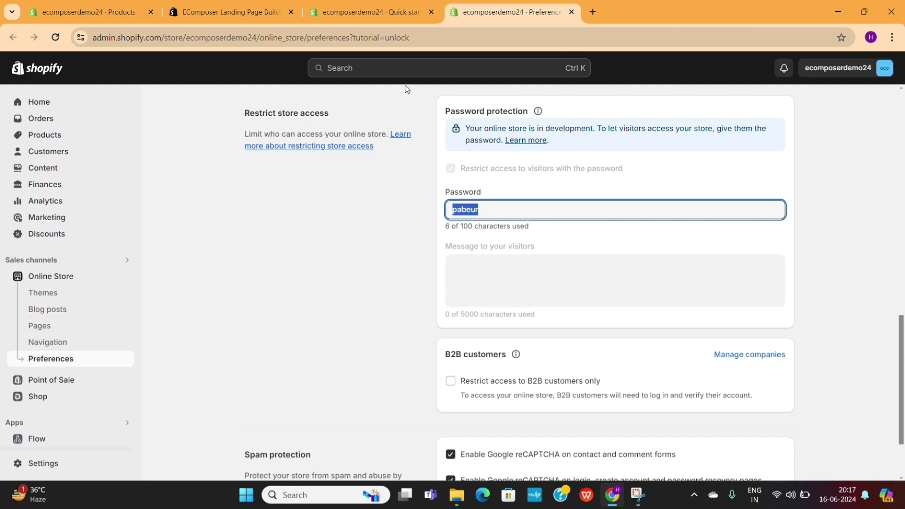
click(347, 6)
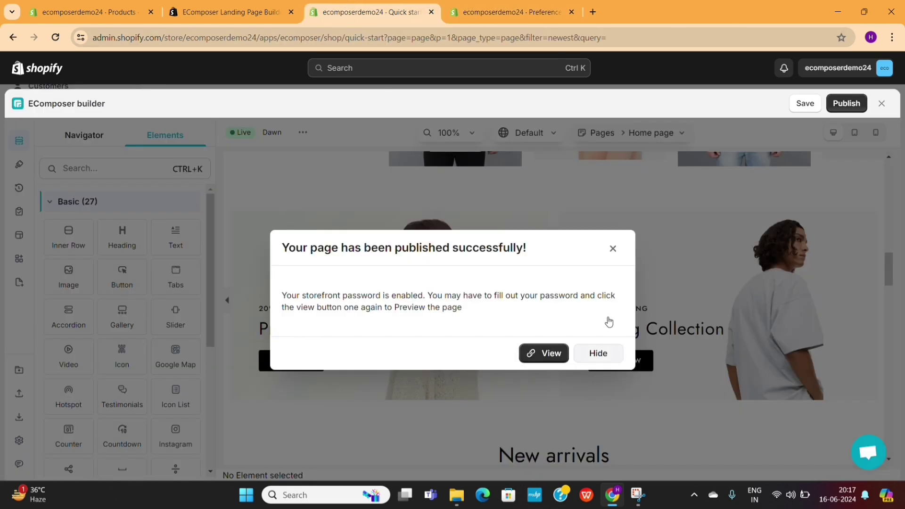
Hide the publish-success dialog, select the Spring Collection banner, then back out of its settings.
click(612, 249)
click(619, 277)
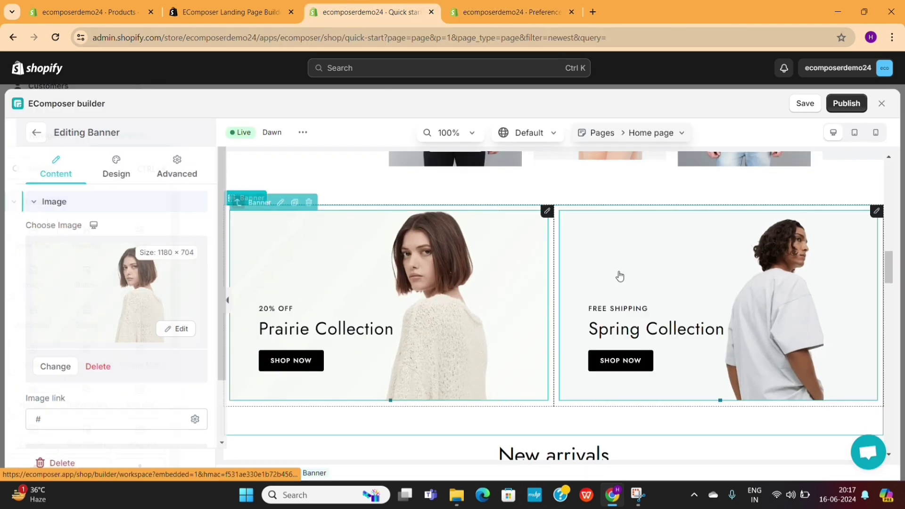
scroll(619, 277, up, 10)
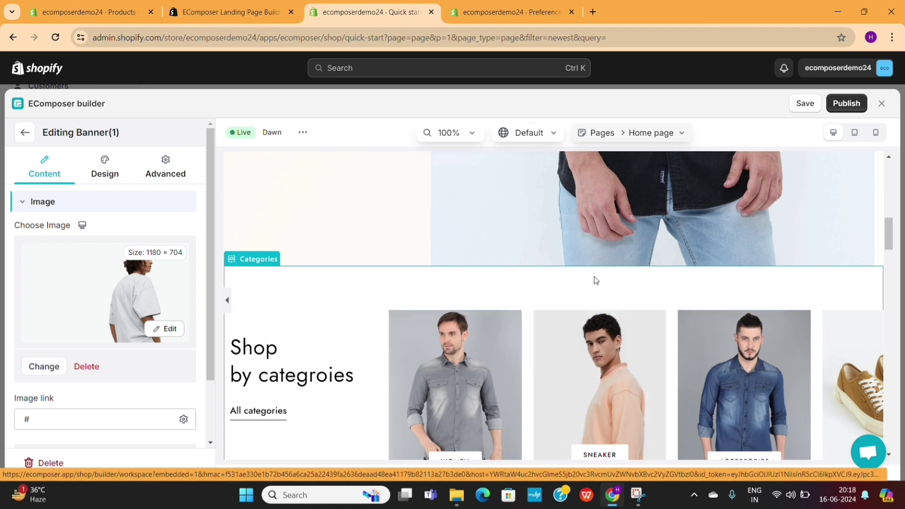
scroll(445, 275, up, 4)
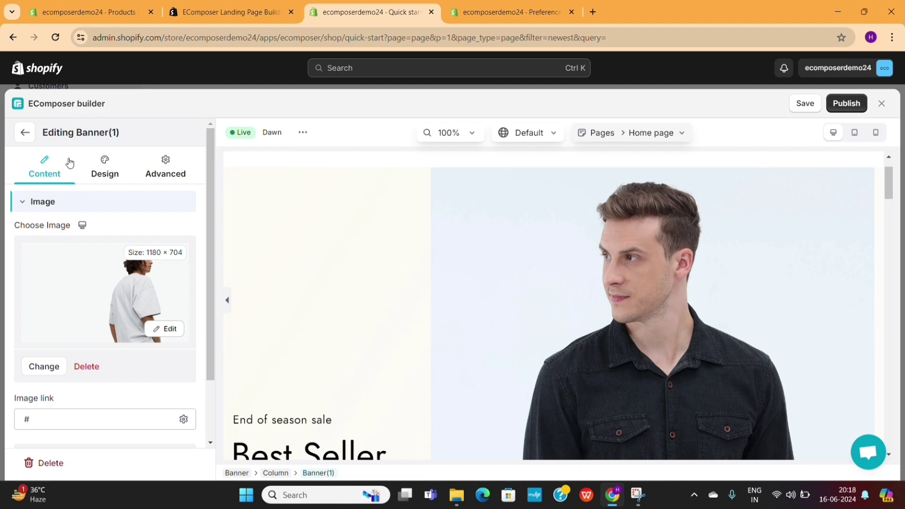
click(25, 137)
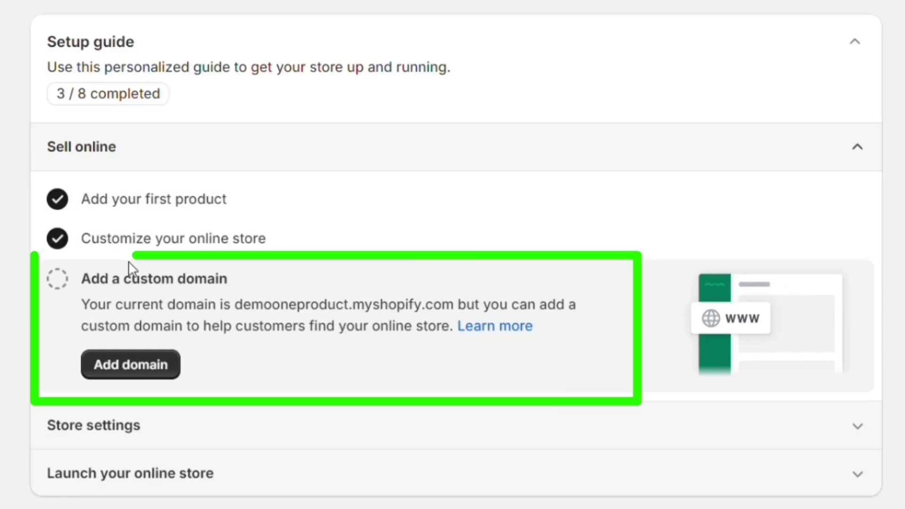